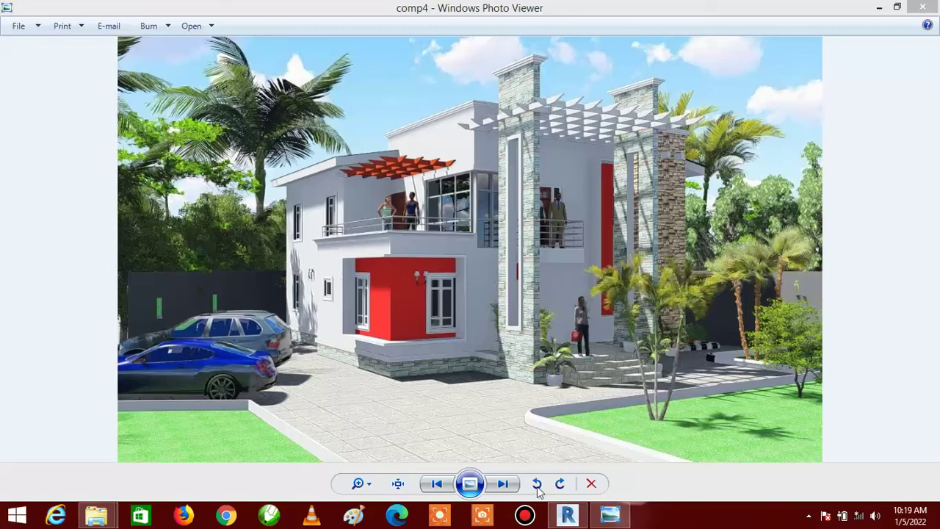
Switch to the MR CHRIS4 project in Revit and inspect the house model in the 3D view.
{"action": "mouse_move", "coordinate": [568, 514]}
{"action": "left_click", "coordinate": [621, 414]}
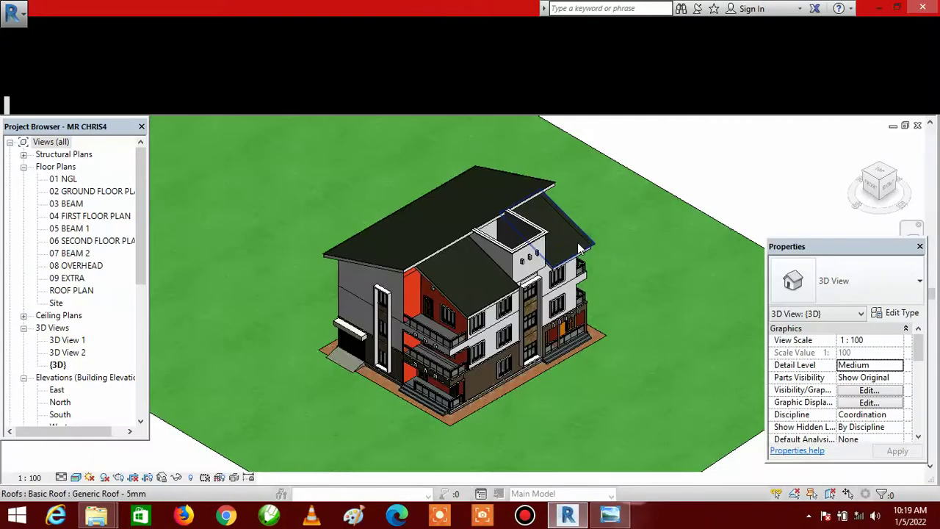
{"action": "scroll", "coordinate": [481, 333], "scroll_direction": "up", "scroll_amount": 5}
{"action": "scroll", "coordinate": [481, 332], "scroll_direction": "down", "scroll_amount": 3}
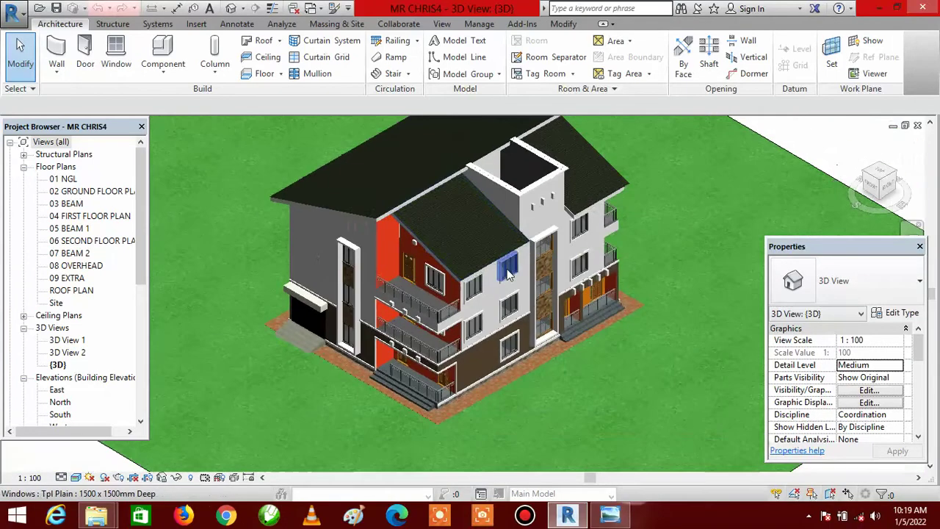
{"action": "middle_click_drag", "start_coordinate": [507, 273], "coordinate": [564, 381], "text": "shift"}
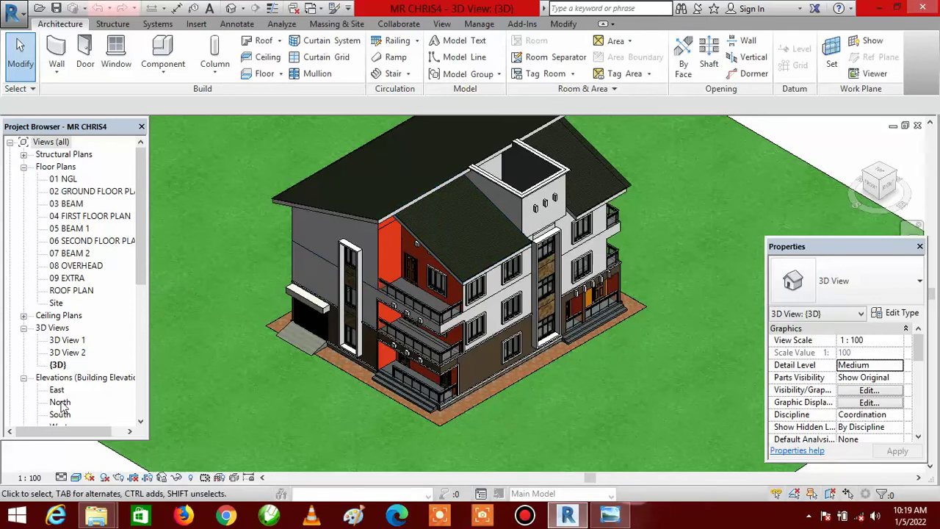
Open the South elevation and focus on the upper balcony area with the red wall.
{"action": "left_click", "coordinate": [141, 422]}
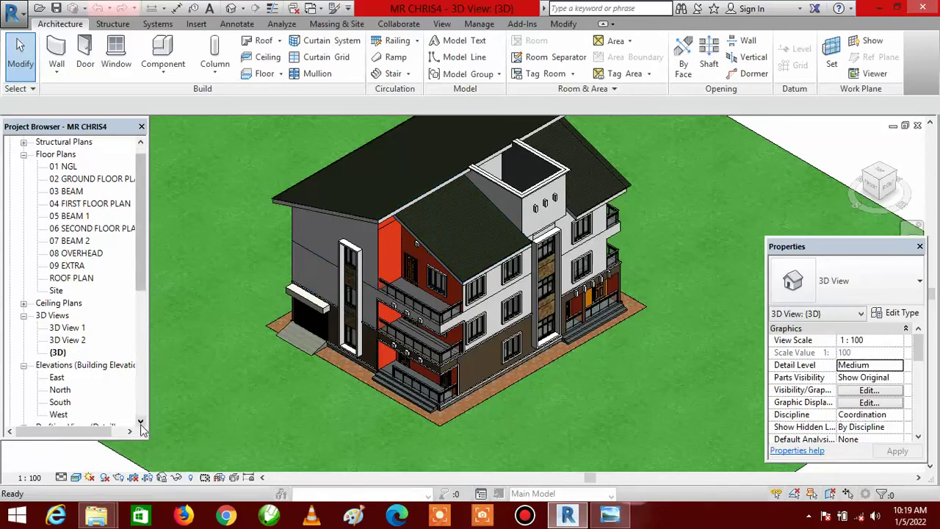
{"action": "left_click", "coordinate": [141, 421]}
{"action": "left_click", "coordinate": [60, 390]}
{"action": "double_click", "coordinate": [61, 390]}
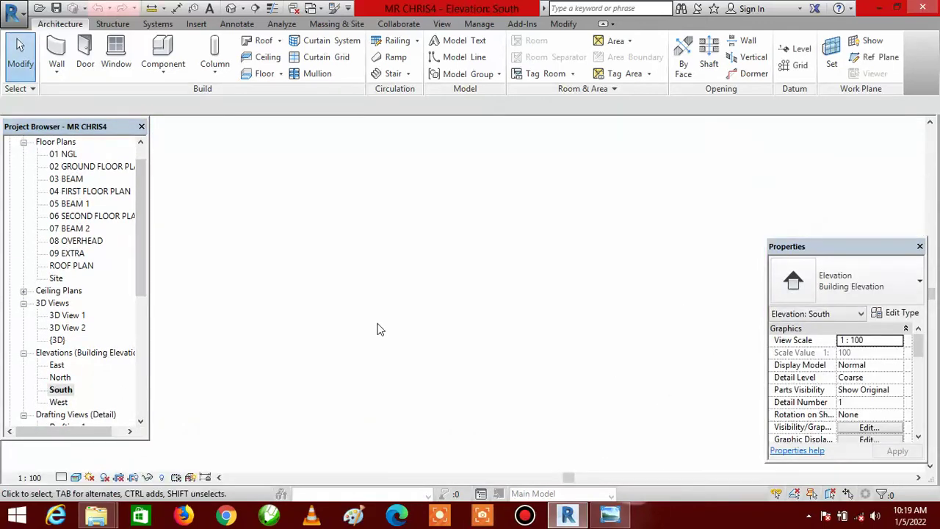
{"action": "scroll", "coordinate": [456, 327], "scroll_direction": "down", "scroll_amount": 3}
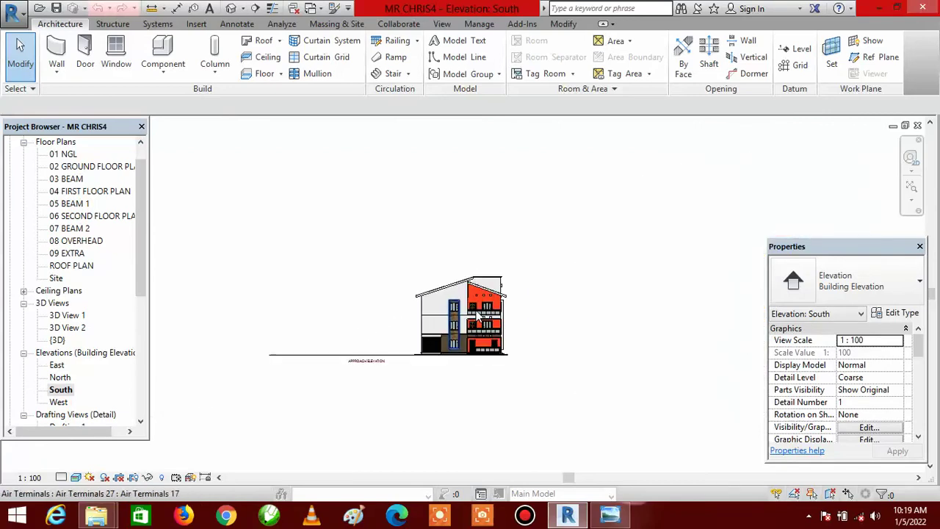
{"action": "scroll", "coordinate": [517, 301], "scroll_direction": "up", "scroll_amount": 2}
{"action": "scroll", "coordinate": [517, 301], "scroll_direction": "up", "scroll_amount": 3}
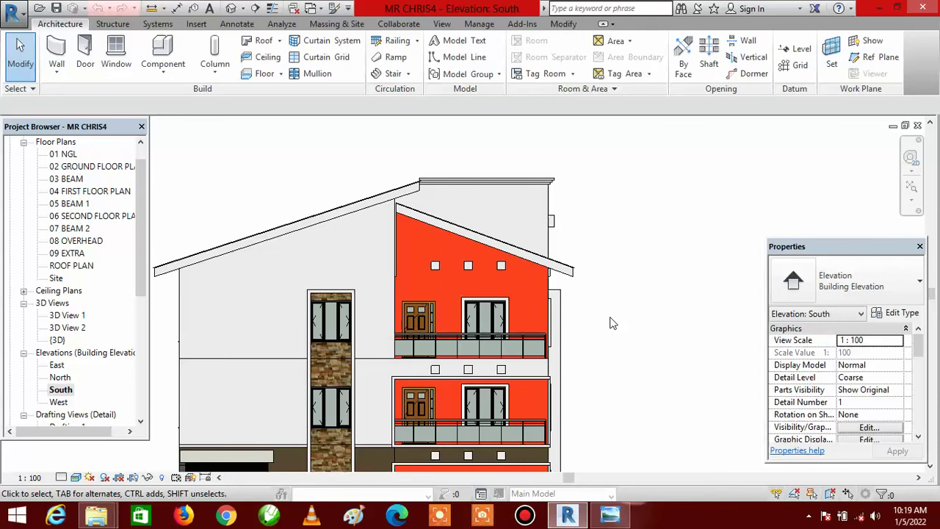
Create an in-place model component in the Air Terminals category, accepting the default name.
{"action": "left_click", "coordinate": [166, 72]}
{"action": "left_click", "coordinate": [174, 126]}
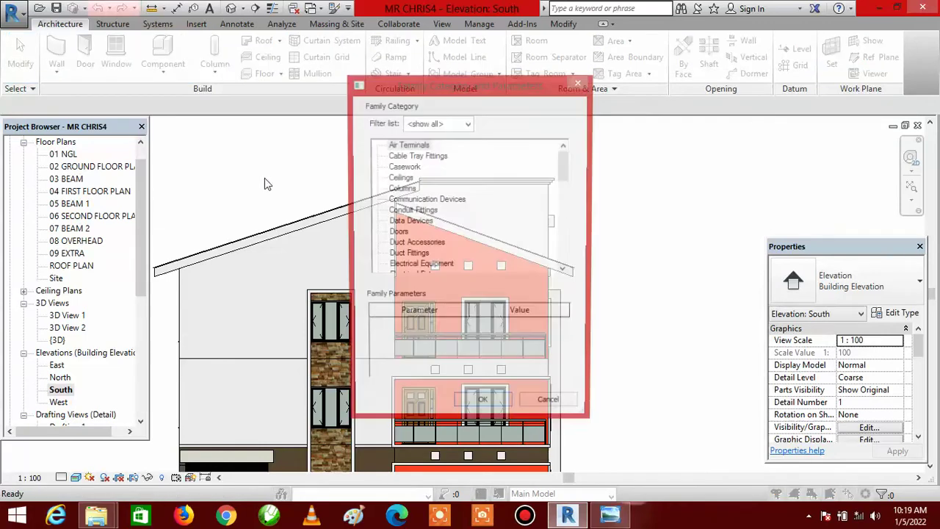
{"action": "left_click", "coordinate": [484, 408]}
{"action": "left_click", "coordinate": [474, 282]}
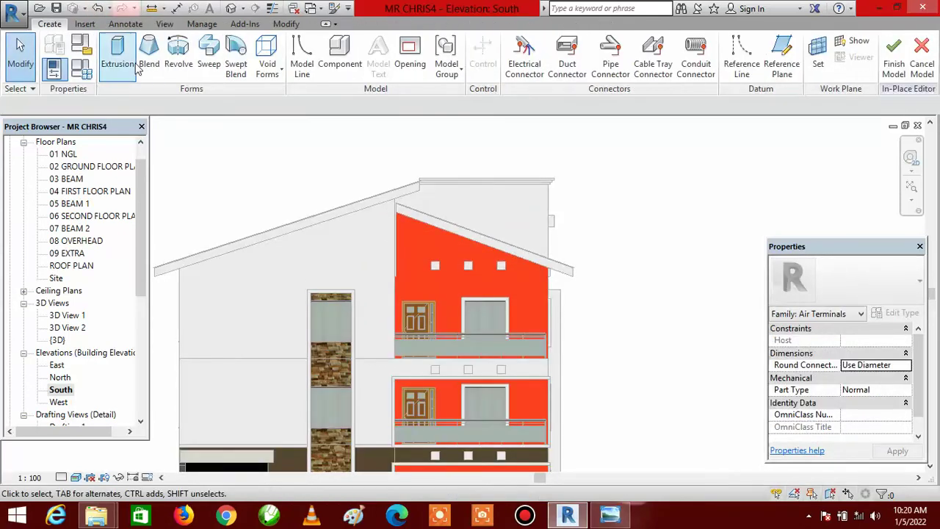
Start an extrusion, using the small square block nearest the door on the top-floor red wall as its work plane.
{"action": "left_click", "coordinate": [116, 62]}
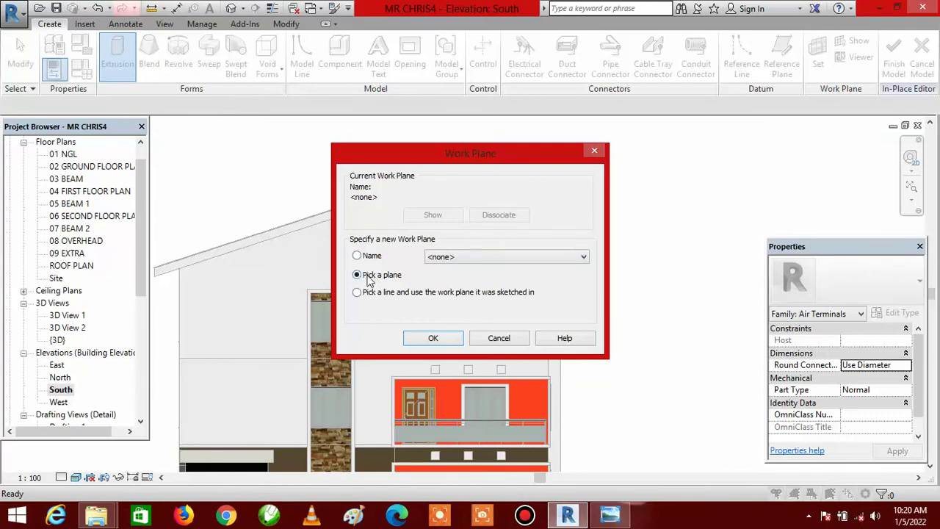
{"action": "left_click", "coordinate": [440, 340]}
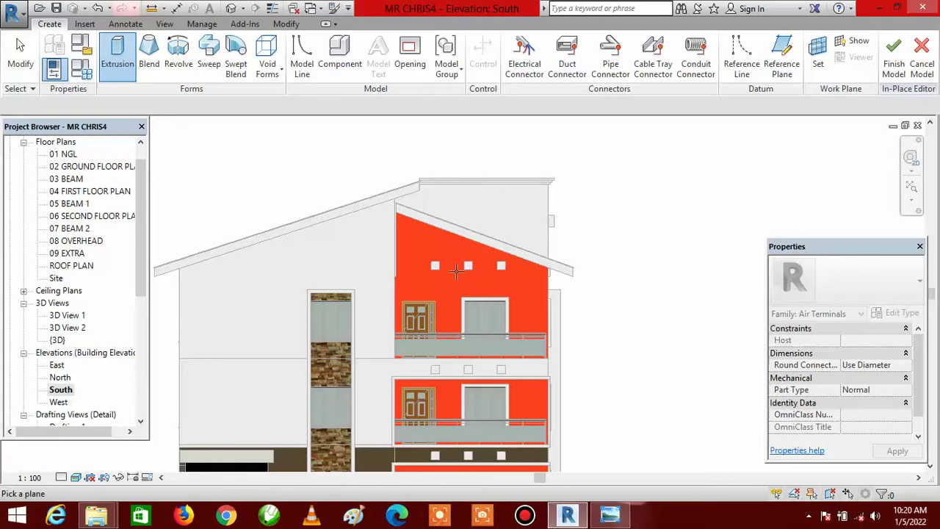
{"action": "scroll", "coordinate": [456, 272], "scroll_direction": "up", "scroll_amount": 3}
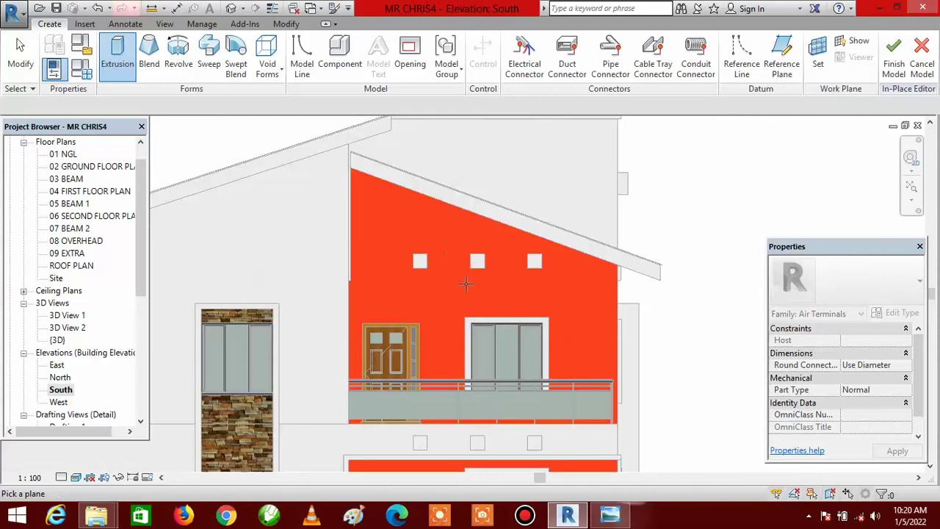
{"action": "scroll", "coordinate": [412, 229], "scroll_direction": "up", "scroll_amount": 3}
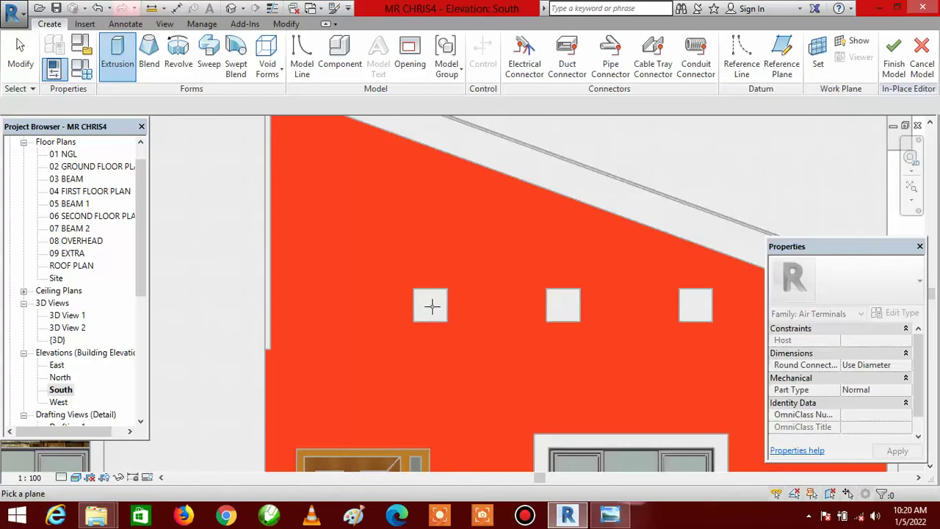
{"action": "left_click", "coordinate": [443, 316]}
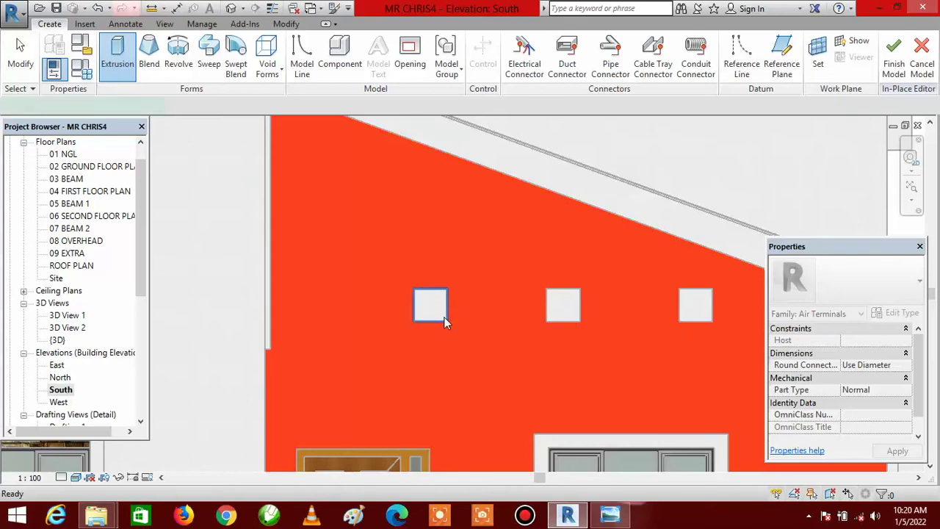
Sketch a horizontal line 2400 mm above the top balcony's base, spanning the balcony's full width.
{"action": "scroll", "coordinate": [426, 241], "scroll_direction": "down", "scroll_amount": 5}
{"action": "scroll", "coordinate": [491, 268], "scroll_direction": "up", "scroll_amount": 2}
{"action": "scroll", "coordinate": [493, 280], "scroll_direction": "up", "scroll_amount": 2}
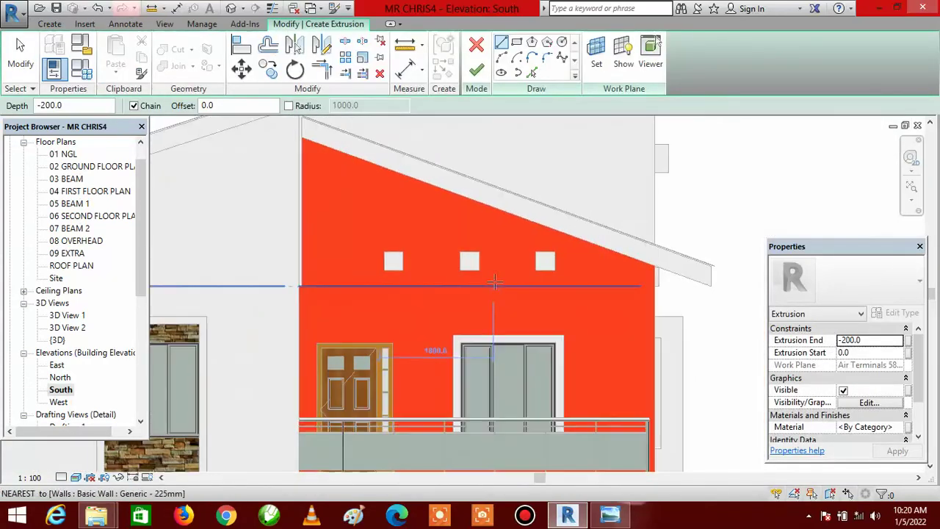
{"action": "scroll", "coordinate": [493, 287], "scroll_direction": "down", "scroll_amount": 2}
{"action": "scroll", "coordinate": [457, 311], "scroll_direction": "up", "scroll_amount": 1}
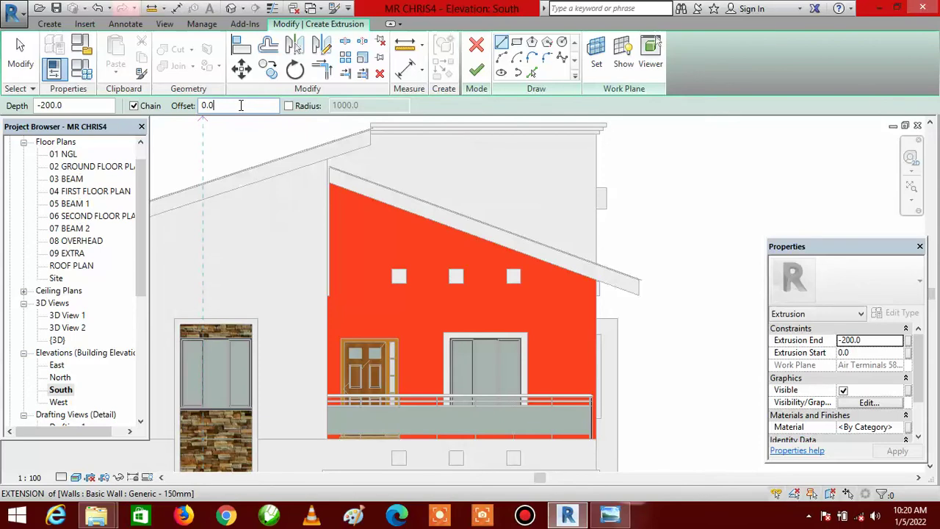
{"action": "key", "text": "BackSpace"}
{"action": "key", "text": "BackSpace"}
{"action": "type", "text": "2400"}
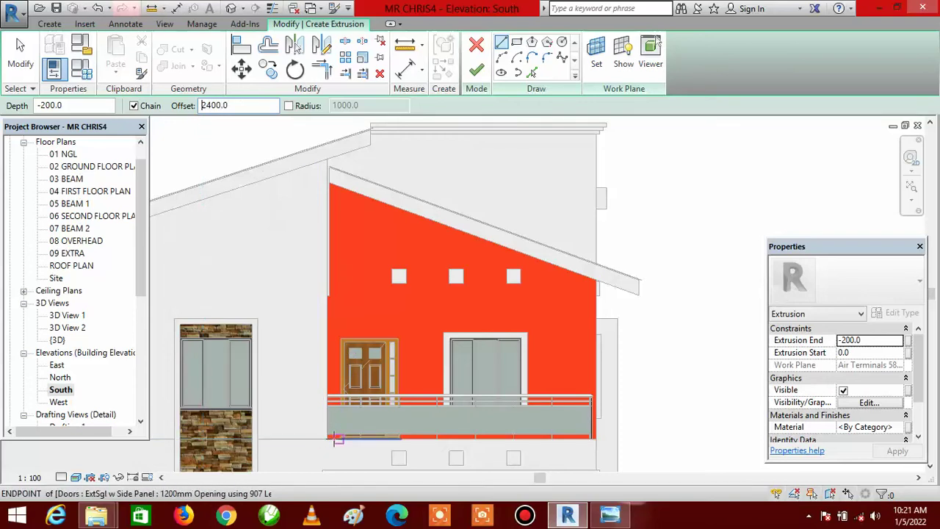
{"action": "left_click", "coordinate": [328, 439]}
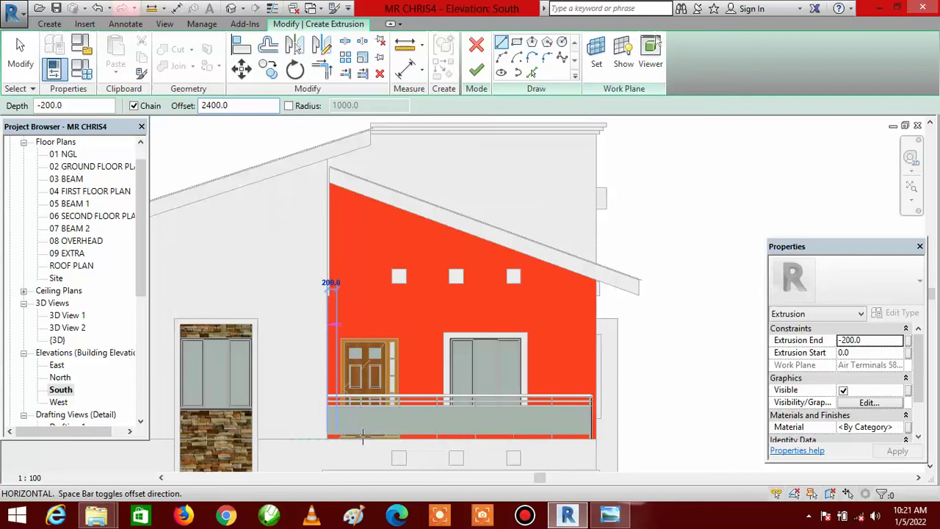
{"action": "left_click", "coordinate": [592, 439]}
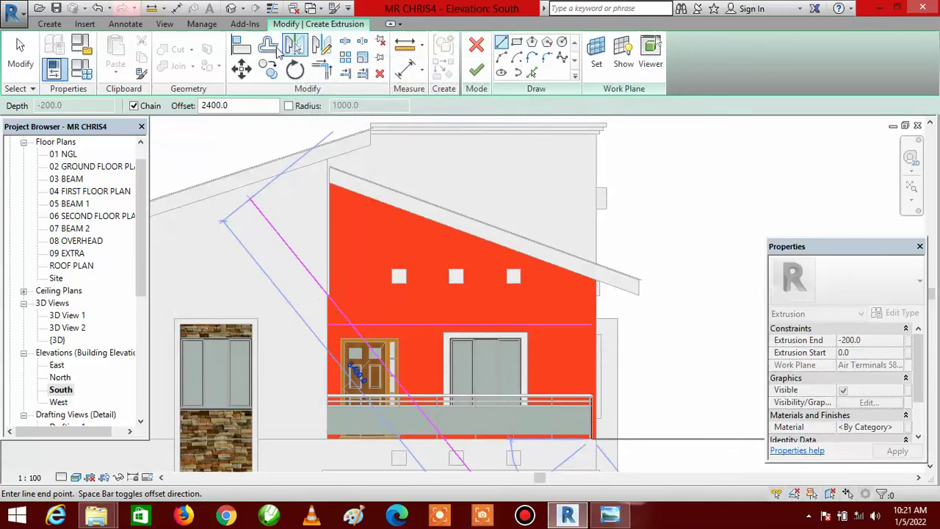
Offset a copy of the horizontal sketch line 150 mm upward.
{"action": "left_click", "coordinate": [268, 46]}
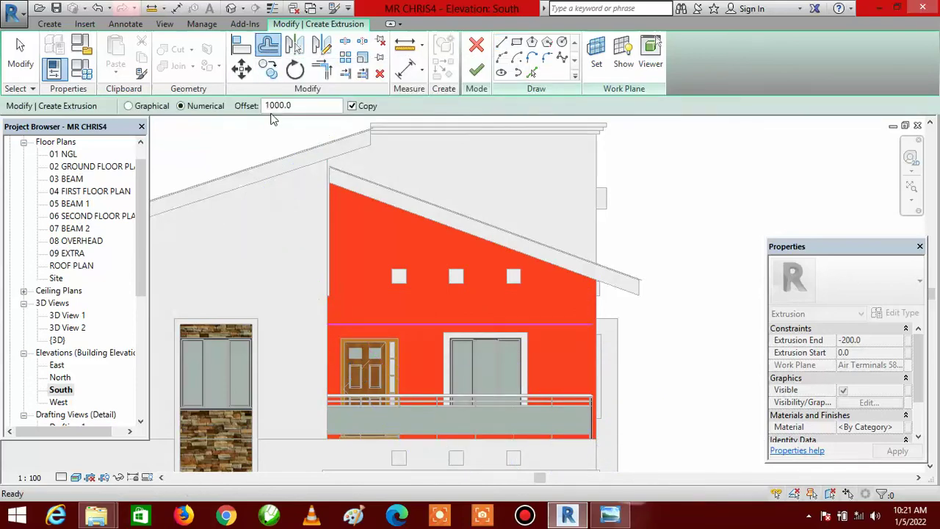
{"action": "left_click", "coordinate": [307, 106]}
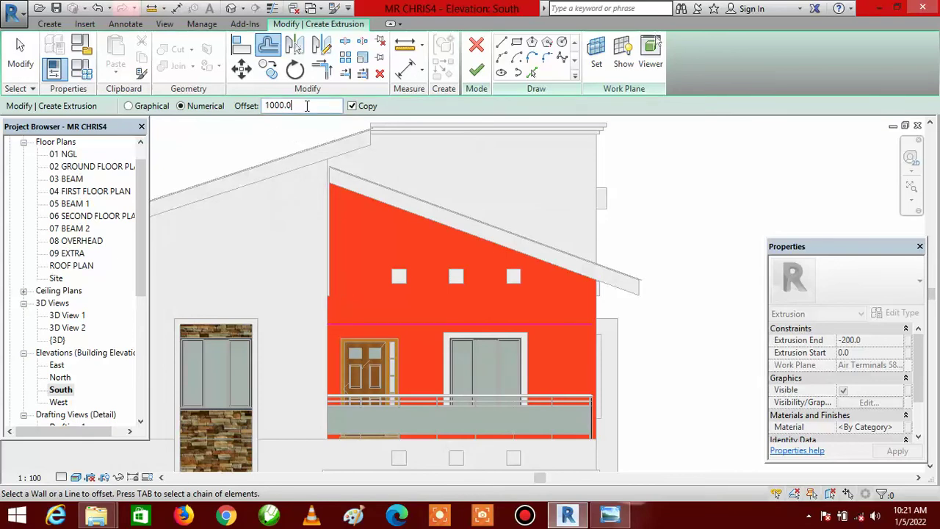
{"action": "key", "text": "BackSpace"}
{"action": "key", "text": "BackSpace"}
{"action": "key", "text": "BackSpace"}
{"action": "type", "text": "50"}
{"action": "left_click", "coordinate": [425, 319]}
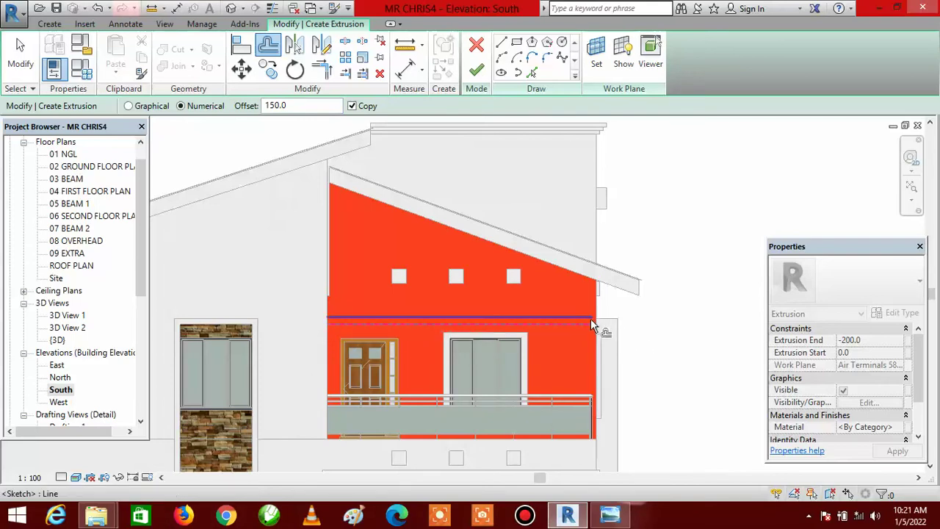
Close both ends of the two parallel sketch lines with vertical lines to form a thin rectangular profile.
{"action": "left_click", "coordinate": [501, 43]}
{"action": "scroll", "coordinate": [319, 323], "scroll_direction": "up", "scroll_amount": 4}
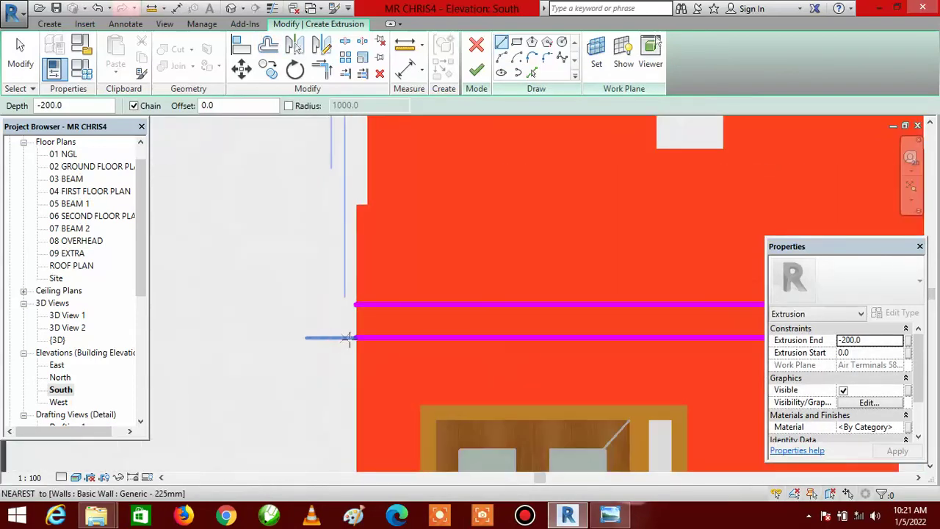
{"action": "left_click", "coordinate": [355, 338]}
{"action": "left_click", "coordinate": [355, 304]}
{"action": "scroll", "coordinate": [297, 300], "scroll_direction": "down", "scroll_amount": 4}
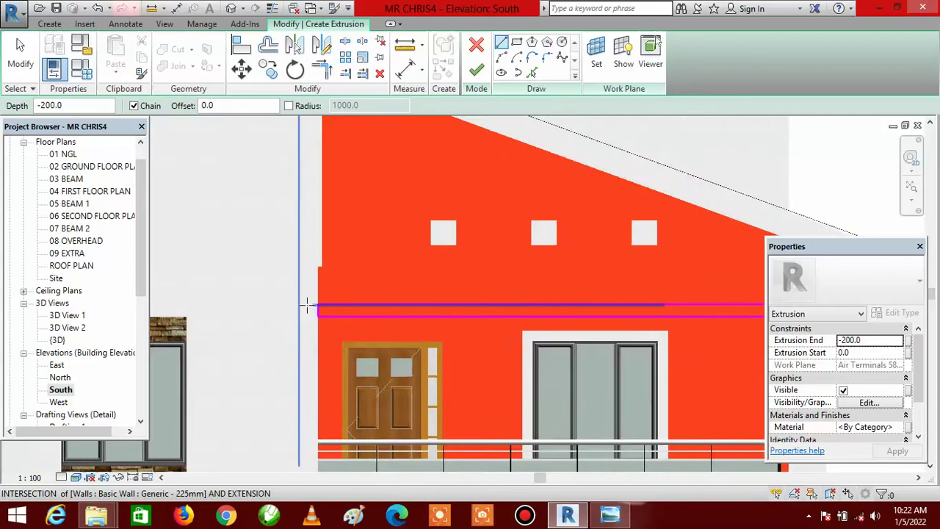
{"action": "scroll", "coordinate": [543, 302], "scroll_direction": "up", "scroll_amount": 5}
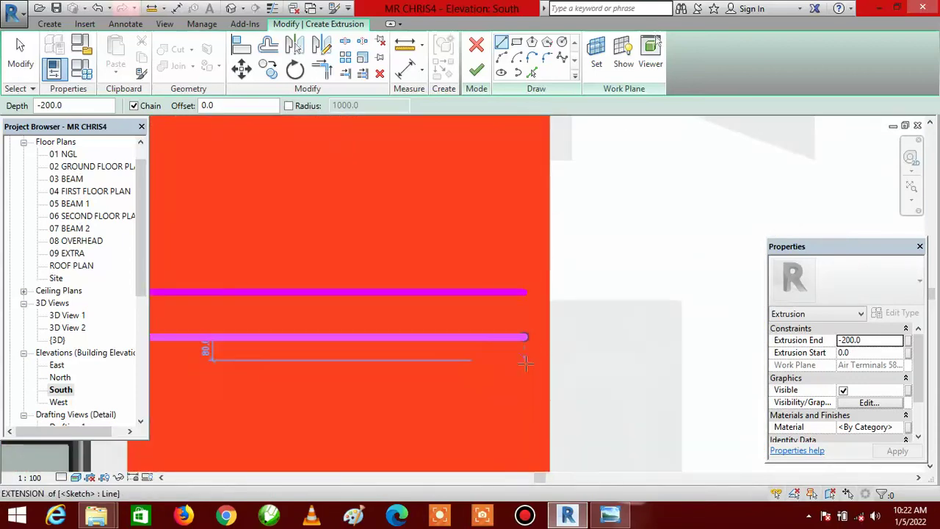
{"action": "left_click", "coordinate": [525, 337]}
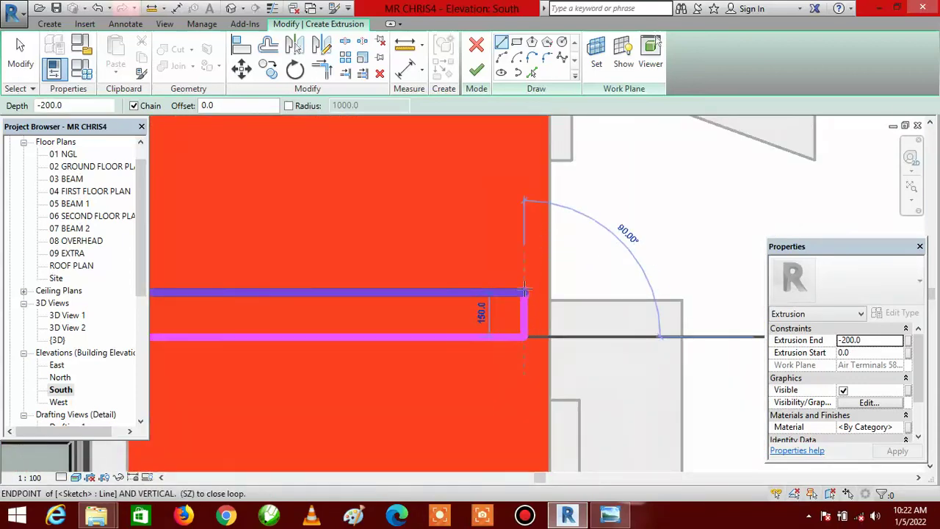
{"action": "left_click", "coordinate": [524, 292]}
Offset a copy of the profile's right end line 300 mm inward.
{"action": "scroll", "coordinate": [564, 234], "scroll_direction": "down", "scroll_amount": 6}
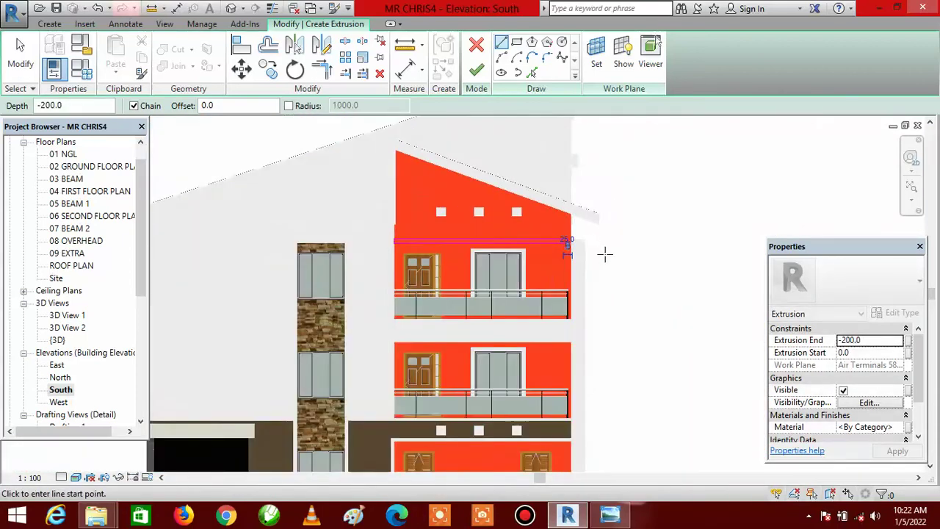
{"action": "scroll", "coordinate": [605, 254], "scroll_direction": "up", "scroll_amount": 2}
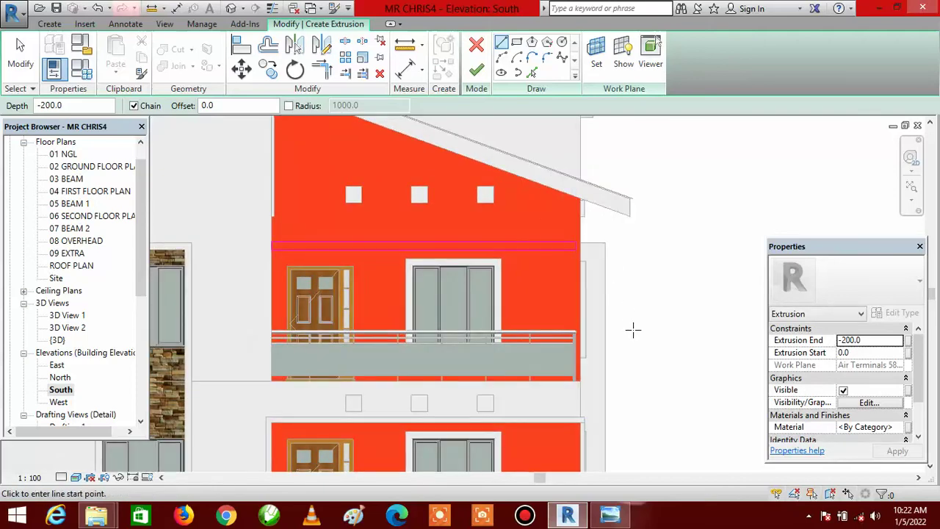
{"action": "scroll", "coordinate": [622, 302], "scroll_direction": "up", "scroll_amount": 5}
{"action": "left_click", "coordinate": [622, 255]}
{"action": "scroll", "coordinate": [633, 234], "scroll_direction": "up", "scroll_amount": 2}
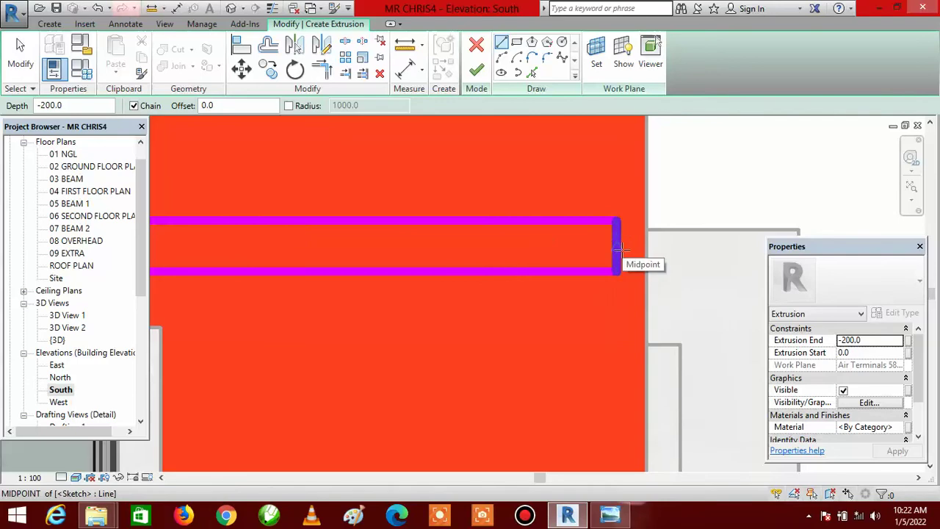
{"action": "scroll", "coordinate": [626, 299], "scroll_direction": "down", "scroll_amount": 2}
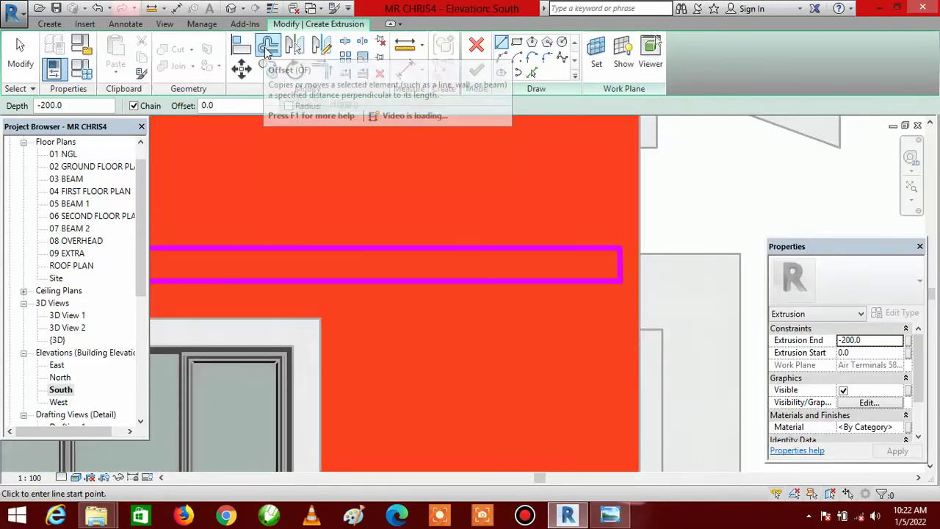
{"action": "left_click", "coordinate": [269, 49]}
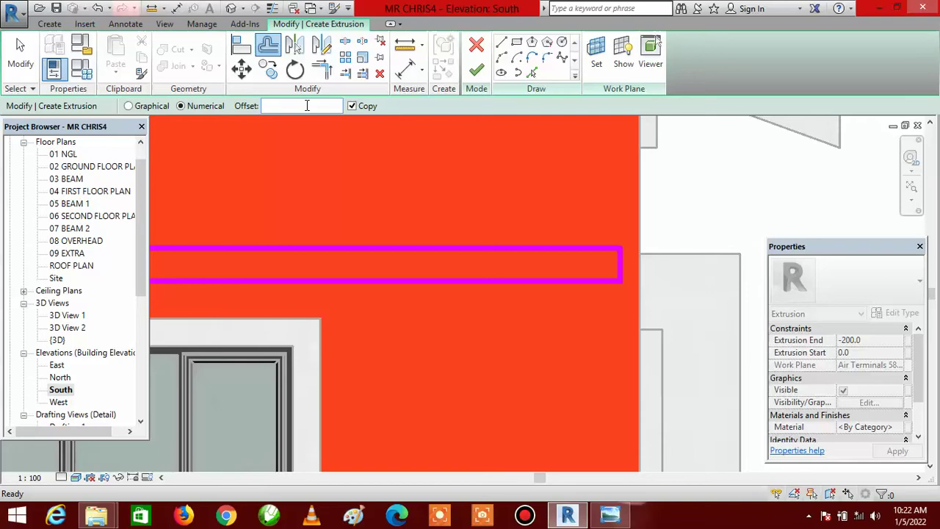
{"action": "key", "text": "Return"}
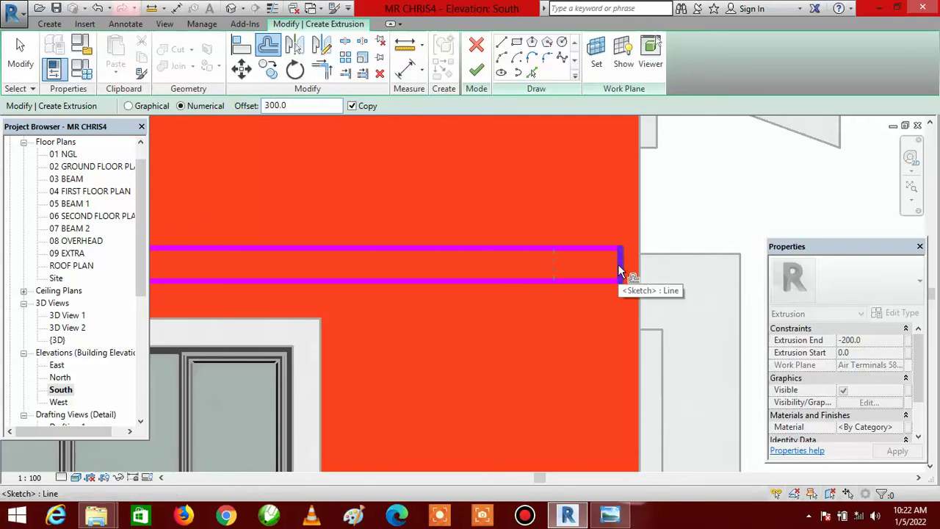
{"action": "left_click", "coordinate": [619, 270]}
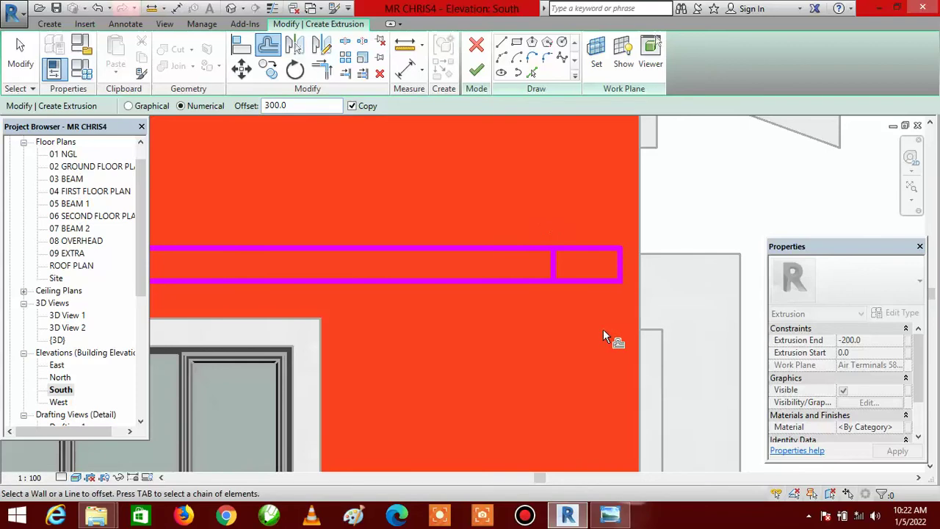
Sketch a diagonal line from the profile's upper right corner to the lower end of the inner vertical line.
{"action": "left_click", "coordinate": [502, 42]}
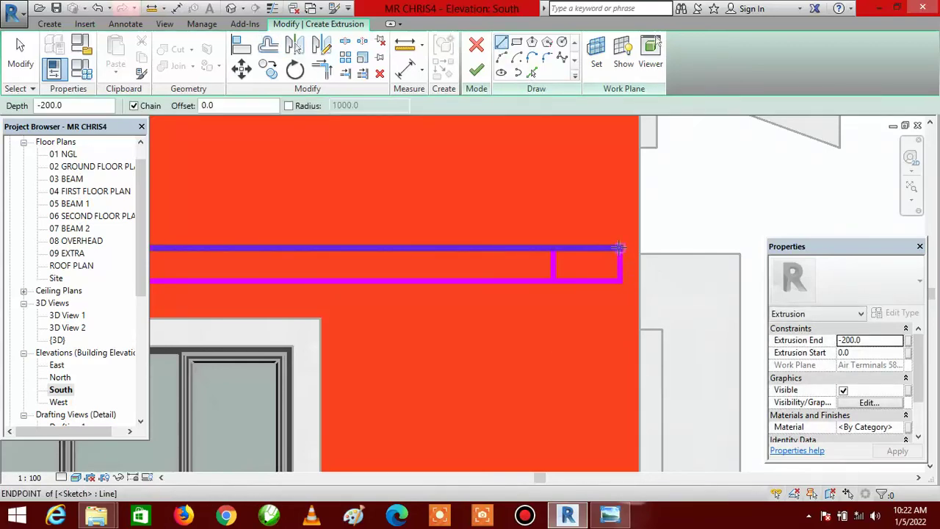
{"action": "left_click", "coordinate": [620, 248]}
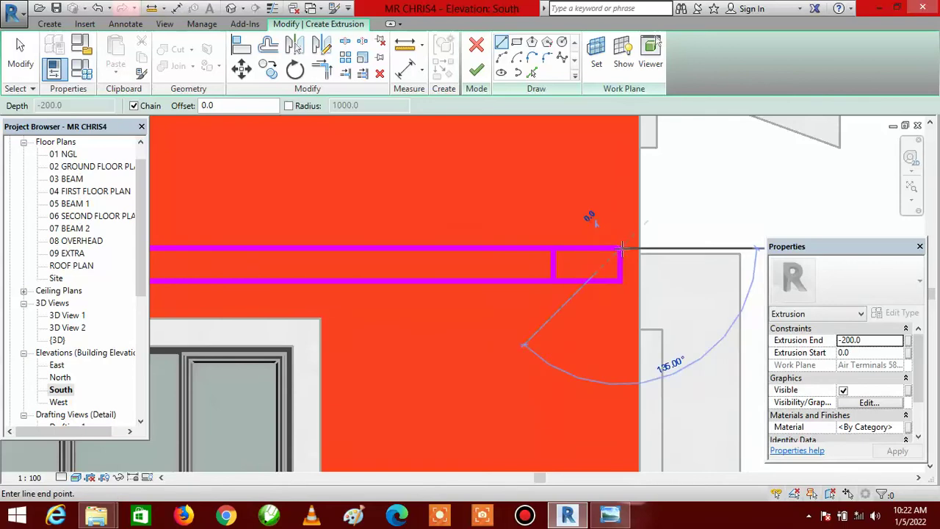
{"action": "left_click", "coordinate": [554, 280]}
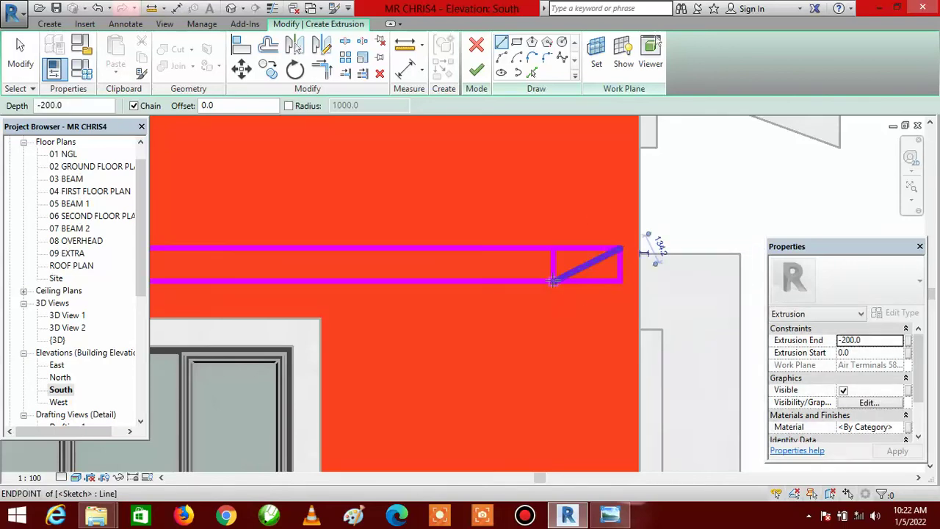
{"action": "key", "text": "Escape"}
{"action": "key", "text": "Escape"}
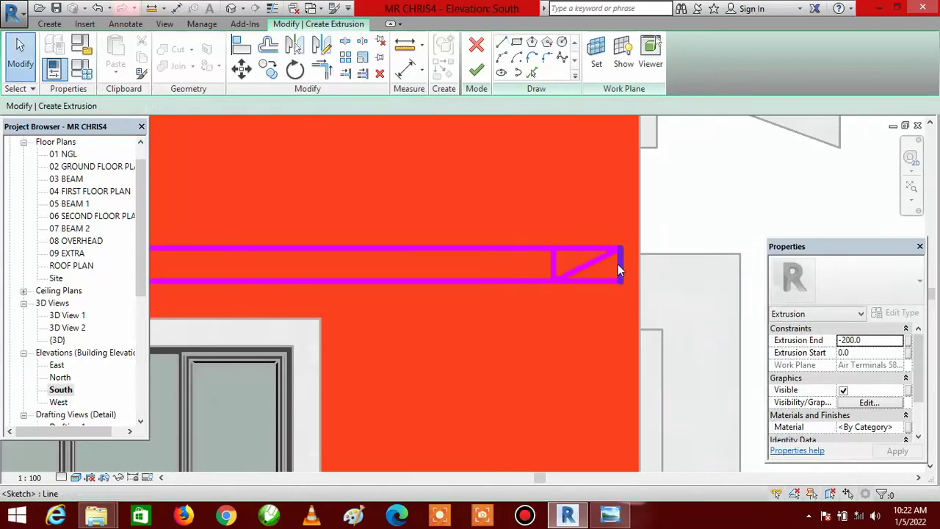
Delete the two vertical sketch lines on either side of the diagonal at the profile's right end.
{"action": "left_click", "coordinate": [619, 268]}
{"action": "key", "text": "Delete"}
{"action": "left_click", "coordinate": [553, 261]}
{"action": "key", "text": "Delete"}
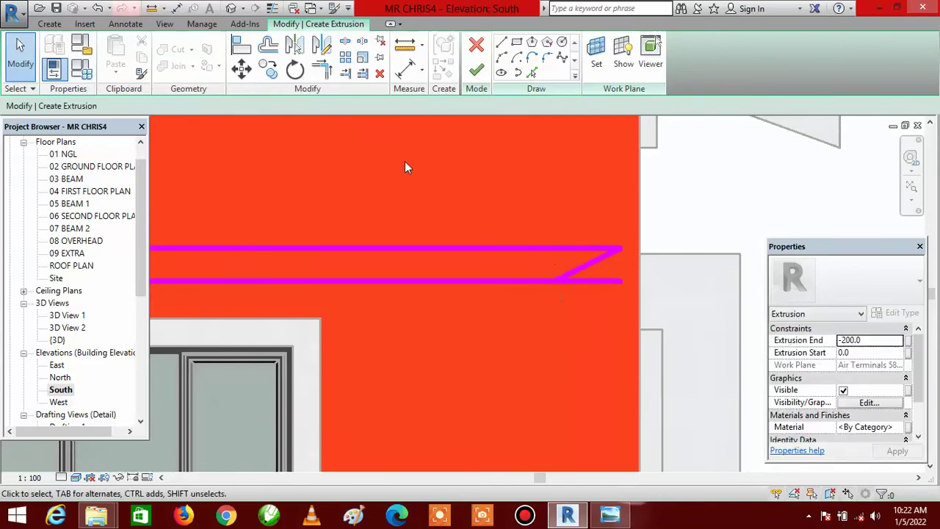
Trim the profile's lower line back to the diagonal to form a closed, bevelled right end.
{"action": "left_click", "coordinate": [321, 70]}
{"action": "left_click", "coordinate": [476, 282]}
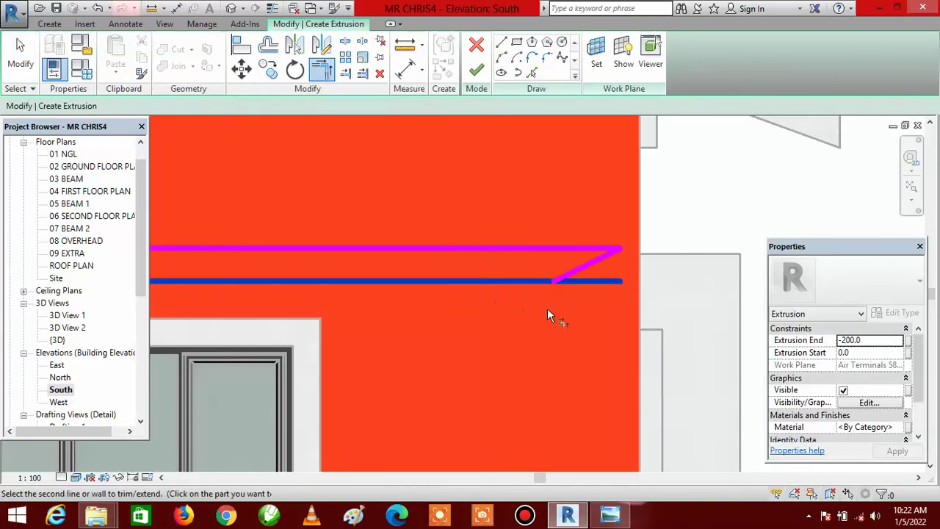
{"action": "left_click", "coordinate": [590, 270]}
{"action": "scroll", "coordinate": [580, 293], "scroll_direction": "down", "scroll_amount": 2}
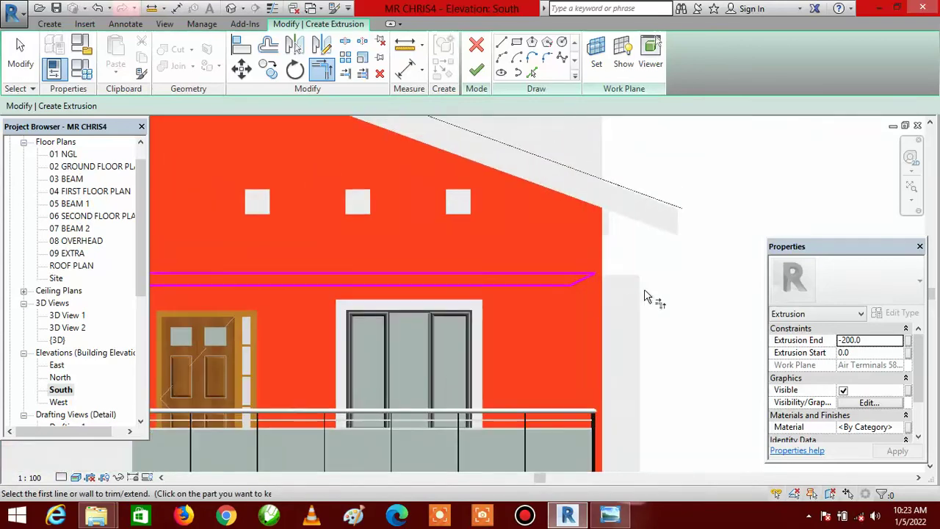
Set the extrusion end of the bevelled profile to 100.
{"action": "scroll", "coordinate": [639, 299], "scroll_direction": "down", "scroll_amount": 2}
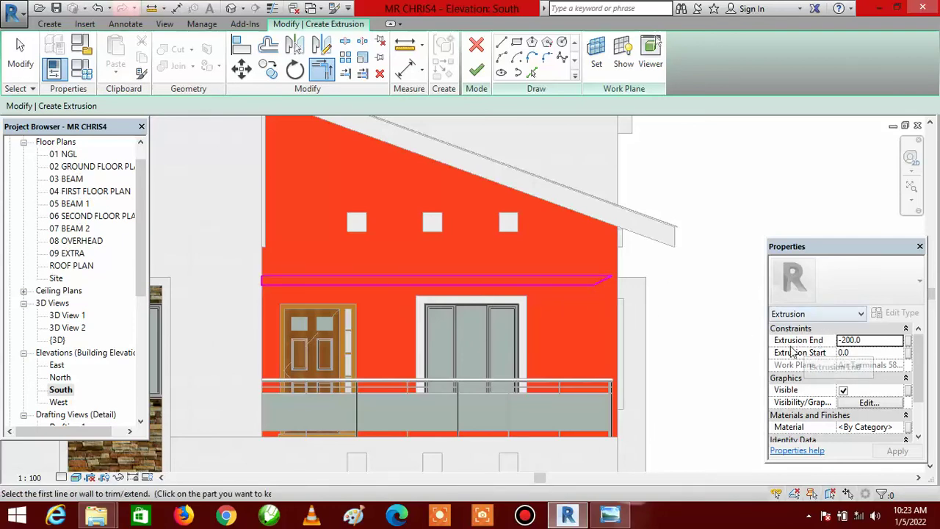
{"action": "left_click", "coordinate": [874, 341]}
{"action": "type", "text": "1"}
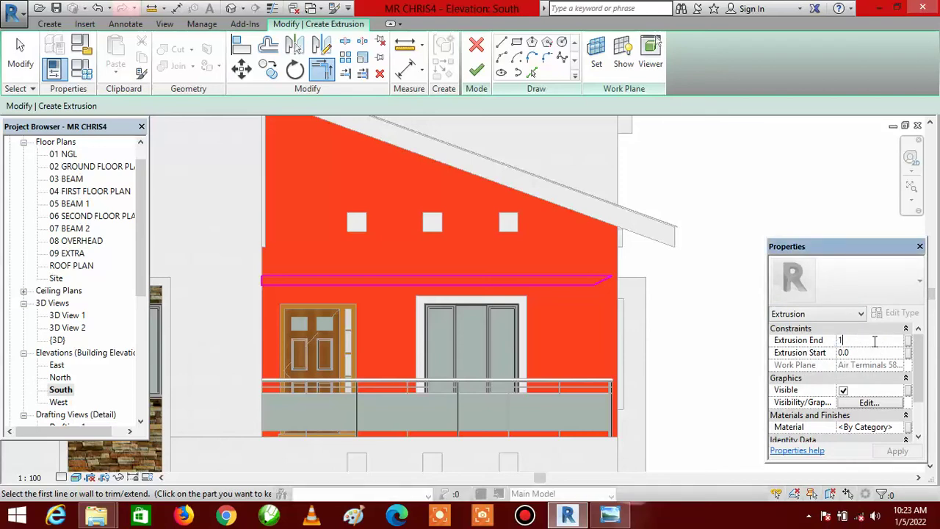
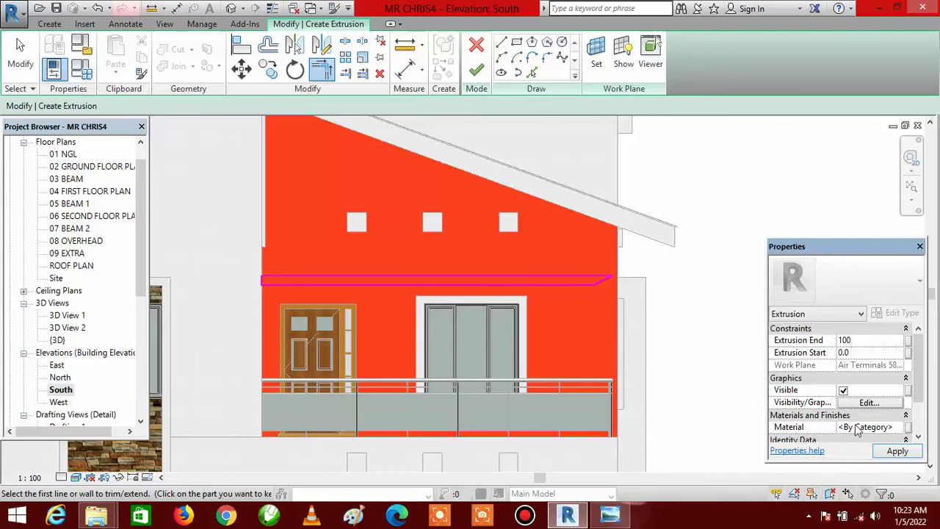
Search the project materials for metal, assign Copper to the extrusion, and finish the in-place model.
{"action": "left_click", "coordinate": [901, 432]}
{"action": "left_click", "coordinate": [900, 428]}
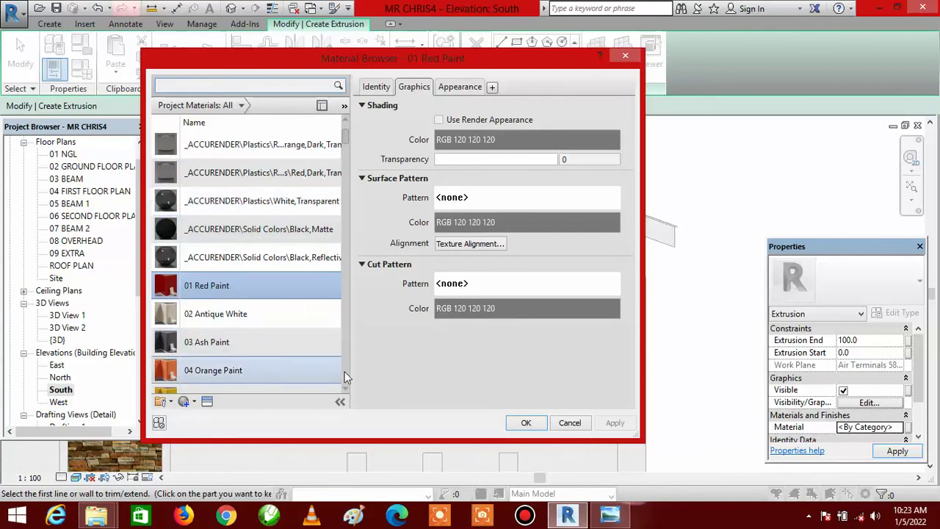
{"action": "scroll", "coordinate": [347, 393], "scroll_direction": "down", "scroll_amount": 4}
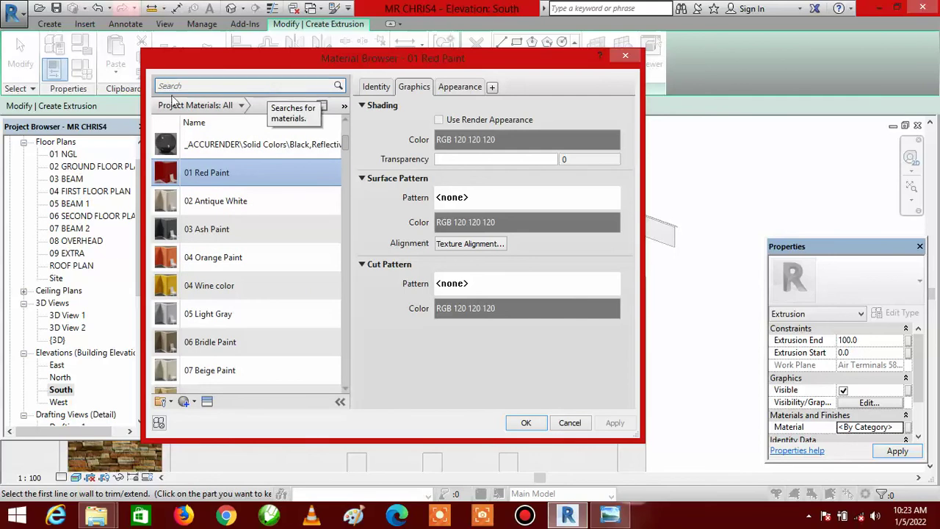
{"action": "left_click", "coordinate": [273, 86]}
{"action": "type", "text": "meta"}
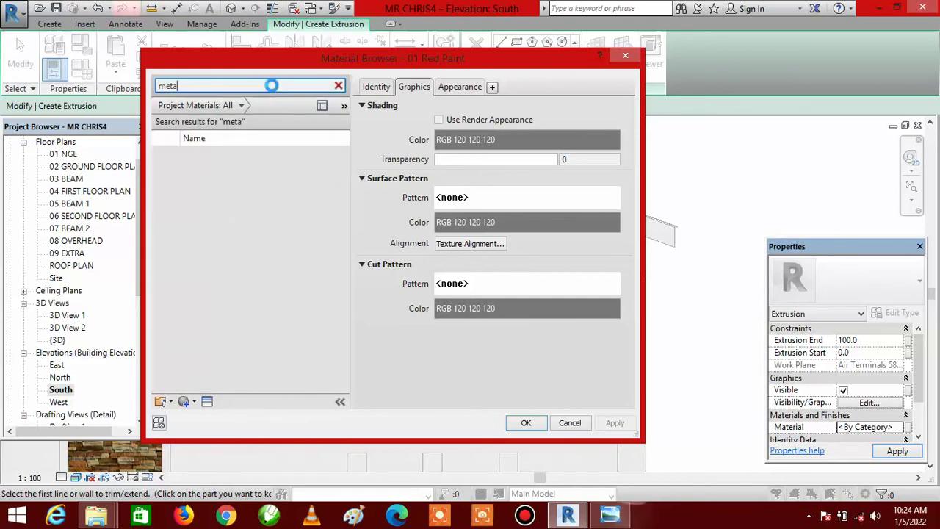
{"action": "type", "text": "l"}
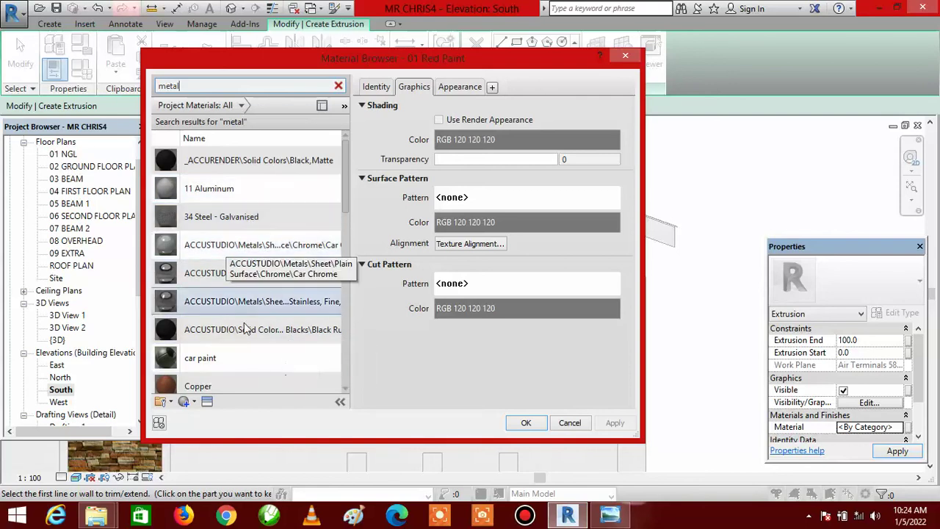
{"action": "scroll", "coordinate": [209, 360], "scroll_direction": "down", "scroll_amount": 1}
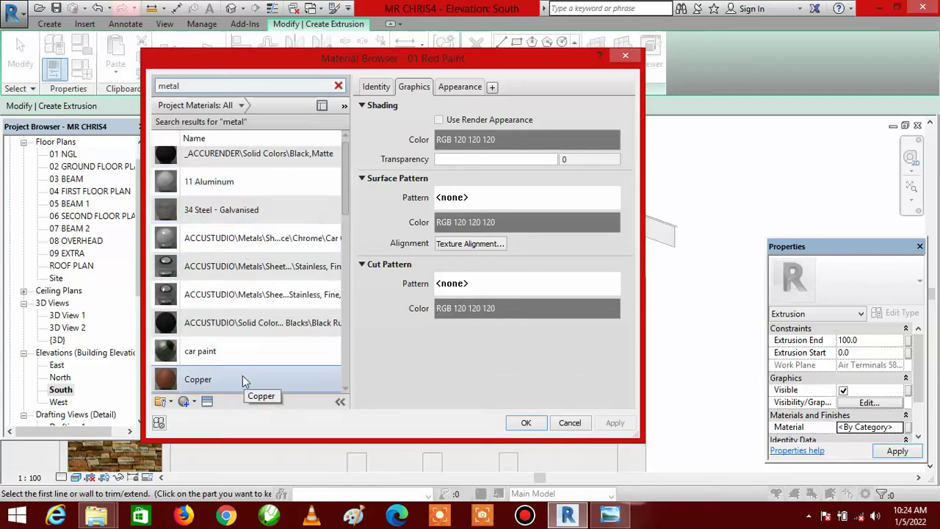
{"action": "left_click", "coordinate": [248, 186]}
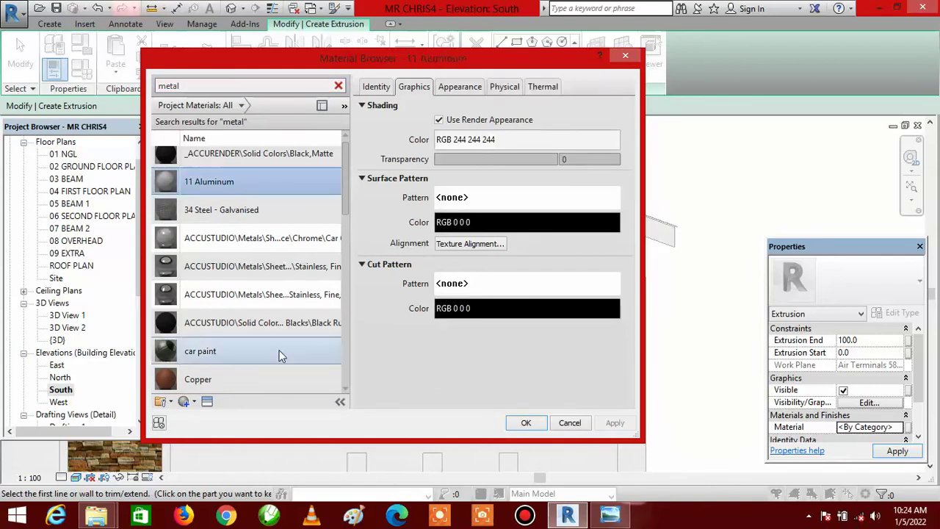
{"action": "left_click", "coordinate": [234, 380]}
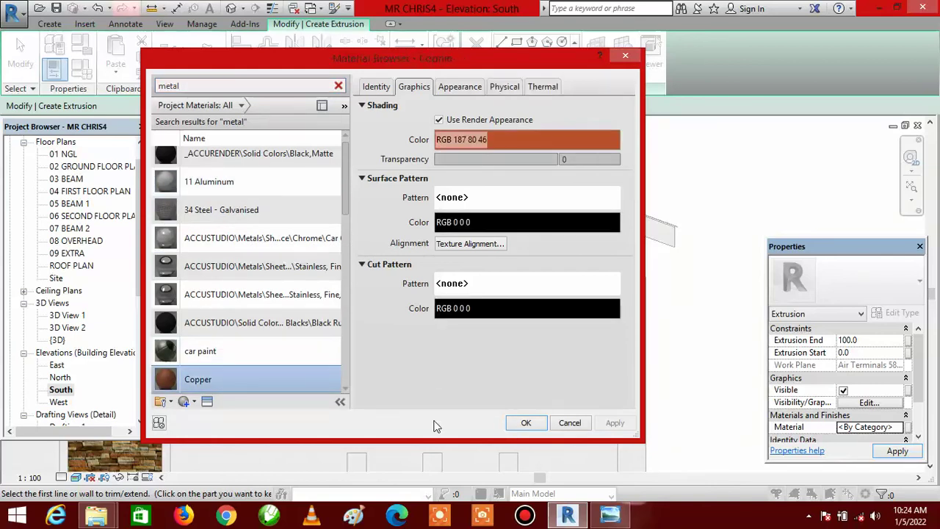
{"action": "left_click", "coordinate": [526, 424]}
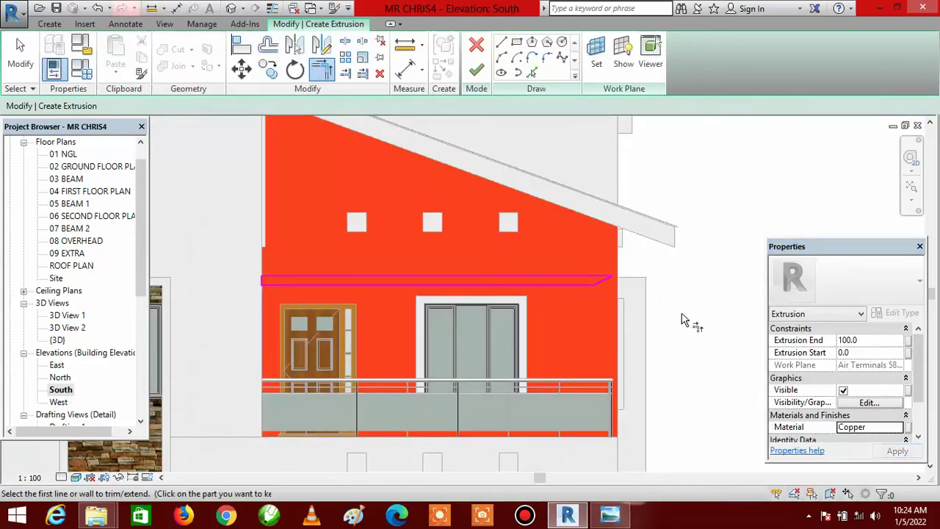
{"action": "left_click", "coordinate": [478, 70]}
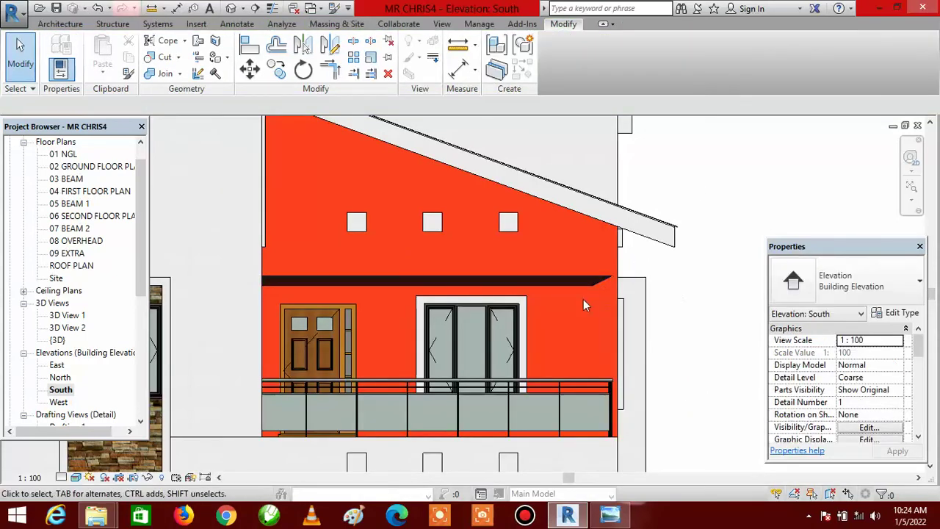
Examine the finished beam above the top-floor balcony's door and window in the default 3D view.
{"action": "left_click", "coordinate": [233, 9]}
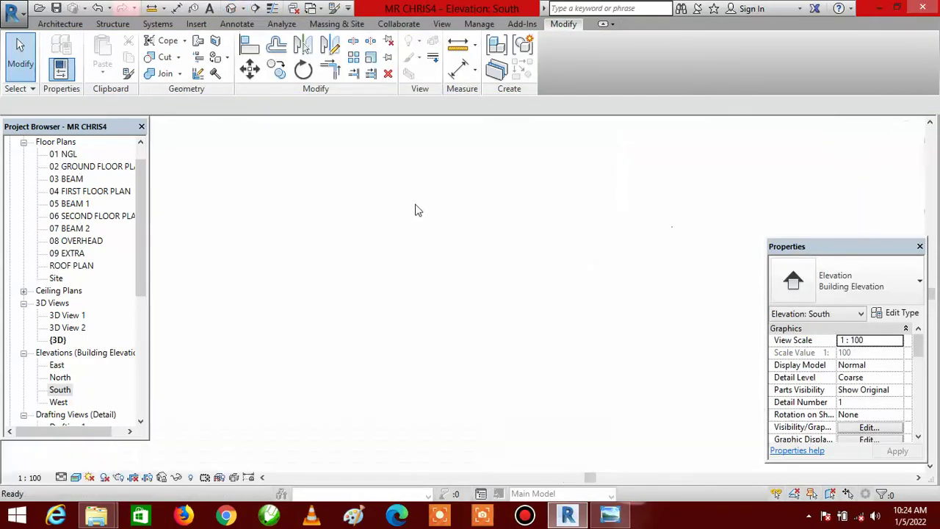
{"action": "scroll", "coordinate": [432, 294], "scroll_direction": "up", "scroll_amount": 8}
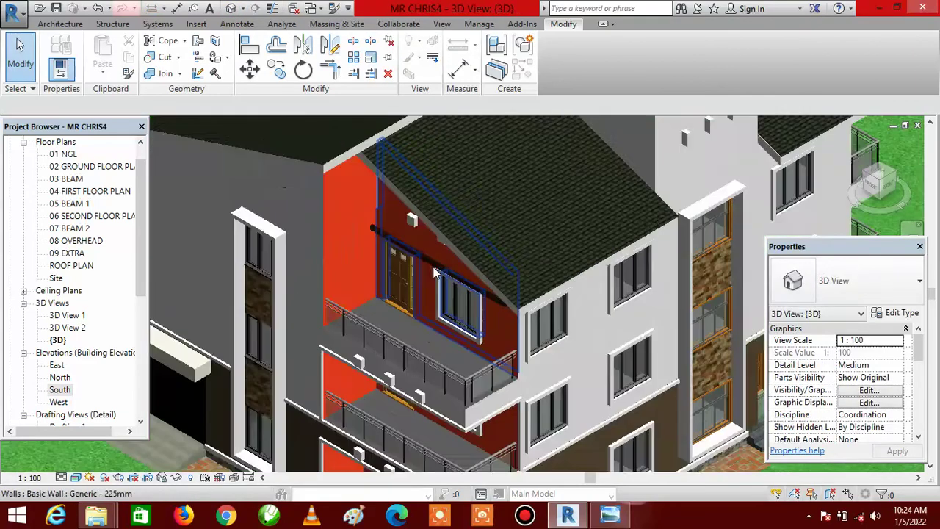
{"action": "scroll", "coordinate": [431, 294], "scroll_direction": "down", "scroll_amount": 8}
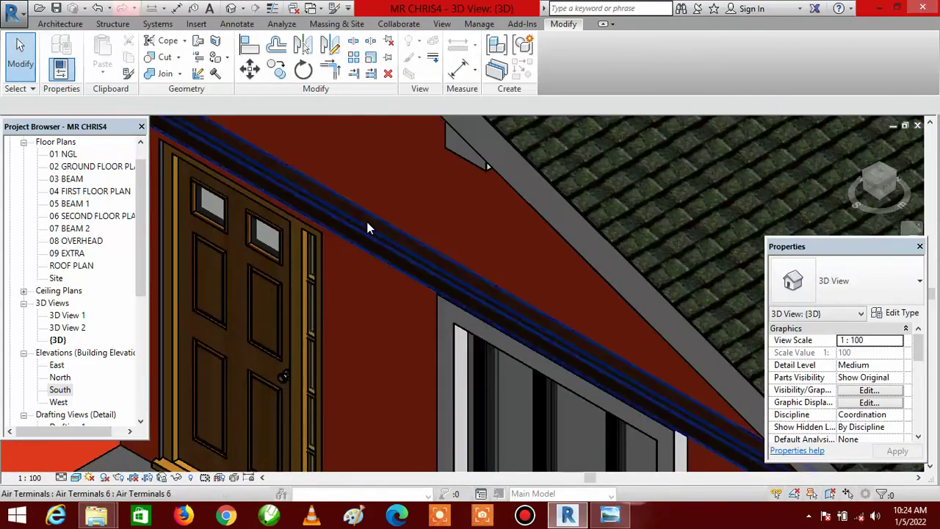
{"action": "scroll", "coordinate": [493, 308], "scroll_direction": "up", "scroll_amount": 8}
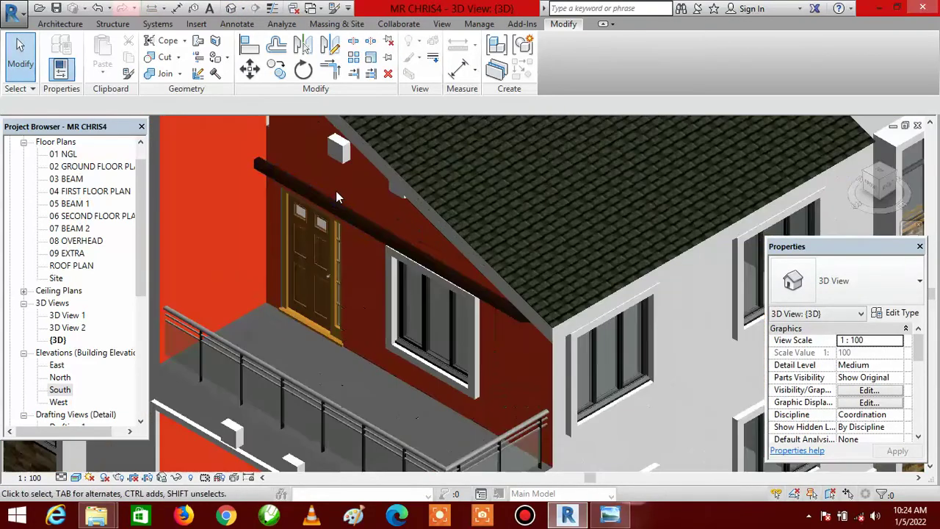
{"action": "scroll", "coordinate": [467, 305], "scroll_direction": "down", "scroll_amount": 5}
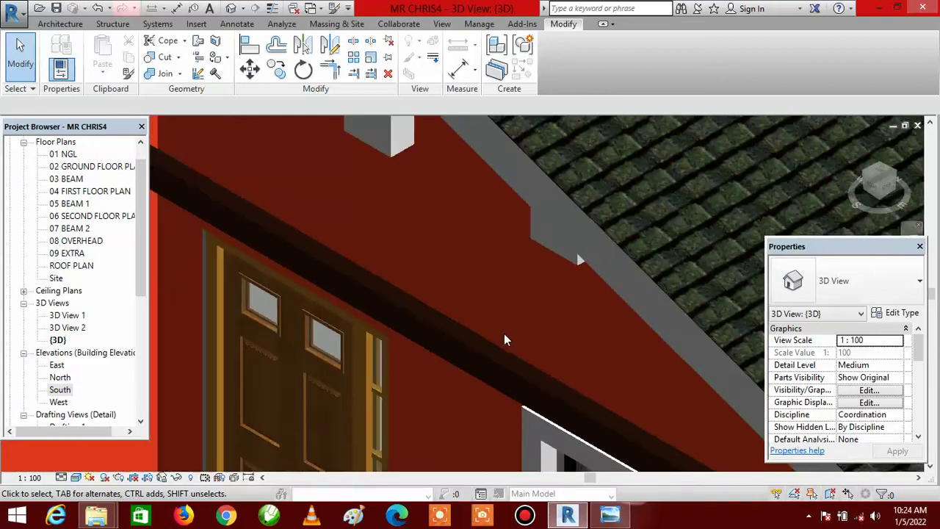
{"action": "scroll", "coordinate": [444, 247], "scroll_direction": "up", "scroll_amount": 4}
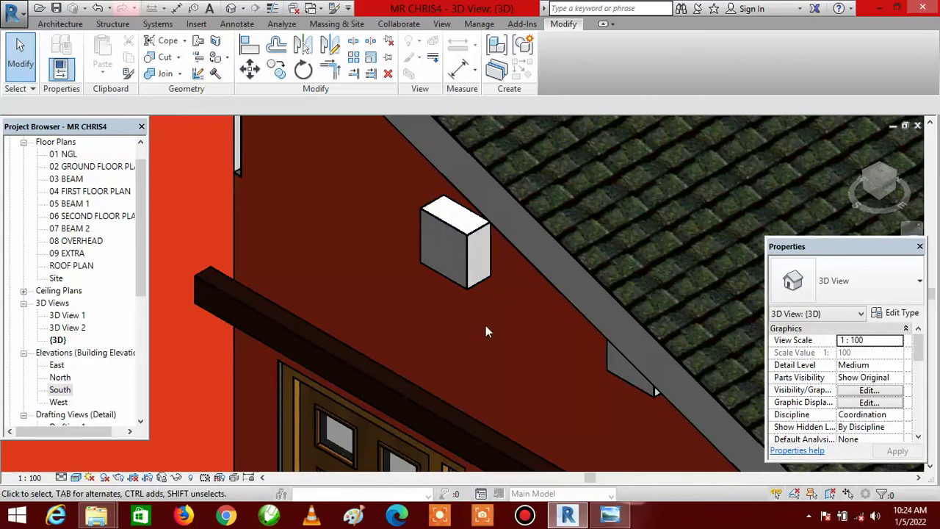
{"action": "scroll", "coordinate": [411, 232], "scroll_direction": "down", "scroll_amount": 5}
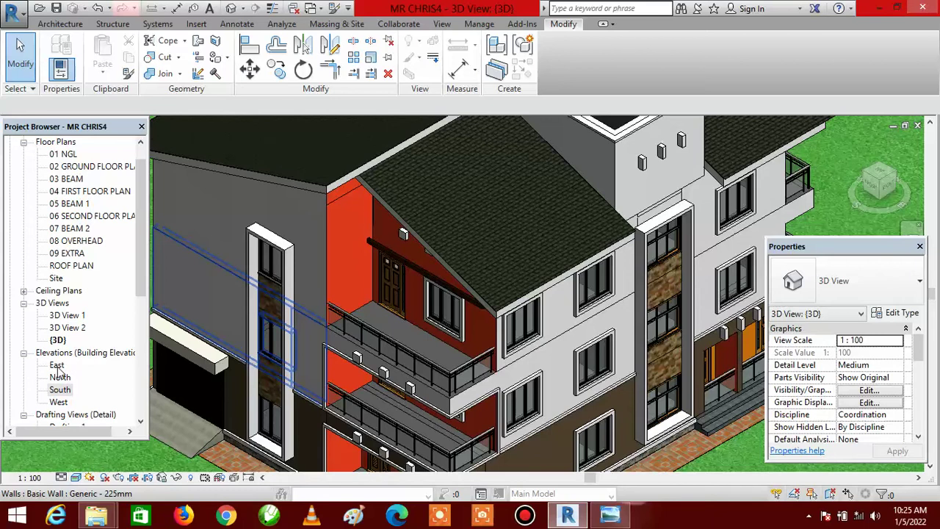
In the East elevation, move the beam horizontally so its outer edge meets the wall's vertical edge, with Constrain off and Disjoin on.
{"action": "double_click", "coordinate": [57, 366]}
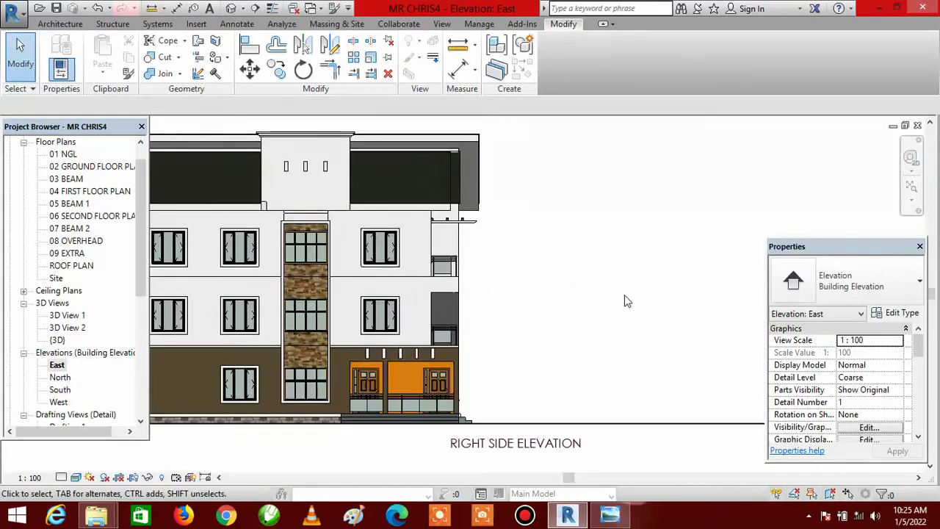
{"action": "scroll", "coordinate": [625, 295], "scroll_direction": "down", "scroll_amount": 3}
{"action": "scroll", "coordinate": [430, 265], "scroll_direction": "up", "scroll_amount": 10}
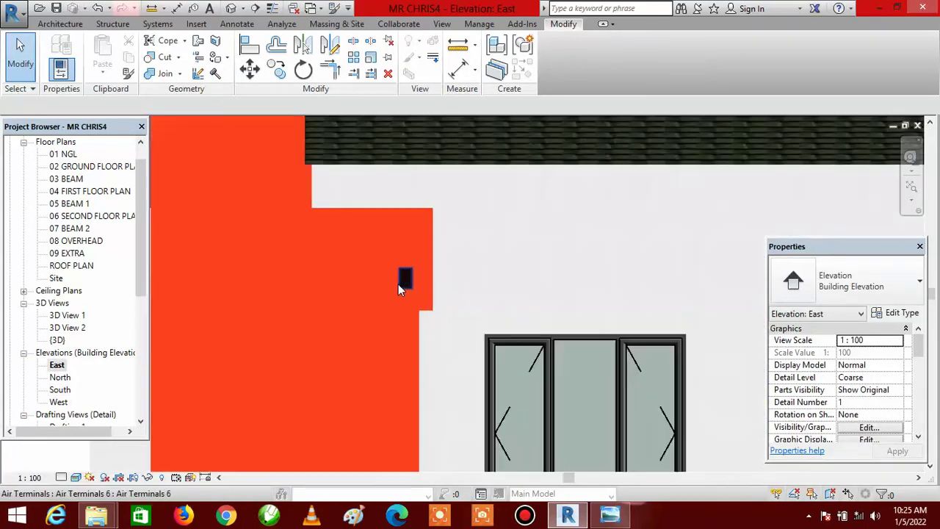
{"action": "scroll", "coordinate": [398, 283], "scroll_direction": "up", "scroll_amount": 2}
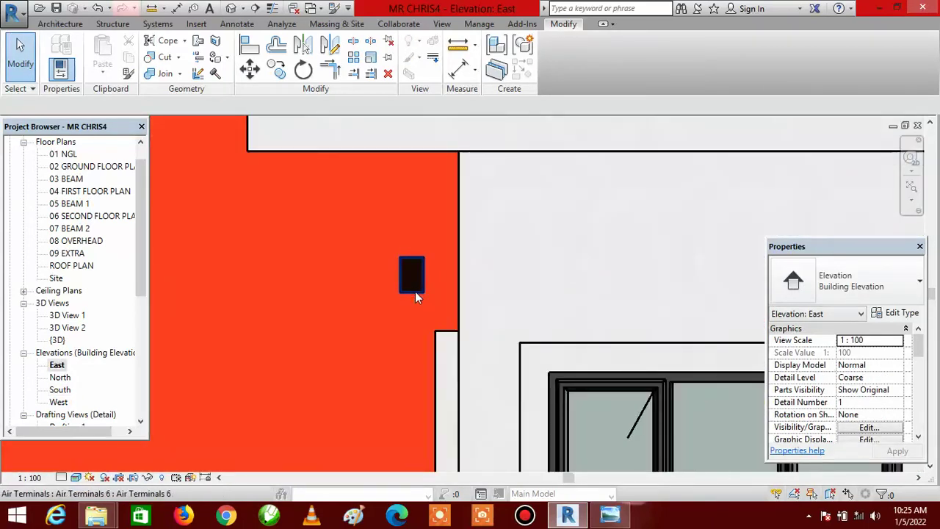
{"action": "left_click", "coordinate": [415, 292]}
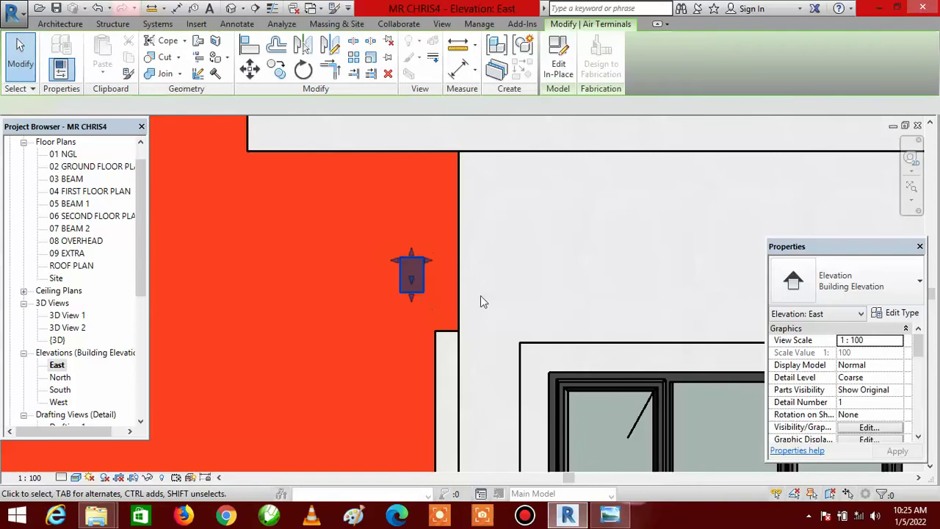
{"action": "left_click", "coordinate": [250, 69]}
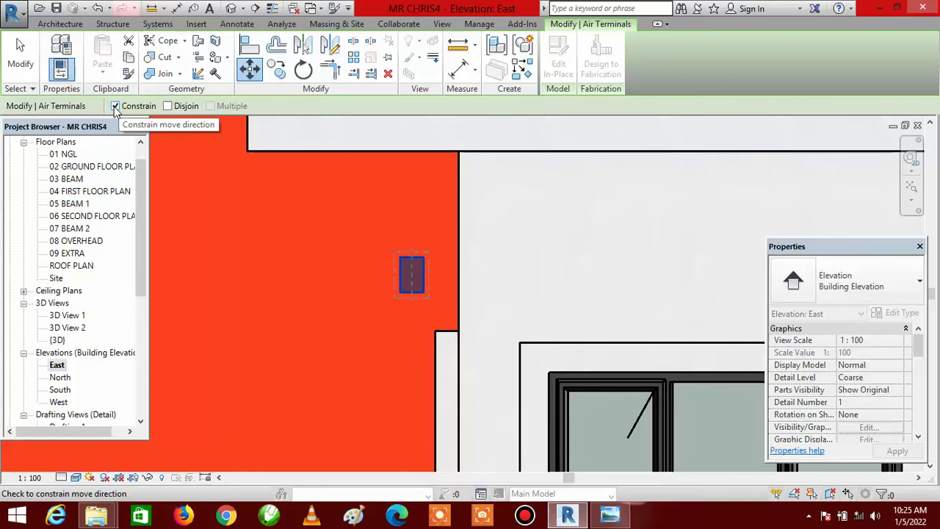
{"action": "left_click", "coordinate": [115, 106]}
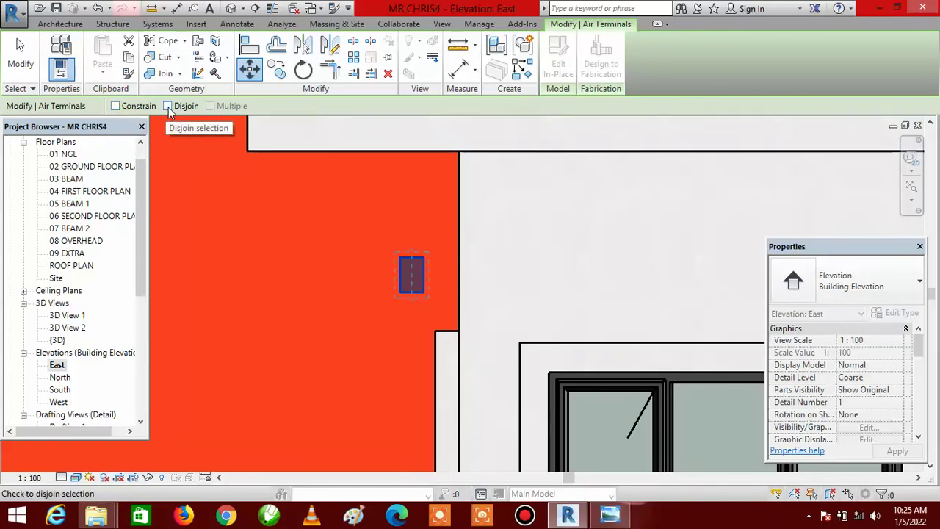
{"action": "left_click", "coordinate": [168, 107]}
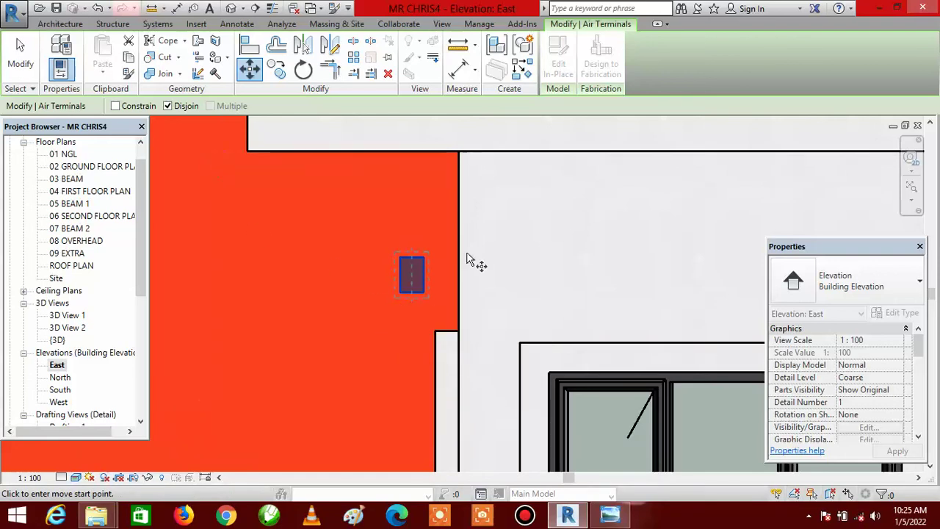
{"action": "left_click", "coordinate": [424, 292]}
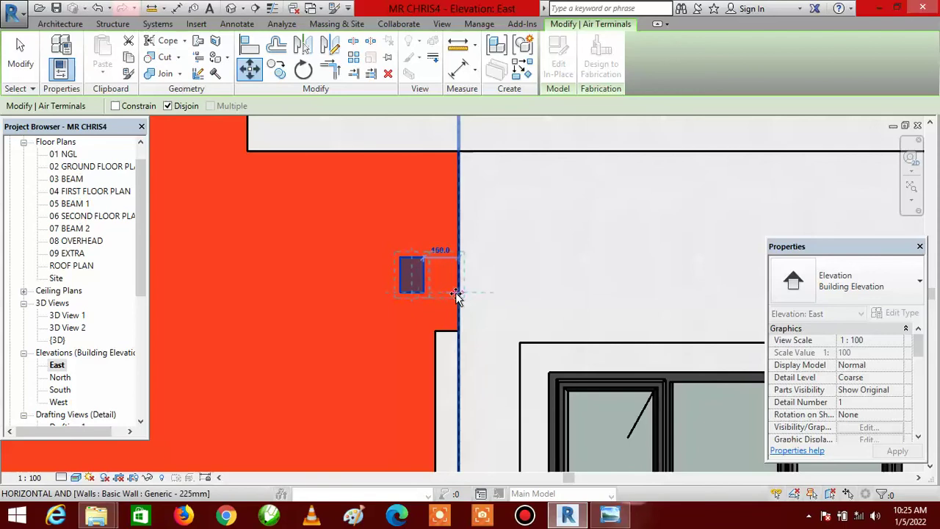
{"action": "left_click", "coordinate": [457, 295]}
{"action": "scroll", "coordinate": [548, 278], "scroll_direction": "down", "scroll_amount": 3}
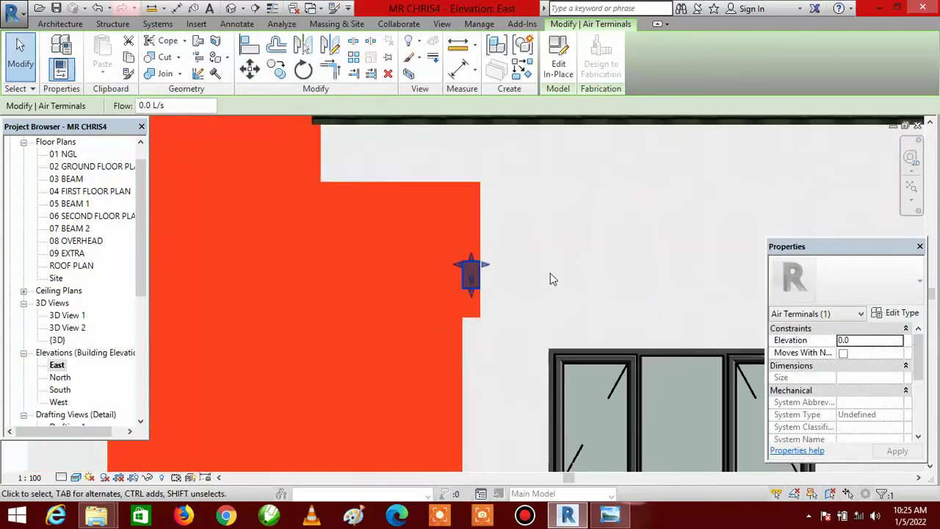
Draw a short vertical detail line offset 600 from the beam's inner edge in the East elevation.
{"action": "scroll", "coordinate": [532, 278], "scroll_direction": "up", "scroll_amount": 3}
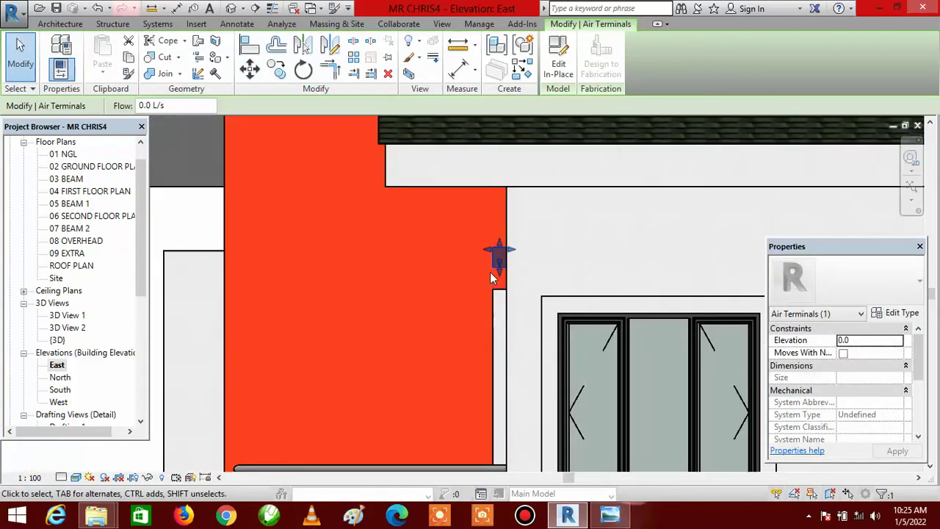
{"action": "key", "text": "Escape"}
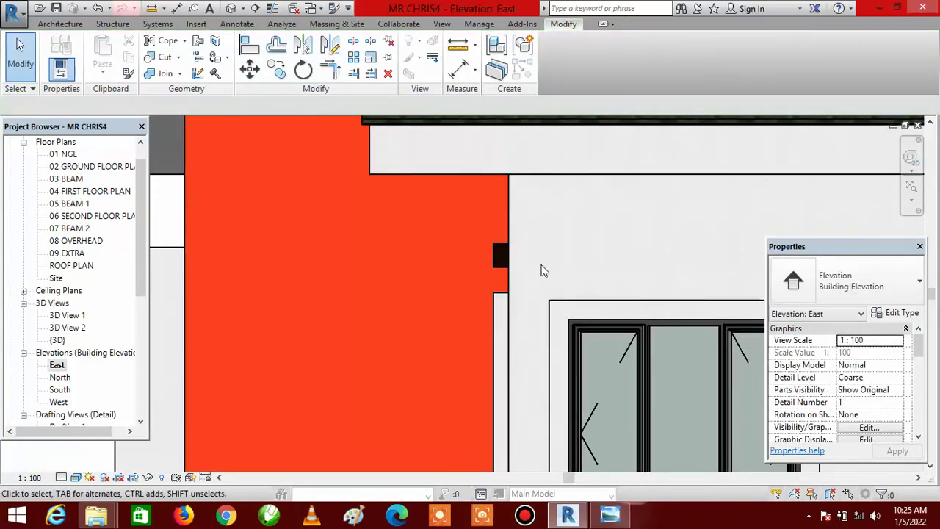
{"action": "scroll", "coordinate": [542, 269], "scroll_direction": "down", "scroll_amount": 2}
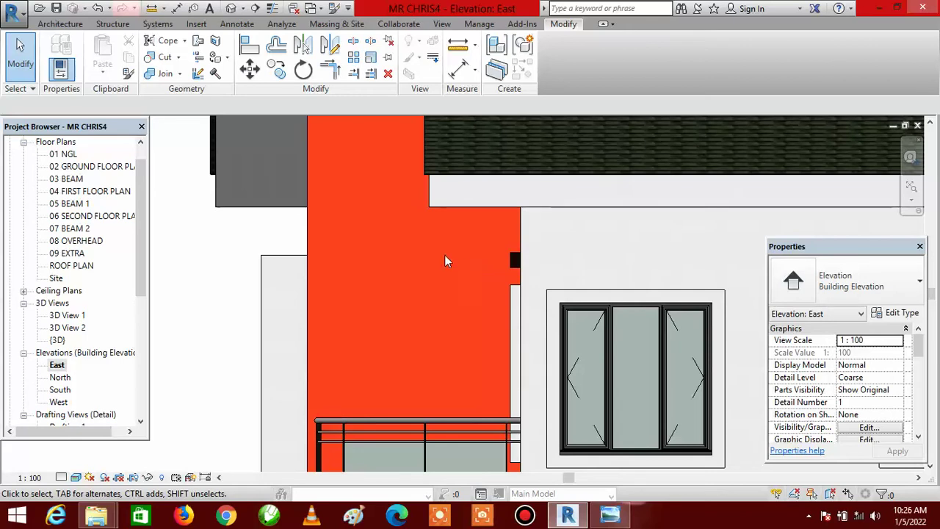
{"action": "left_click", "coordinate": [247, 24]}
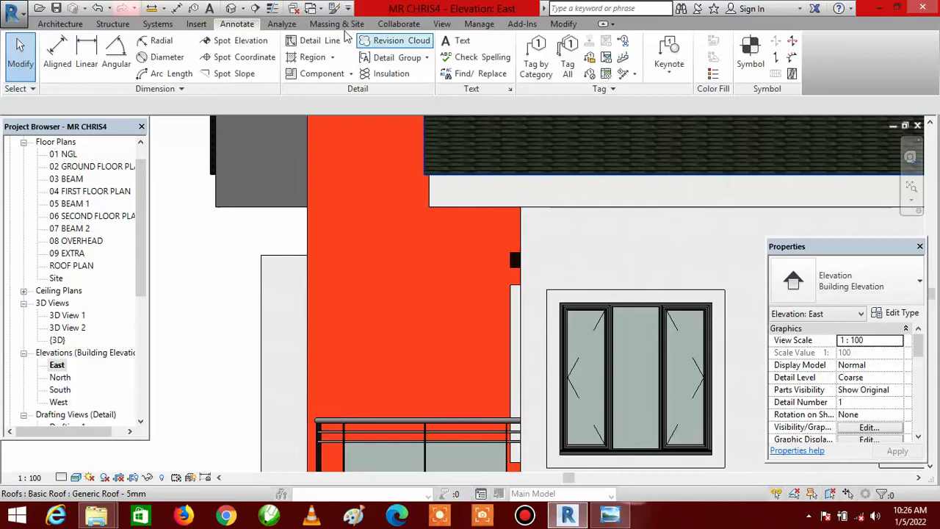
{"action": "left_click", "coordinate": [314, 41]}
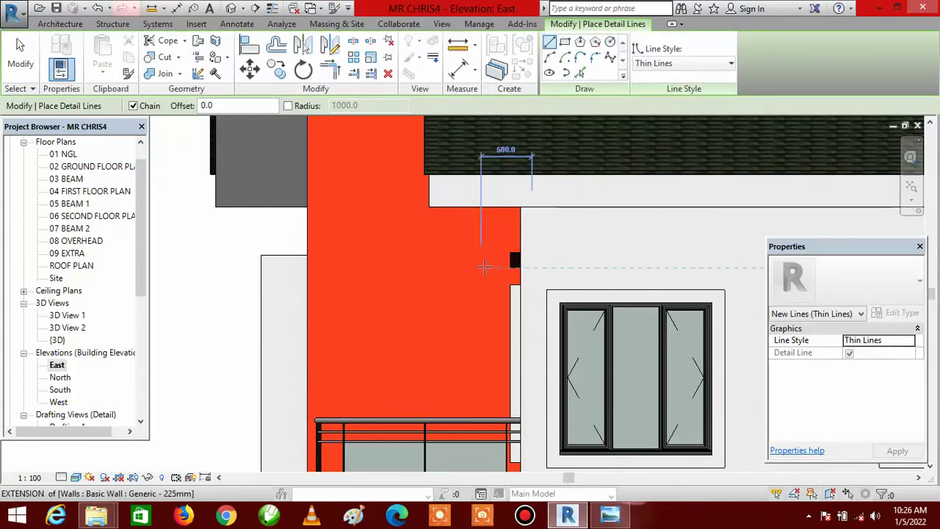
{"action": "left_click", "coordinate": [238, 106]}
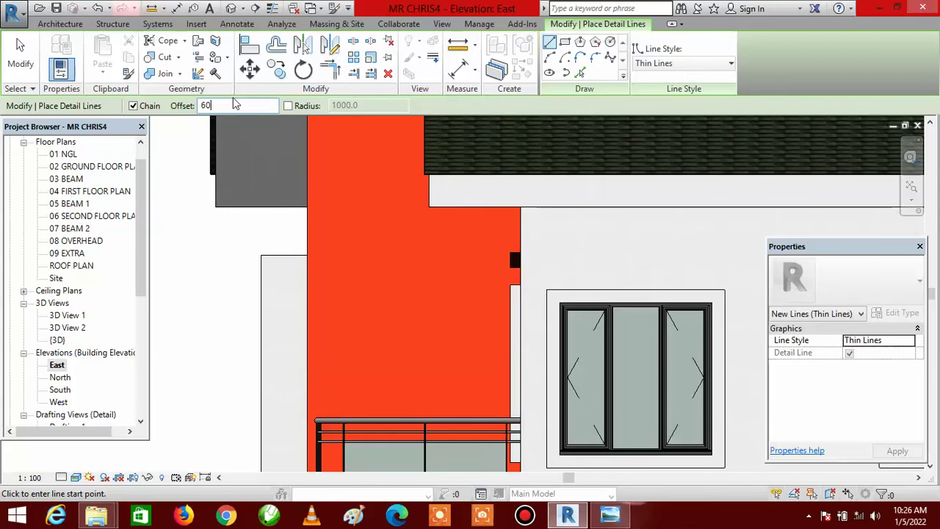
{"action": "left_click", "coordinate": [513, 264]}
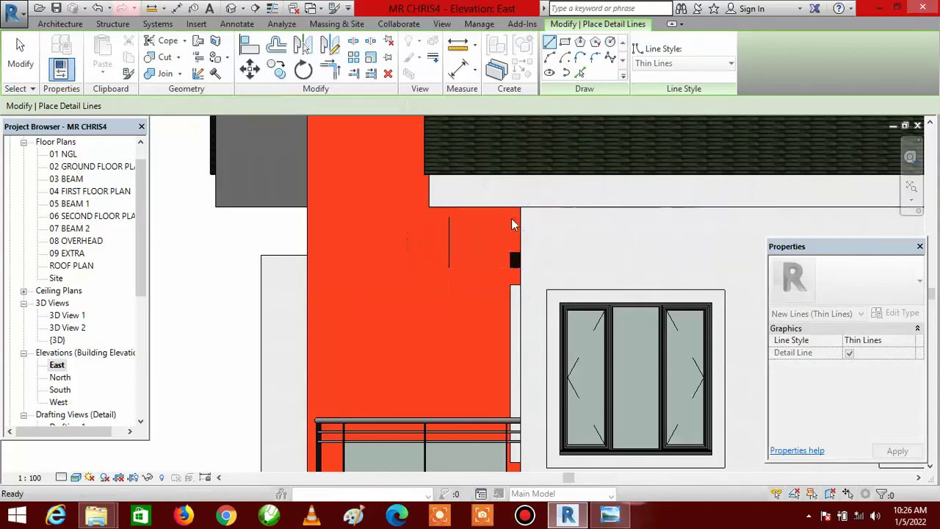
{"action": "key", "text": "Escape"}
{"action": "key", "text": "Escape"}
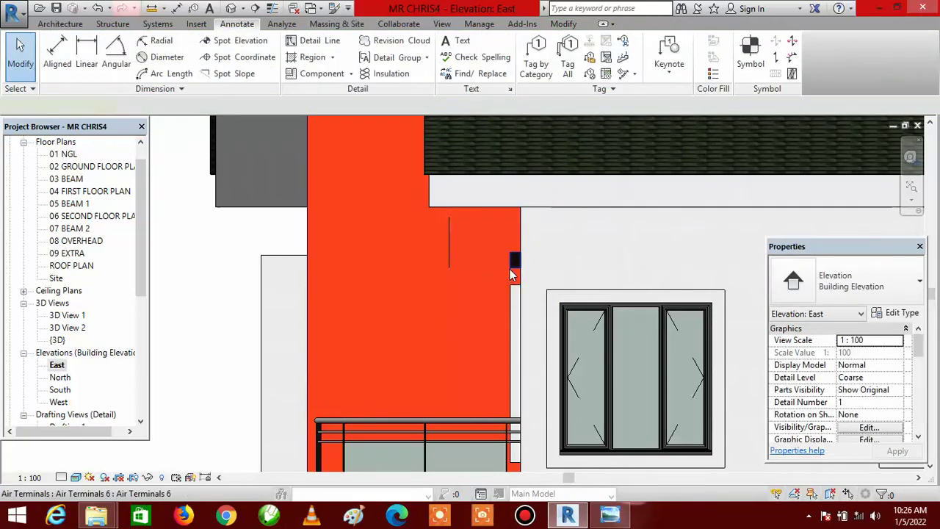
Copy the beam from its lower outer corner to the lower end of the vertical detail line.
{"action": "left_click", "coordinate": [513, 273]}
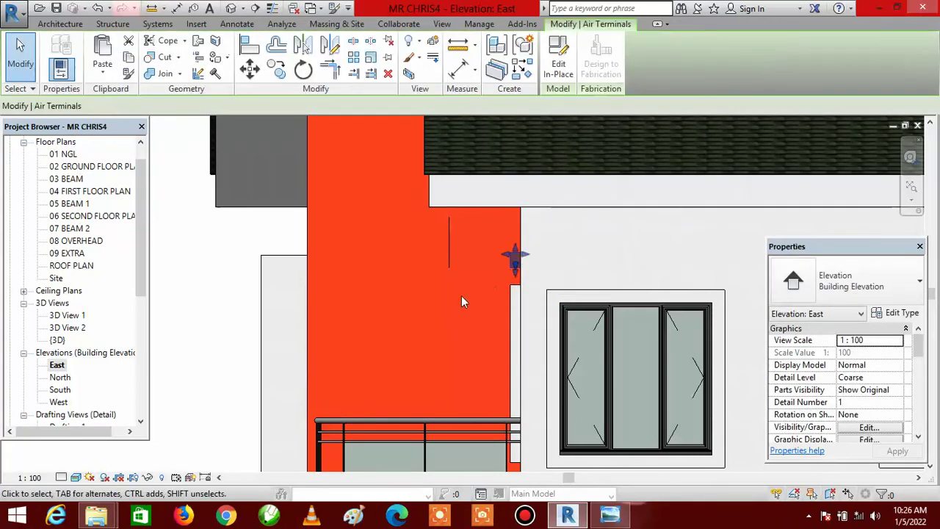
{"action": "left_click", "coordinate": [278, 70]}
{"action": "scroll", "coordinate": [506, 270], "scroll_direction": "up", "scroll_amount": 3}
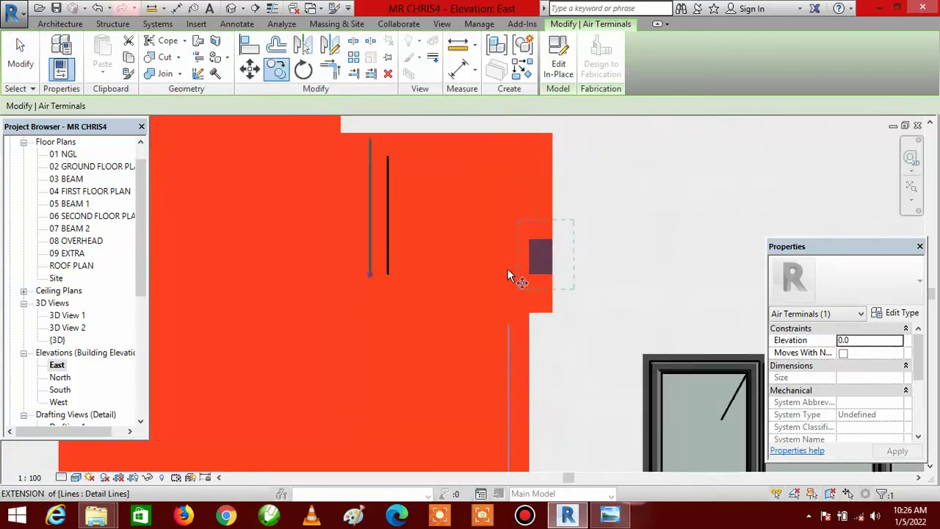
{"action": "scroll", "coordinate": [507, 269], "scroll_direction": "up", "scroll_amount": 3}
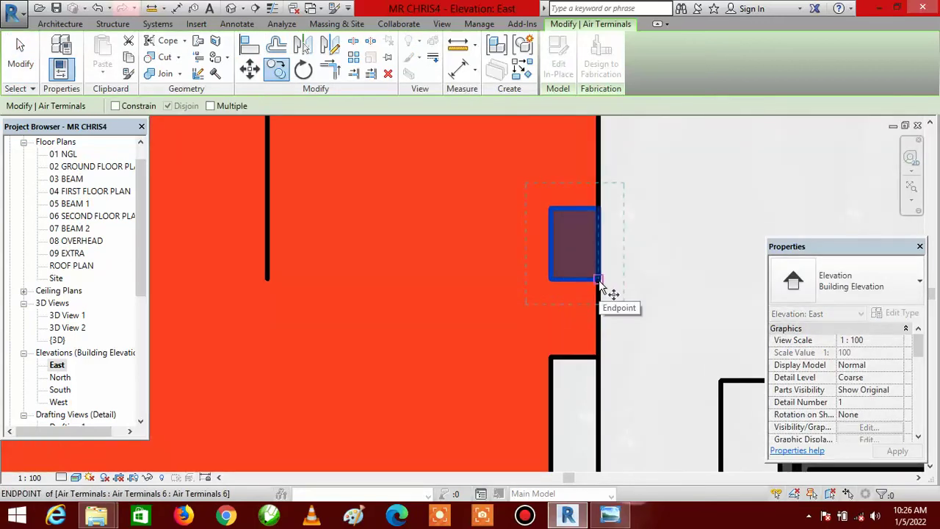
{"action": "left_click", "coordinate": [600, 282]}
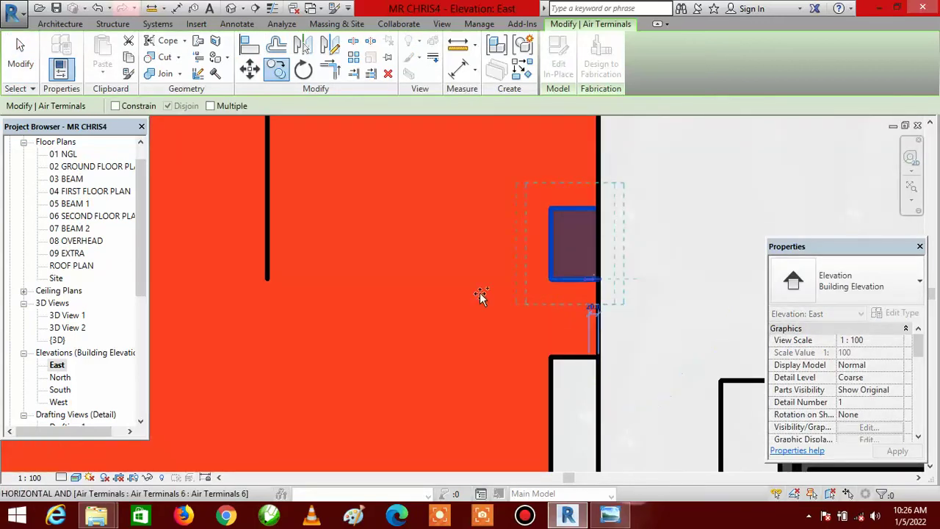
{"action": "left_click", "coordinate": [269, 280]}
{"action": "scroll", "coordinate": [426, 277], "scroll_direction": "down", "scroll_amount": 4}
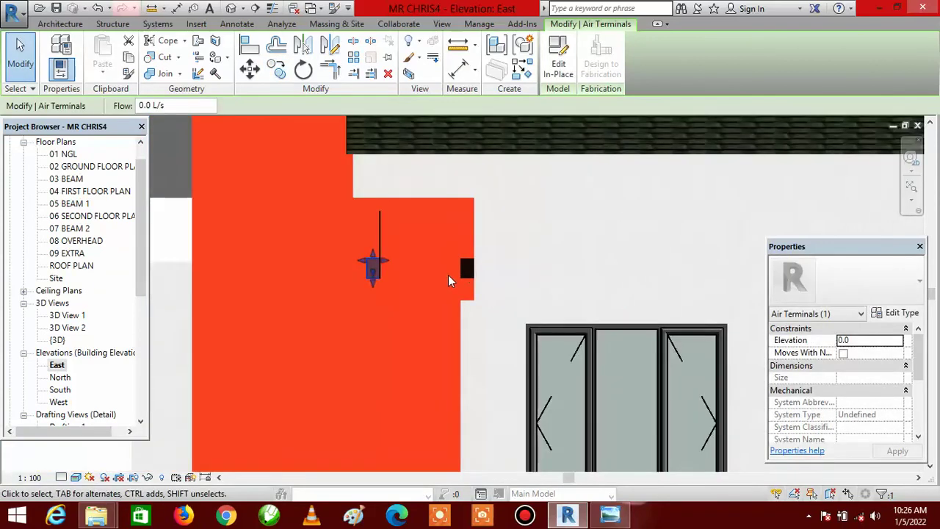
With Multiple on, copy the new beam twice more across the balcony, using the spacing between the first two beams.
{"action": "scroll", "coordinate": [396, 275], "scroll_direction": "up", "scroll_amount": 2}
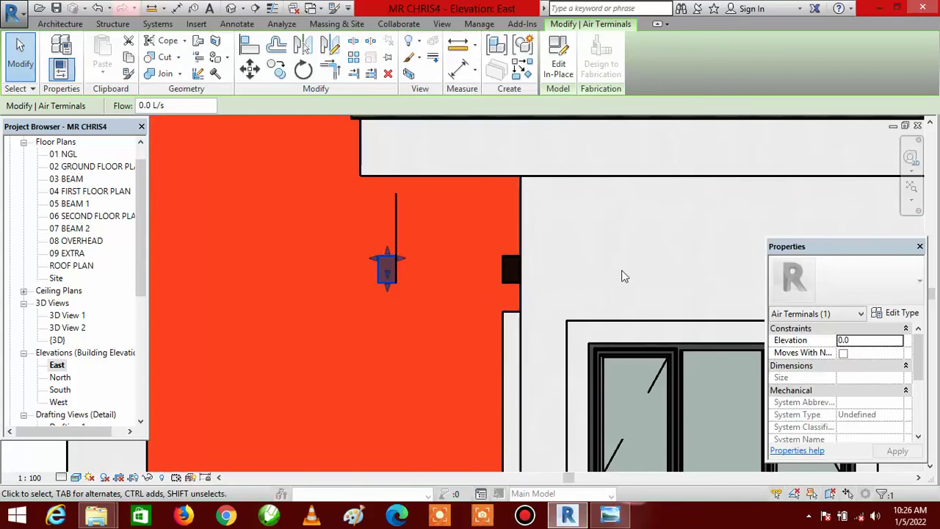
{"action": "scroll", "coordinate": [624, 276], "scroll_direction": "down", "scroll_amount": 1}
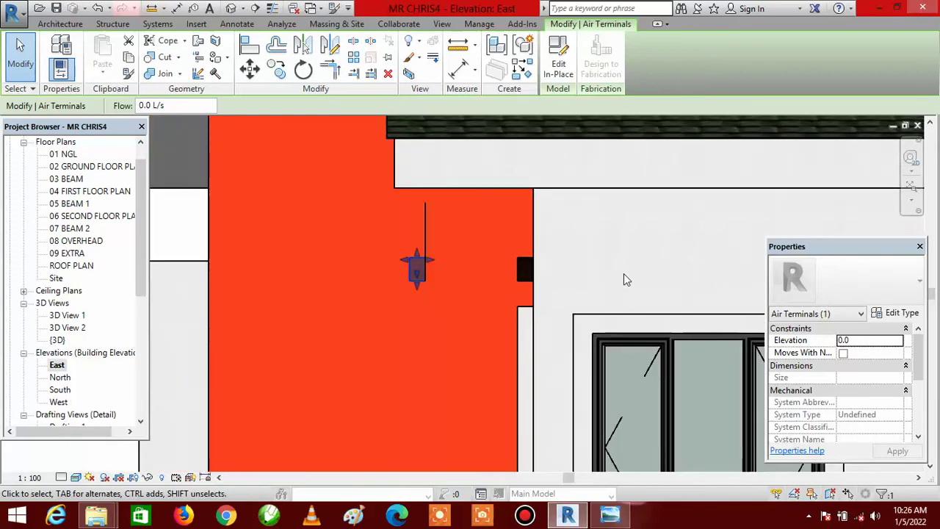
{"action": "left_click", "coordinate": [277, 70]}
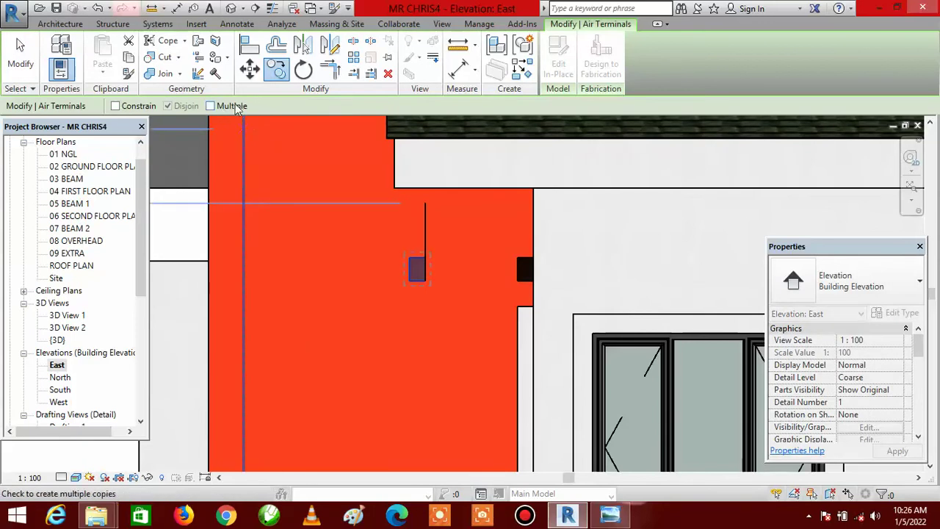
{"action": "left_click", "coordinate": [210, 107]}
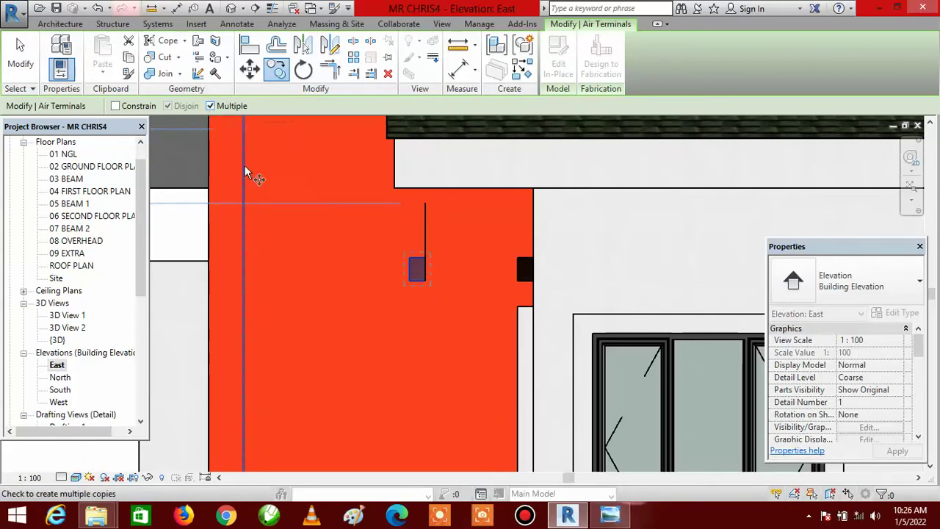
{"action": "scroll", "coordinate": [495, 313], "scroll_direction": "up", "scroll_amount": 4}
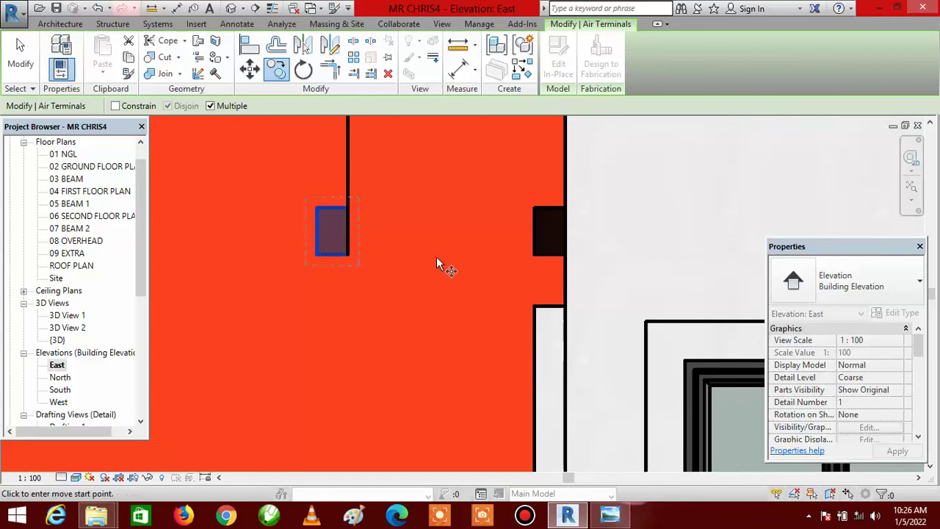
{"action": "left_click", "coordinate": [535, 255]}
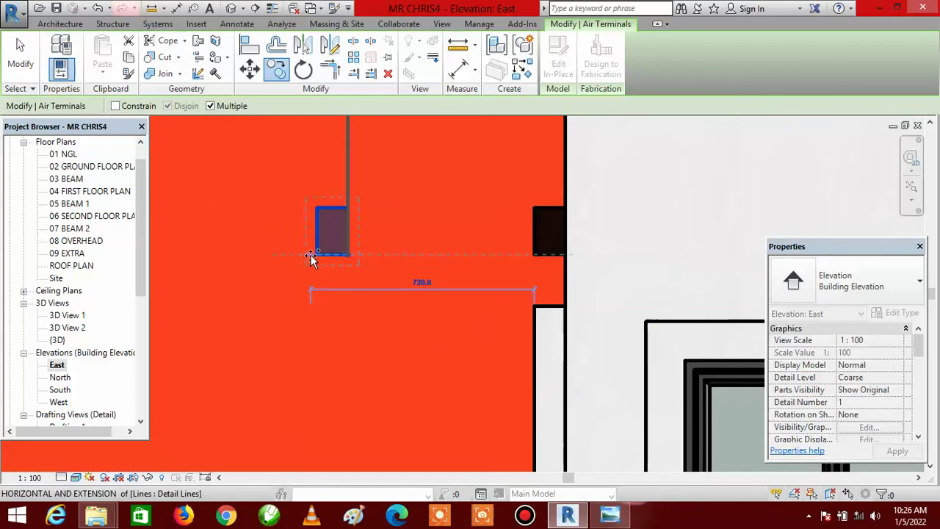
{"action": "scroll", "coordinate": [615, 265], "scroll_direction": "down", "scroll_amount": 3}
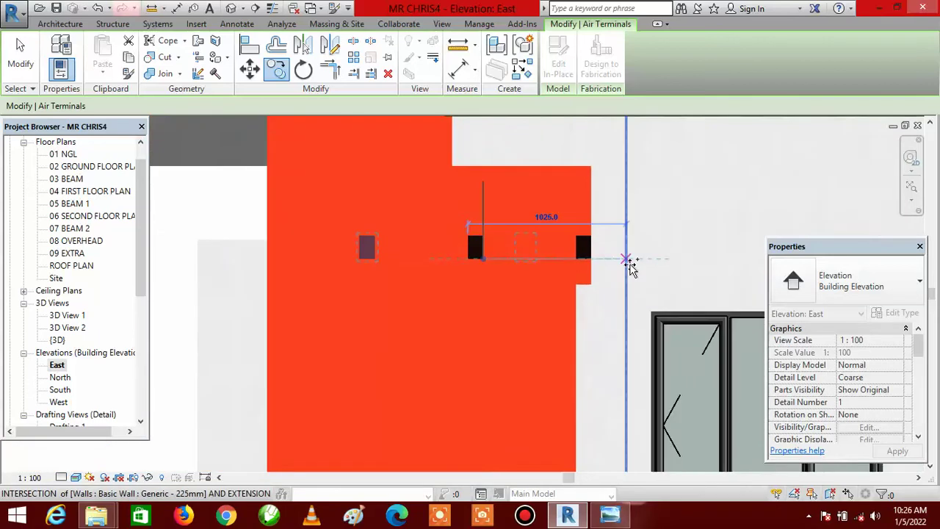
{"action": "scroll", "coordinate": [378, 273], "scroll_direction": "up", "scroll_amount": 2}
{"action": "scroll", "coordinate": [401, 261], "scroll_direction": "up", "scroll_amount": 2}
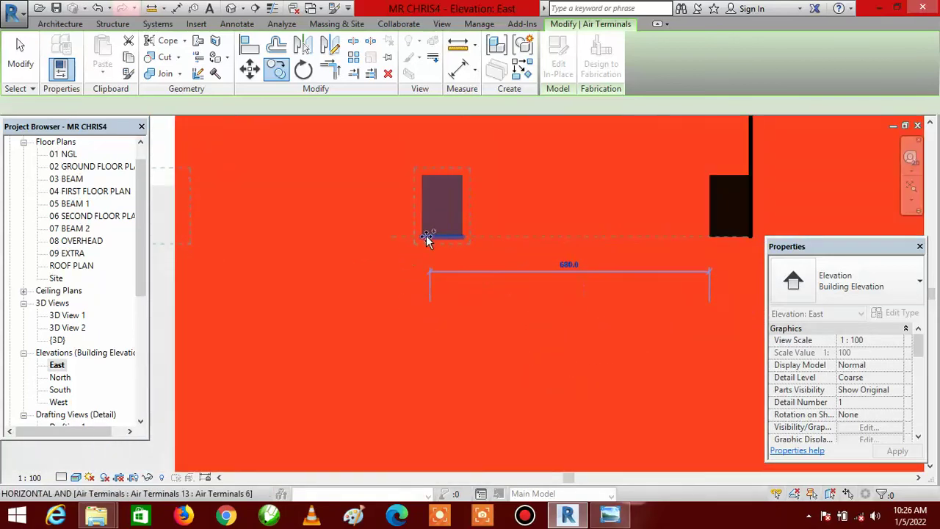
{"action": "scroll", "coordinate": [489, 281], "scroll_direction": "down", "scroll_amount": 4}
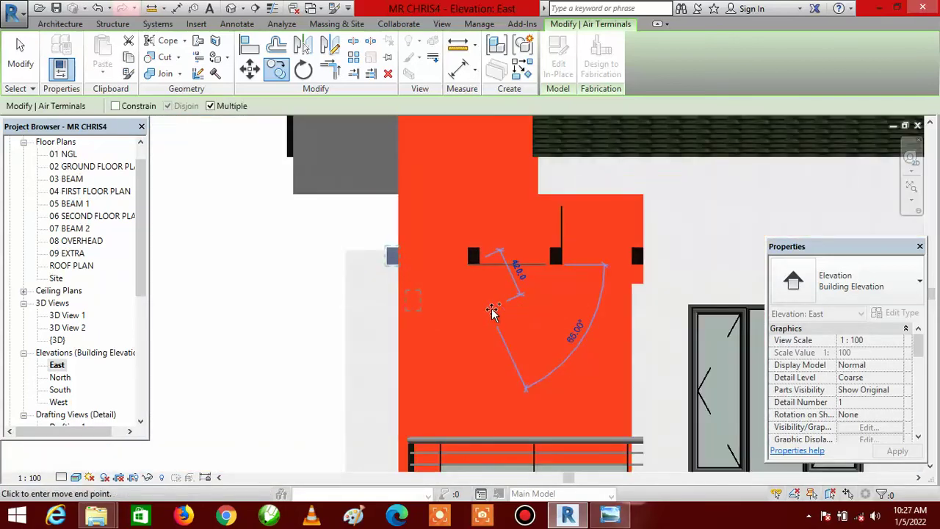
{"action": "key", "text": "Escape"}
{"action": "key", "text": "Escape"}
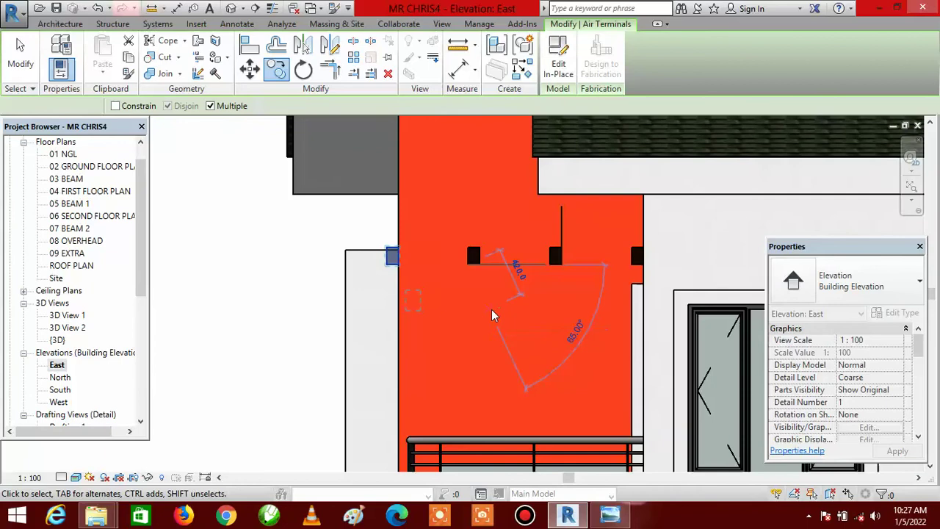
Delete the vertical detail line used as the spacing guide beside the second beam.
{"action": "scroll", "coordinate": [440, 305], "scroll_direction": "down", "scroll_amount": 2}
{"action": "left_click", "coordinate": [532, 263]}
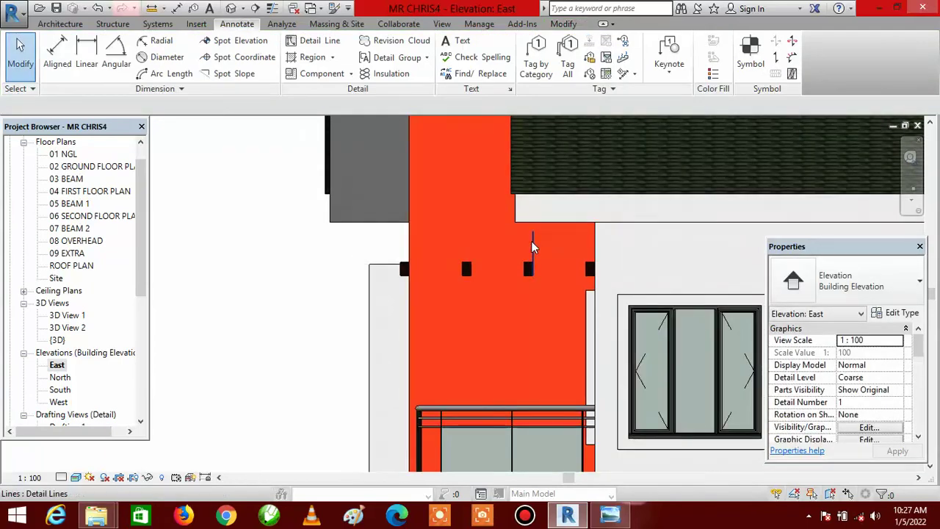
{"action": "key", "text": "Escape"}
{"action": "key", "text": "Escape"}
{"action": "key", "text": "Escape"}
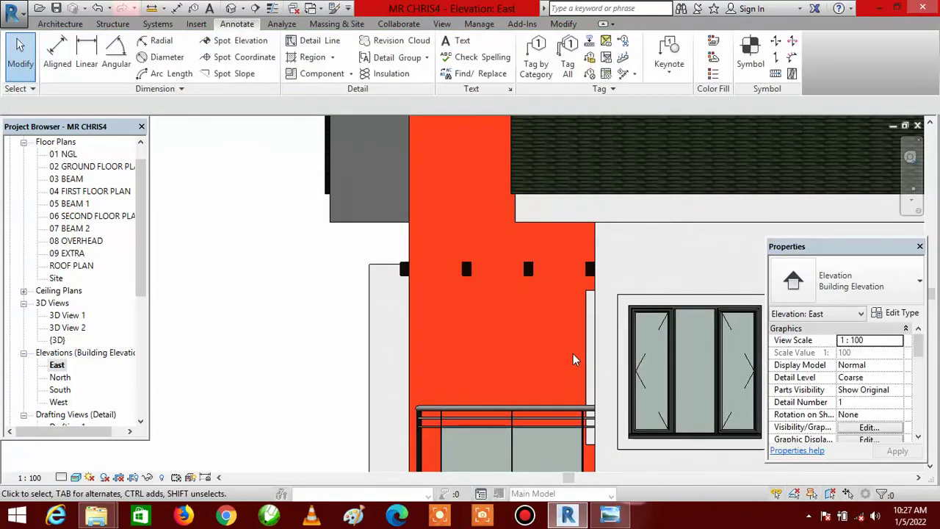
Examine the four beams above the top-floor balcony in the default 3D view and in the South elevation.
{"action": "left_click", "coordinate": [232, 8]}
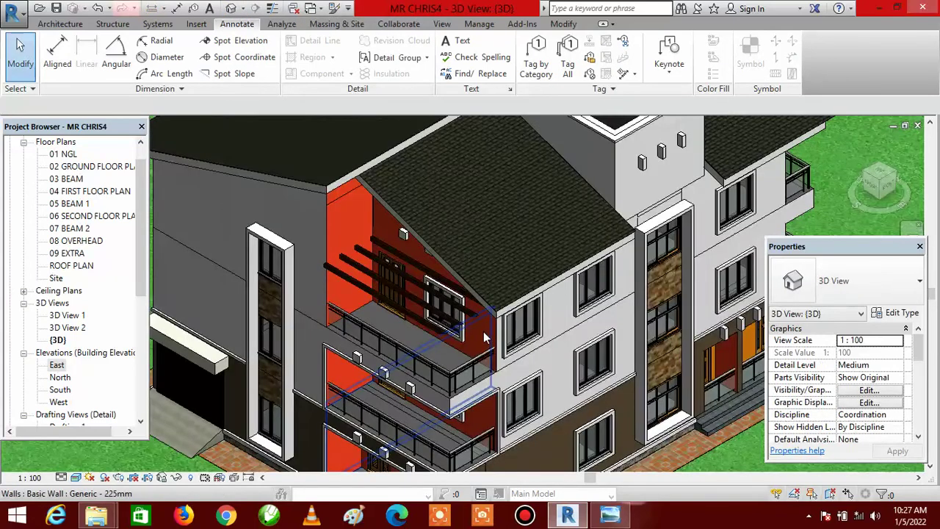
{"action": "scroll", "coordinate": [445, 364], "scroll_direction": "up", "scroll_amount": 5}
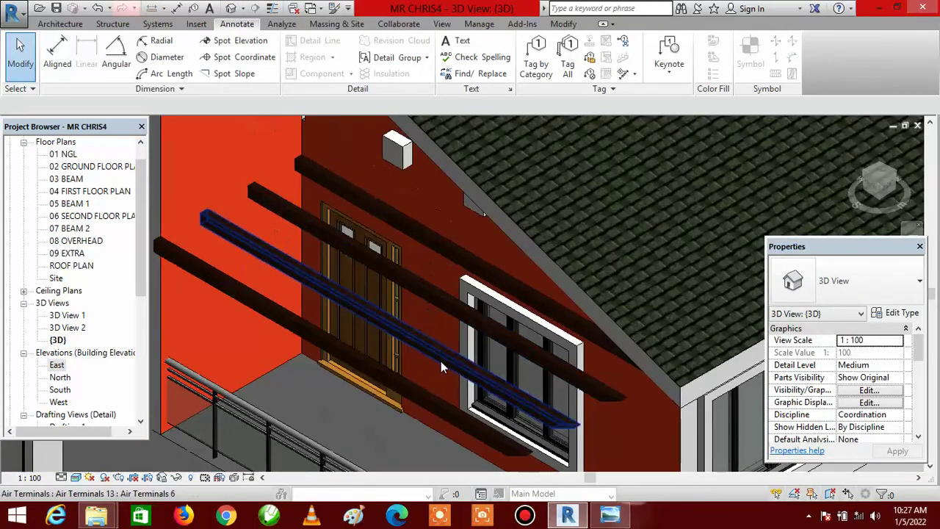
{"action": "scroll", "coordinate": [417, 253], "scroll_direction": "down", "scroll_amount": 5}
{"action": "scroll", "coordinate": [445, 301], "scroll_direction": "up", "scroll_amount": 3}
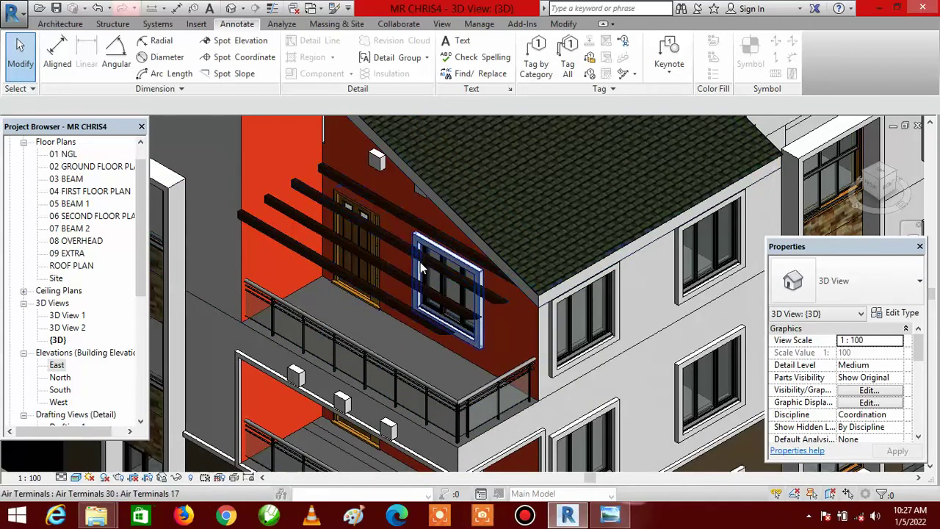
{"action": "scroll", "coordinate": [438, 220], "scroll_direction": "down", "scroll_amount": 2}
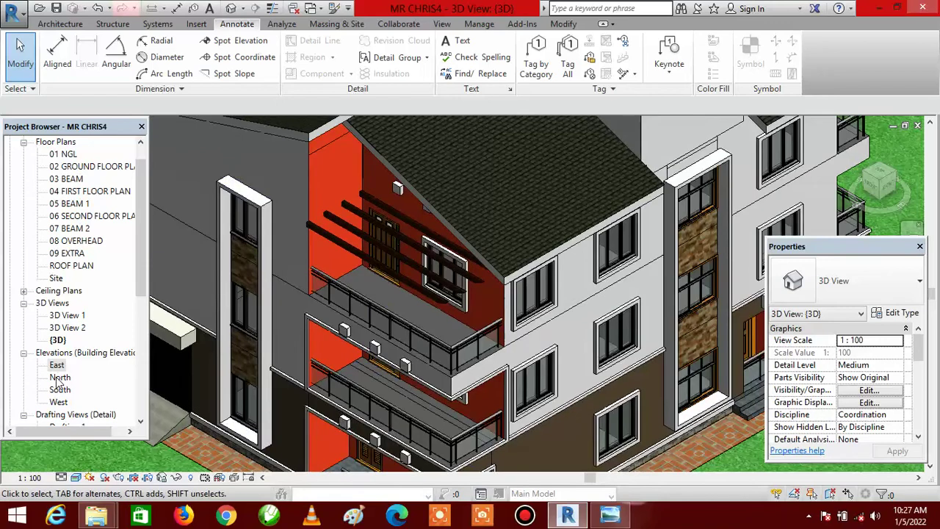
{"action": "double_click", "coordinate": [60, 390]}
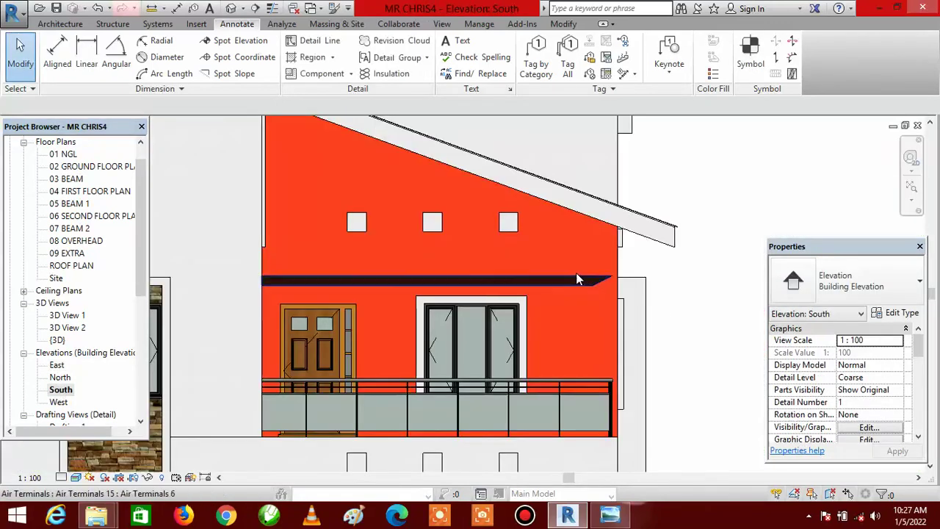
{"action": "scroll", "coordinate": [410, 279], "scroll_direction": "up", "scroll_amount": 3}
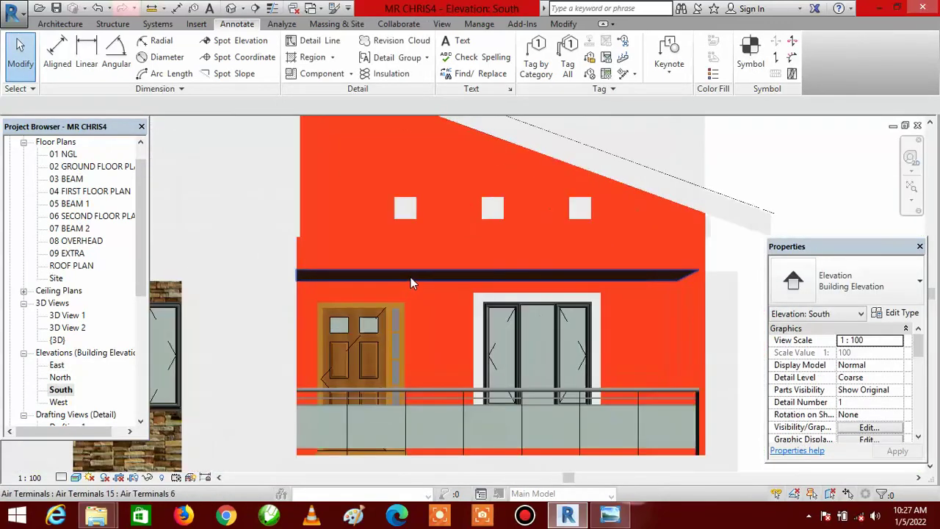
{"action": "scroll", "coordinate": [443, 277], "scroll_direction": "down", "scroll_amount": 5}
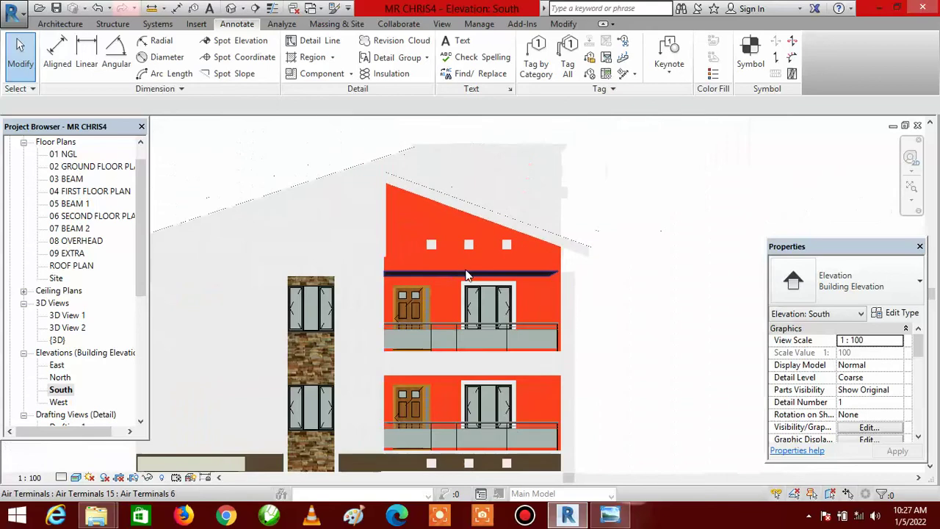
In the East elevation, start another in-place component in the Air Terminals category with the default name.
{"action": "double_click", "coordinate": [58, 366]}
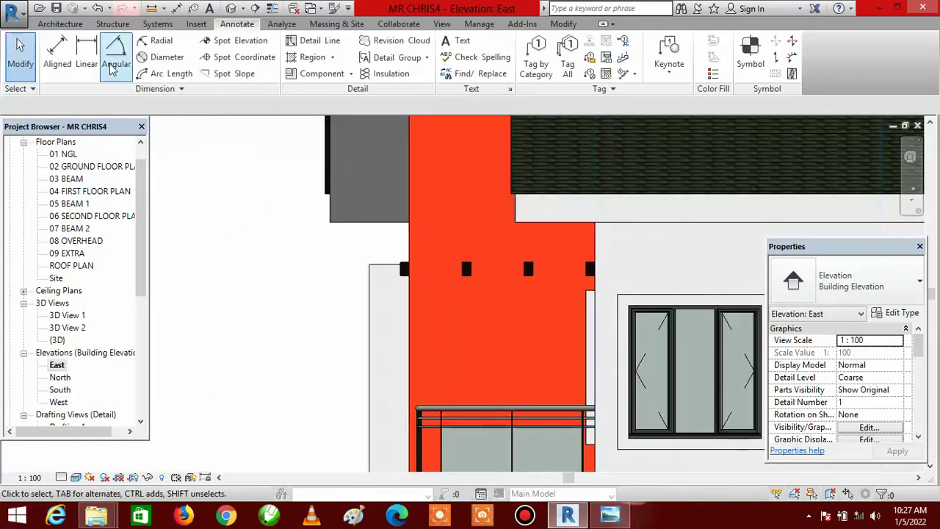
{"action": "left_click", "coordinate": [61, 24]}
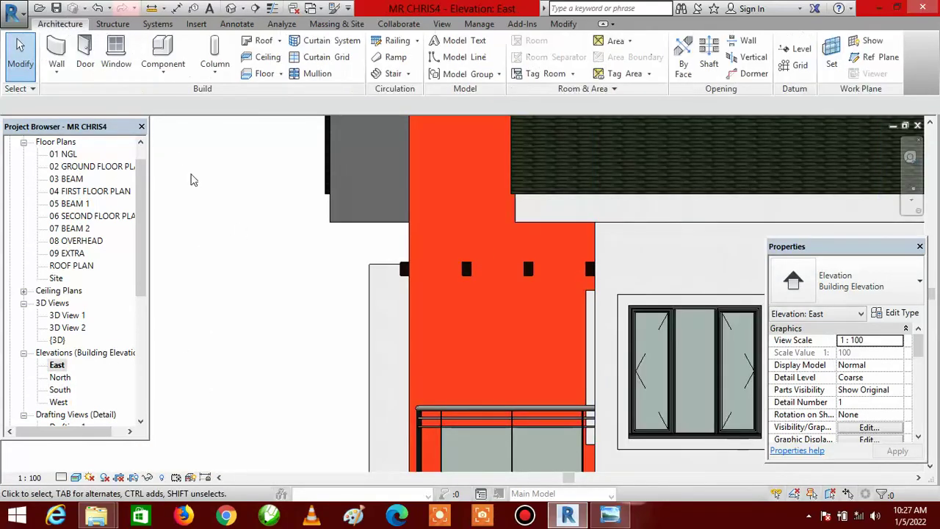
{"action": "left_click", "coordinate": [163, 73]}
{"action": "left_click", "coordinate": [190, 129]}
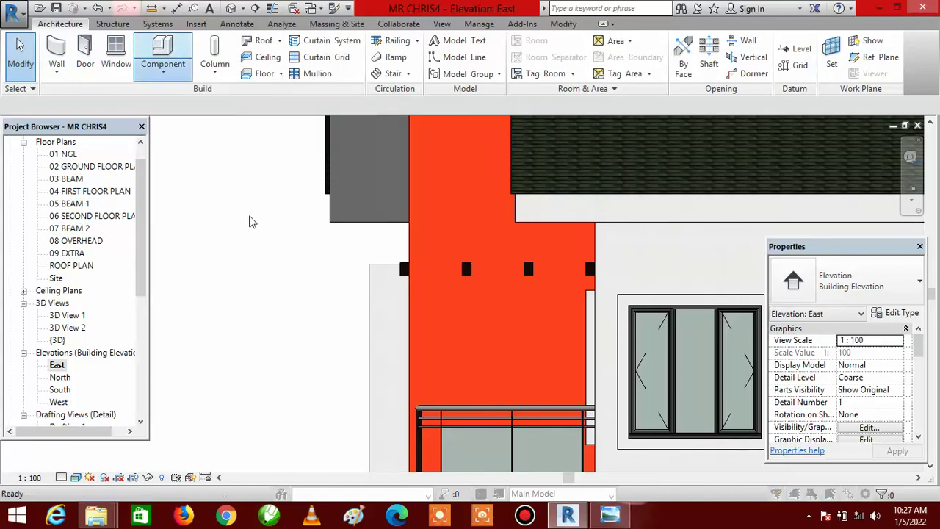
{"action": "left_click", "coordinate": [485, 409]}
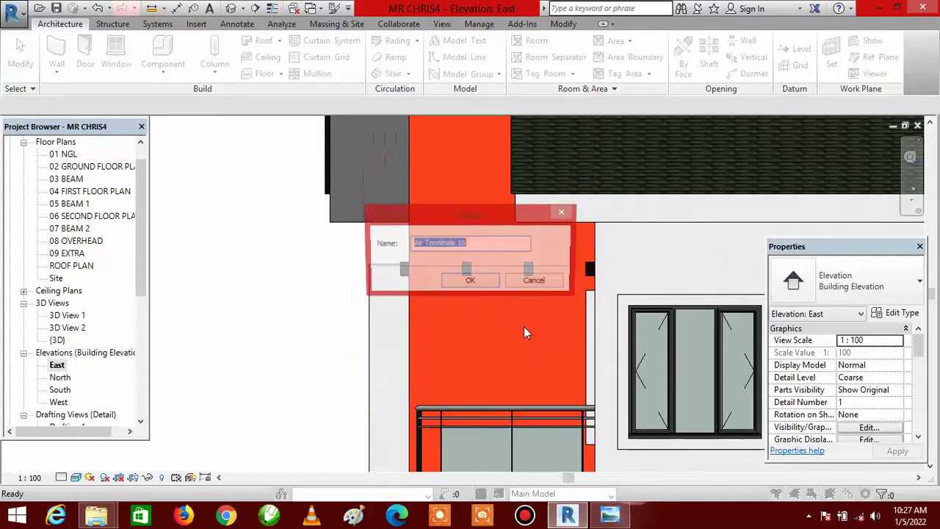
{"action": "left_click", "coordinate": [470, 282]}
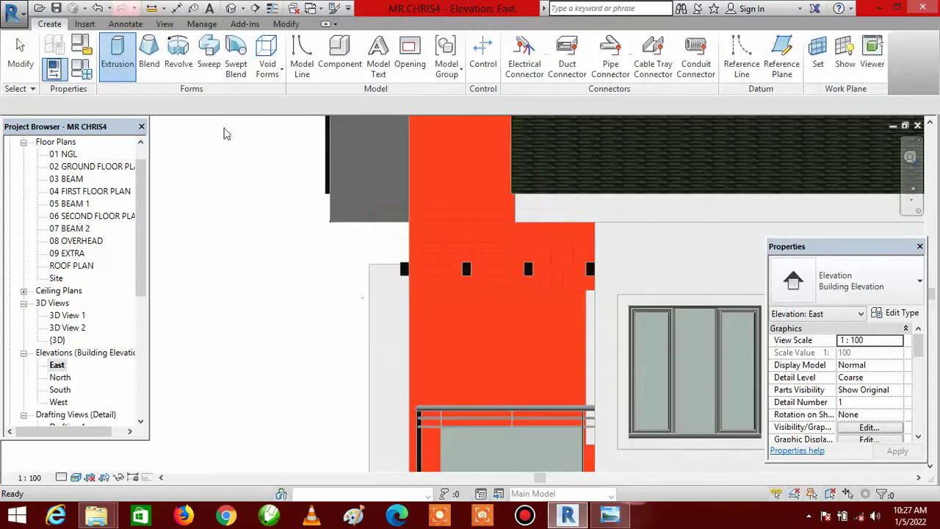
Begin an extrusion and pick the face of the red balcony wall as its work plane.
{"action": "left_click", "coordinate": [118, 53]}
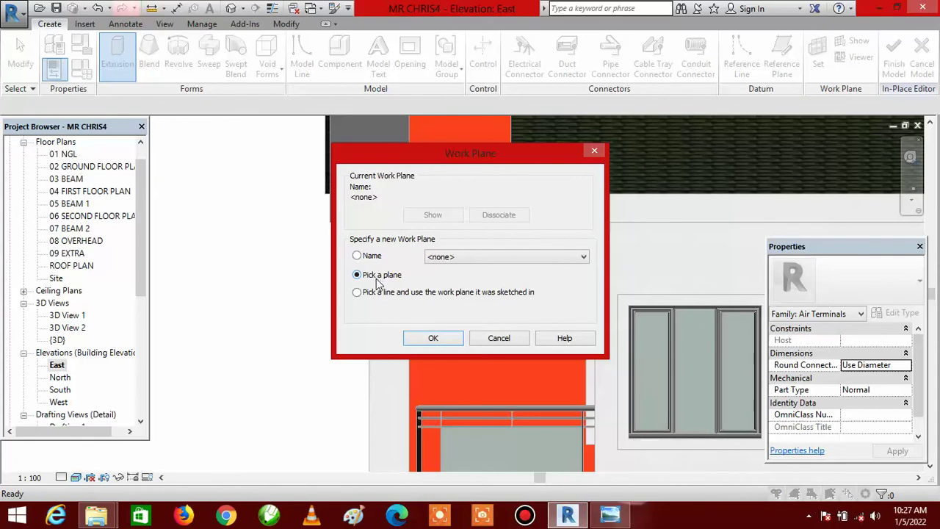
{"action": "left_click", "coordinate": [434, 338]}
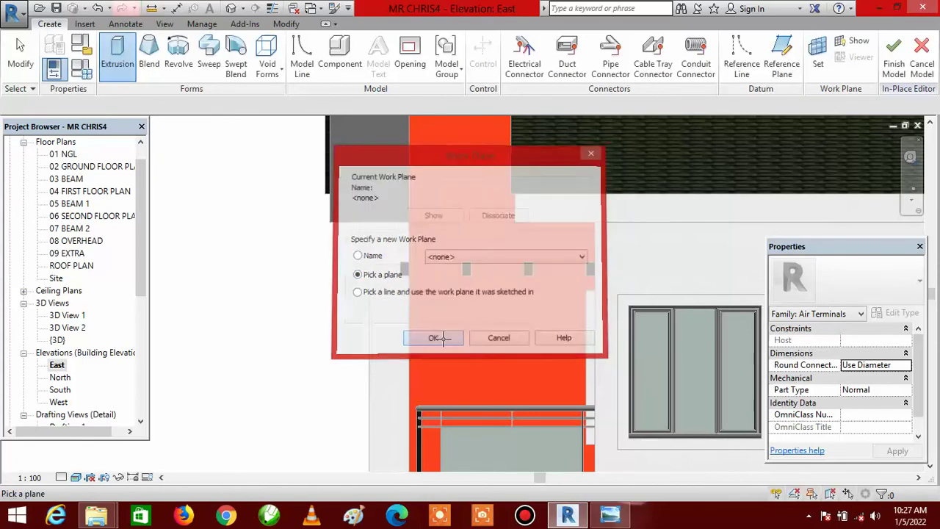
{"action": "scroll", "coordinate": [474, 270], "scroll_direction": "down", "scroll_amount": 2}
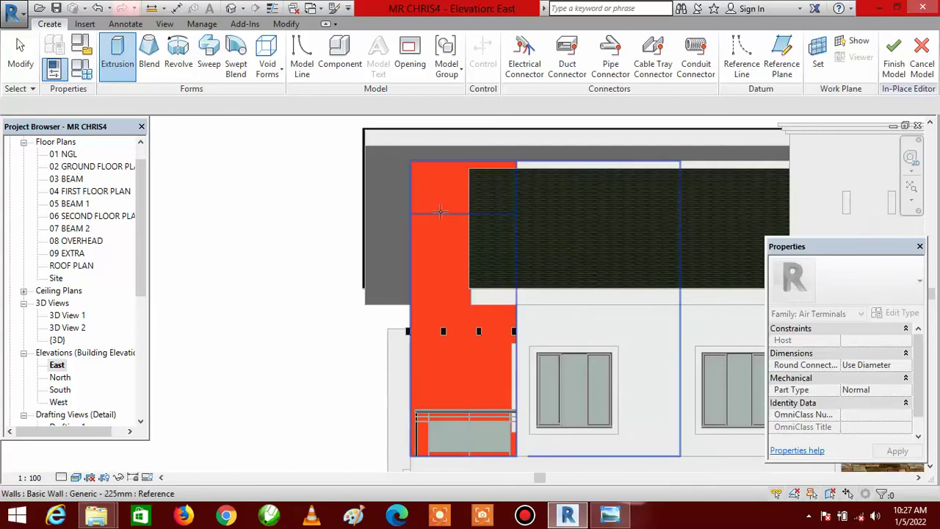
{"action": "left_click", "coordinate": [440, 212]}
Sketch a horizontal line along the beam tops, from the outermost beam's upper outer corner to the red wall's far edge.
{"action": "scroll", "coordinate": [455, 323], "scroll_direction": "up", "scroll_amount": 5}
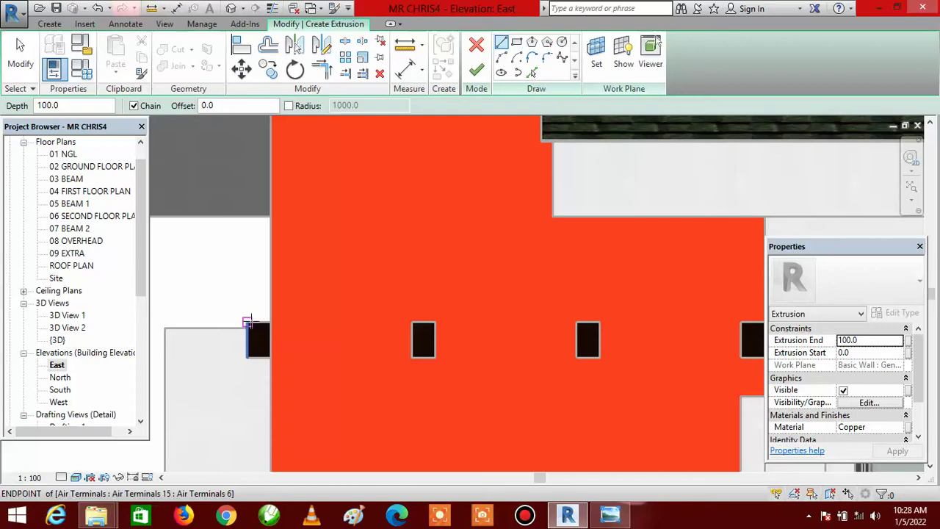
{"action": "left_click", "coordinate": [247, 323]}
{"action": "scroll", "coordinate": [243, 325], "scroll_direction": "down", "scroll_amount": 2}
{"action": "left_click", "coordinate": [540, 323]}
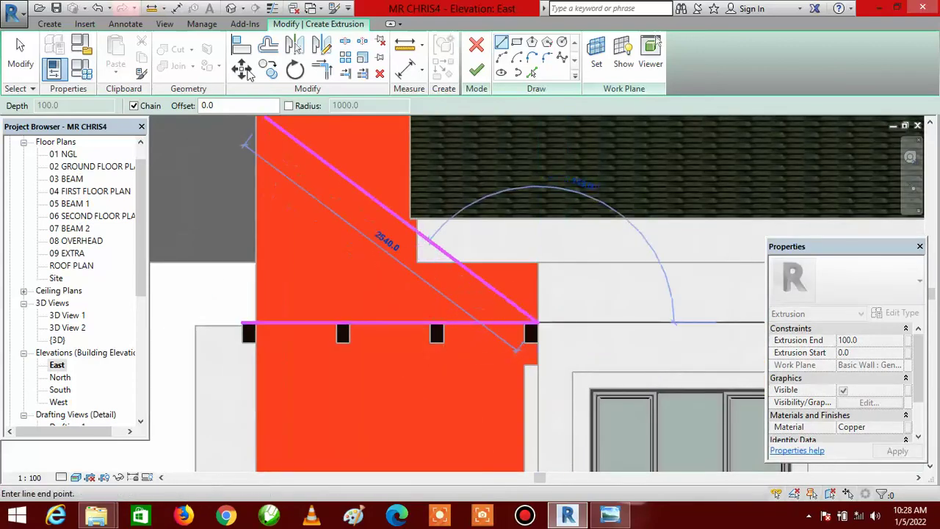
Offset a copy of the horizontal sketch line 150 upward.
{"action": "left_click", "coordinate": [268, 46]}
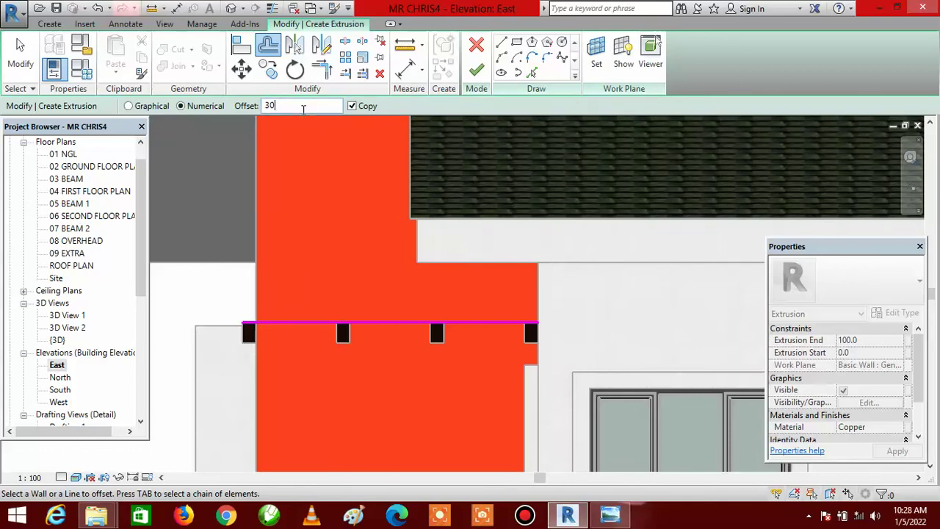
{"action": "type", "text": "150"}
{"action": "key", "text": "Return"}
{"action": "left_click", "coordinate": [402, 322]}
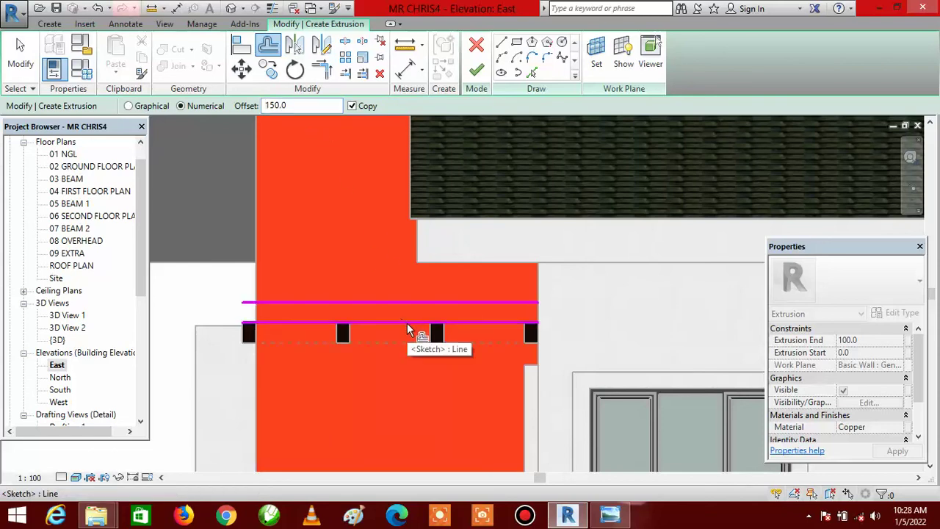
Close the wall-side end of the two horizontal lines with a vertical sketch line.
{"action": "left_click", "coordinate": [502, 43]}
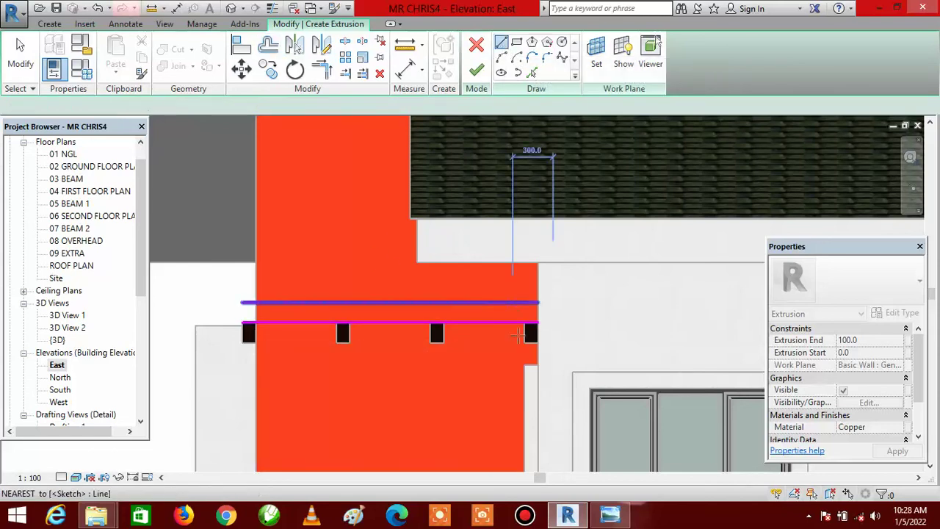
{"action": "scroll", "coordinate": [539, 343], "scroll_direction": "up", "scroll_amount": 4}
{"action": "scroll", "coordinate": [544, 316], "scroll_direction": "up", "scroll_amount": 1}
{"action": "left_click", "coordinate": [538, 280]}
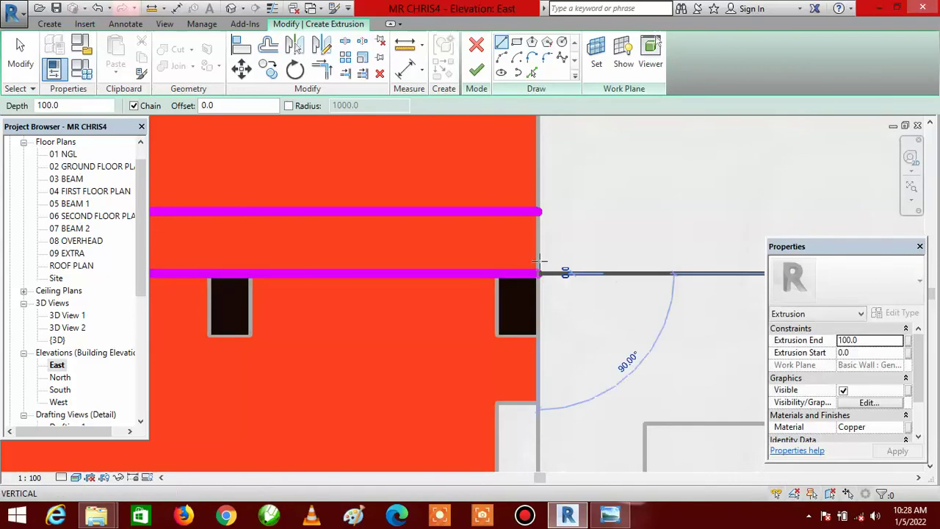
{"action": "left_click", "coordinate": [540, 211]}
{"action": "key", "text": "Escape"}
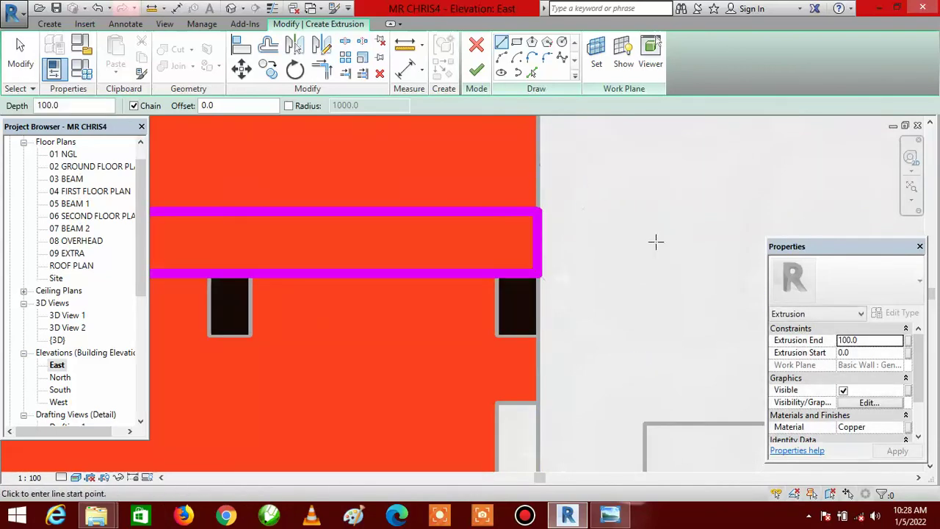
Sketch a vertical line between the outer ends of the horizontal lines, offset 450 outward beyond the outermost beam.
{"action": "scroll", "coordinate": [654, 243], "scroll_direction": "down", "scroll_amount": 5}
{"action": "scroll", "coordinate": [546, 259], "scroll_direction": "up", "scroll_amount": 4}
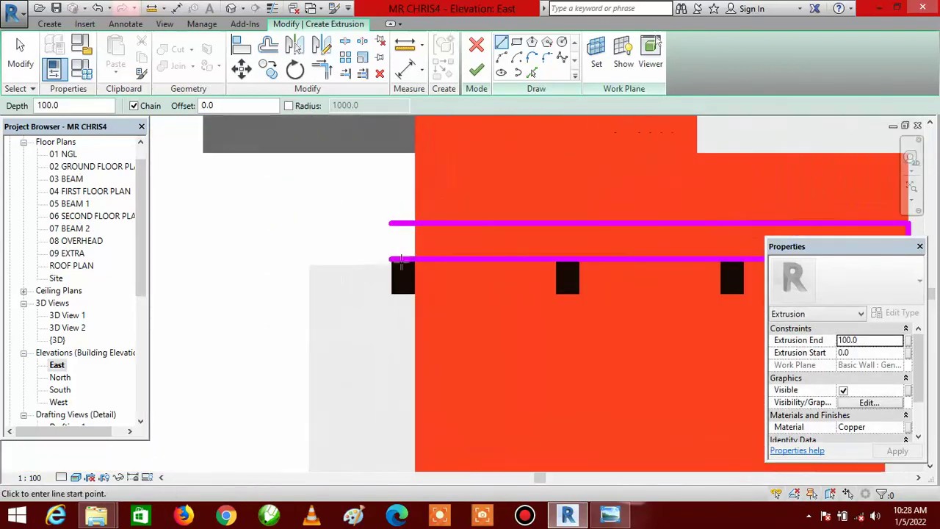
{"action": "scroll", "coordinate": [393, 253], "scroll_direction": "up", "scroll_amount": 1}
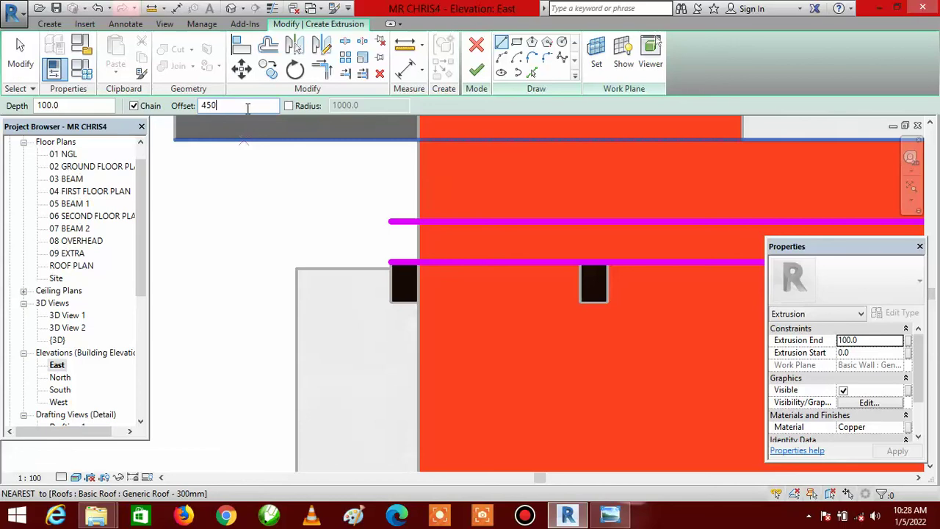
{"action": "key", "text": "Return"}
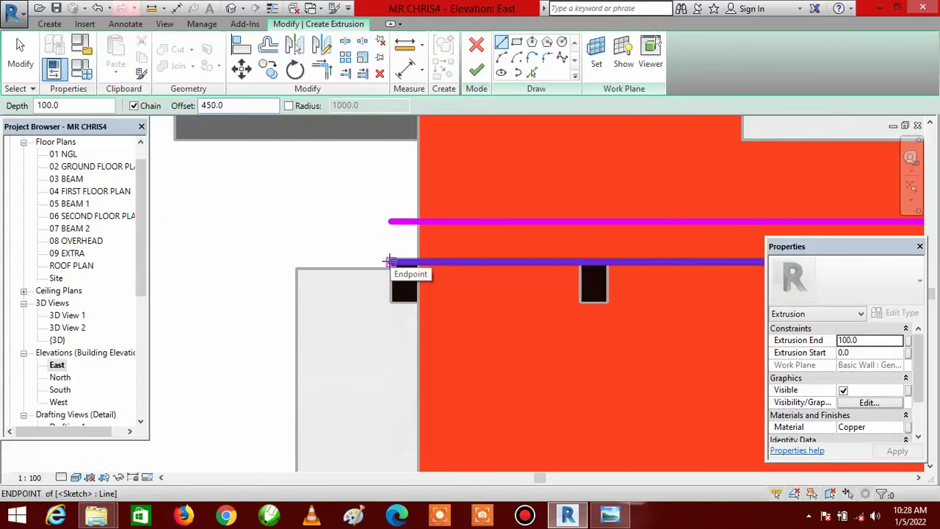
{"action": "left_click", "coordinate": [389, 261]}
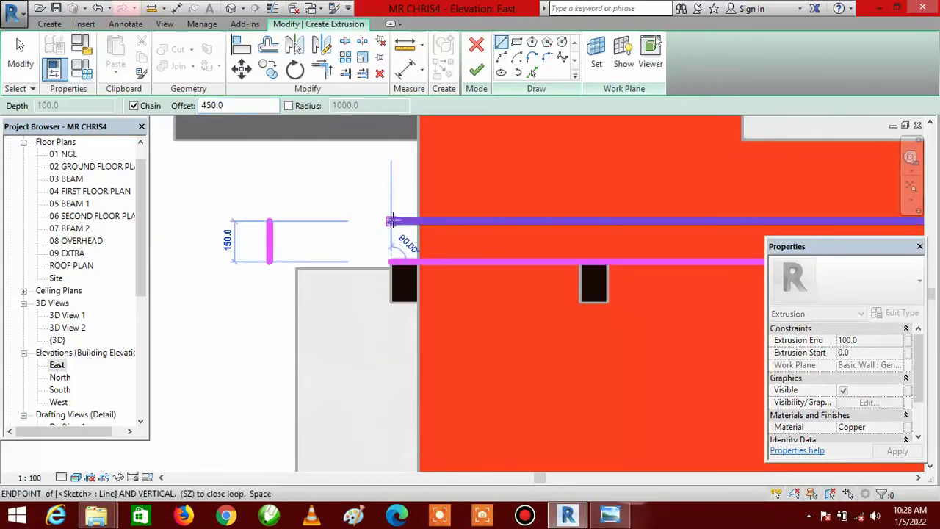
{"action": "left_click", "coordinate": [391, 220]}
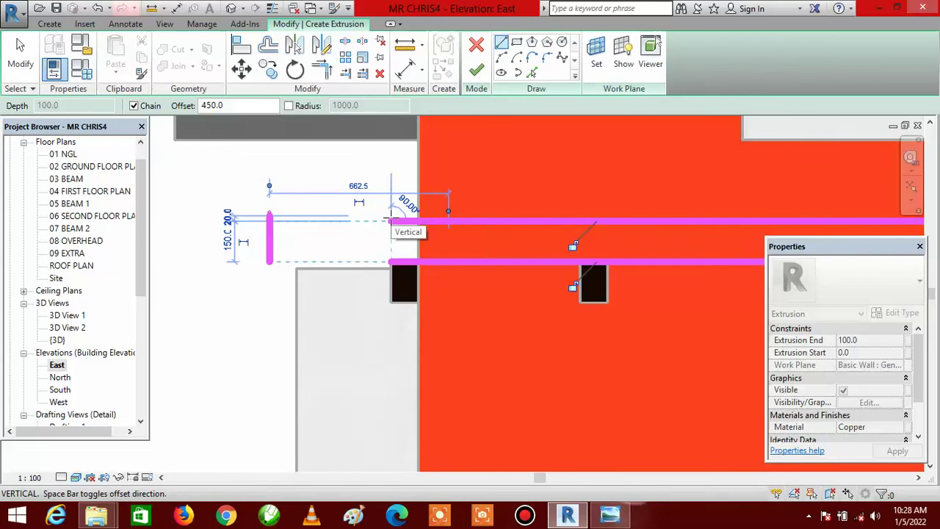
{"action": "key", "text": "Escape"}
{"action": "key", "text": "Escape"}
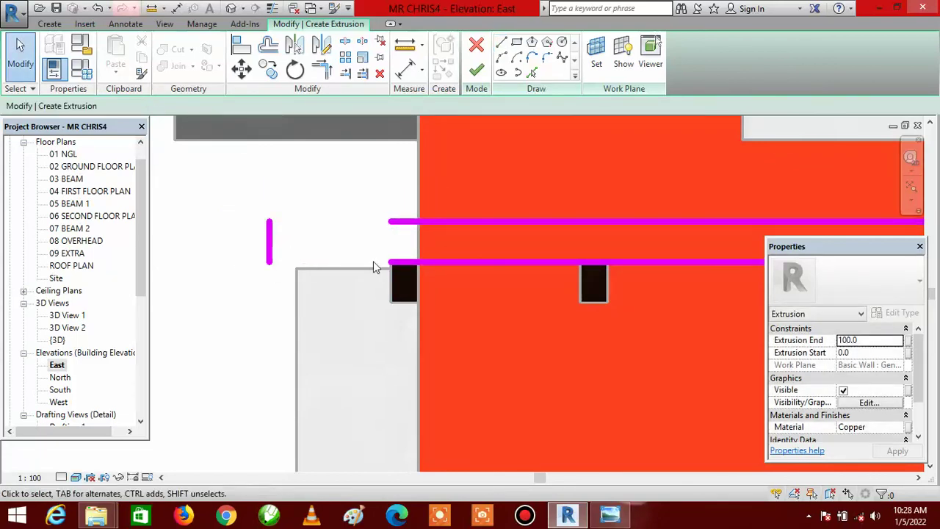
Extend both horizontal lines to corners with the offset vertical line, closing the rectangular profile.
{"action": "left_click", "coordinate": [321, 70]}
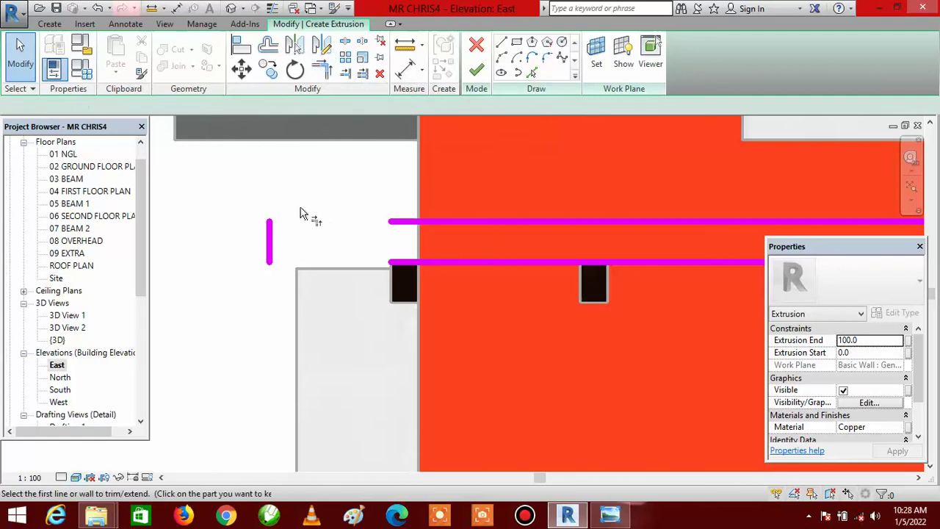
{"action": "left_click", "coordinate": [270, 242]}
{"action": "left_click", "coordinate": [412, 223]}
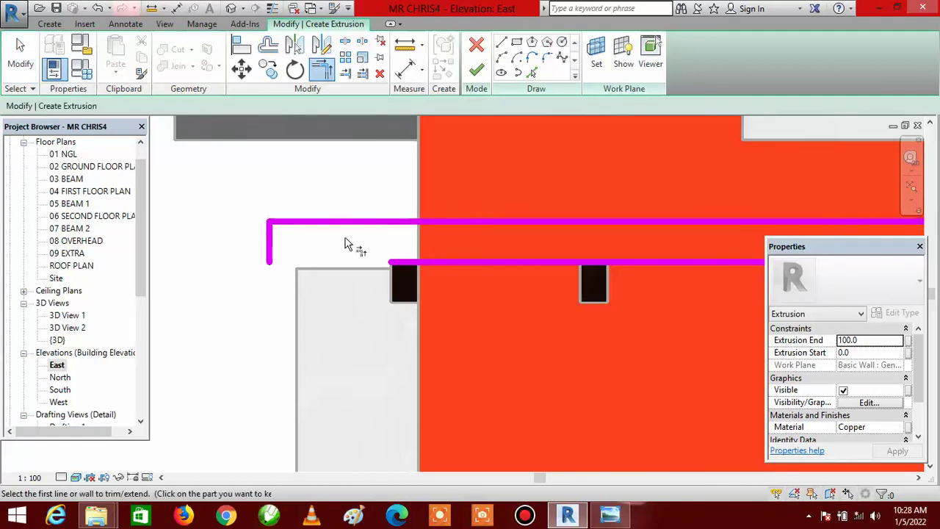
{"action": "left_click", "coordinate": [269, 237]}
{"action": "left_click", "coordinate": [414, 262]}
{"action": "scroll", "coordinate": [375, 265], "scroll_direction": "down", "scroll_amount": 4}
{"action": "scroll", "coordinate": [418, 252], "scroll_direction": "up", "scroll_amount": 3}
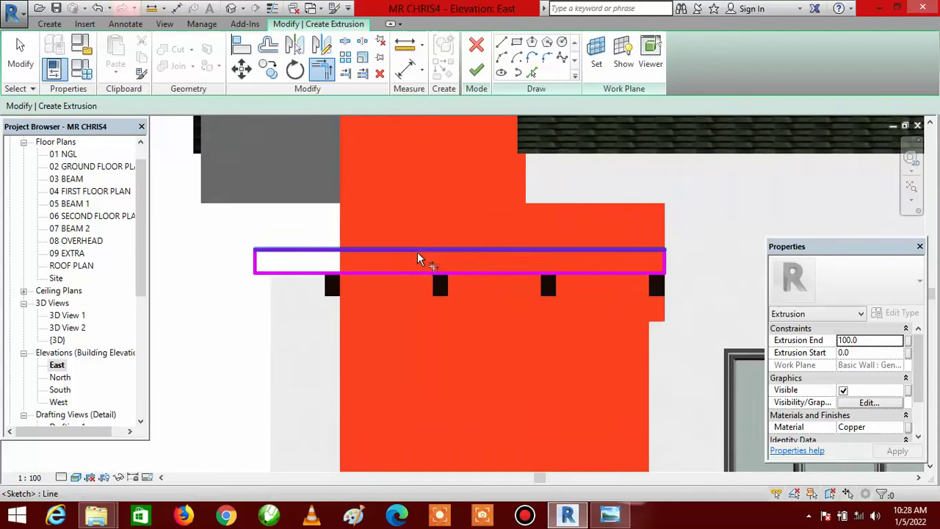
Offset a copy of the outer end line 300 inward and draw a diagonal from the upper outer corner to the copy's lower end.
{"action": "scroll", "coordinate": [262, 262], "scroll_direction": "up", "scroll_amount": 2}
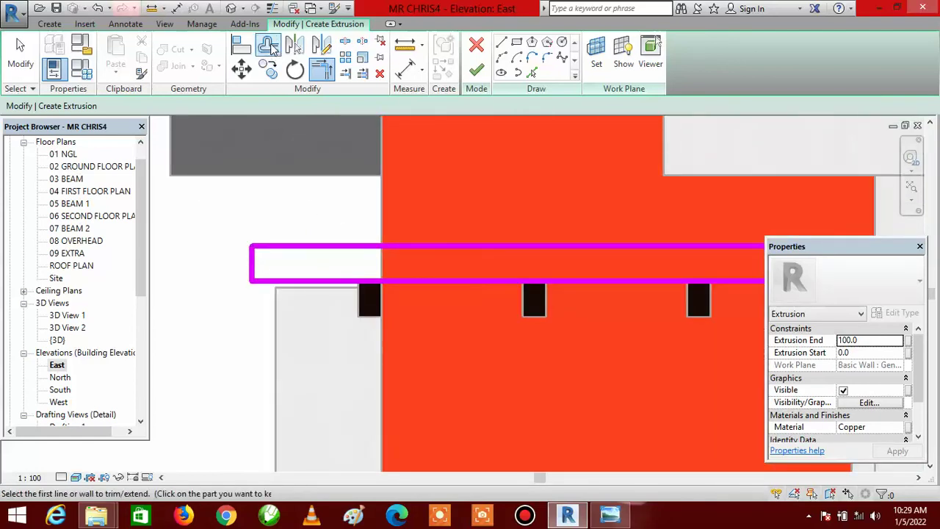
{"action": "left_click", "coordinate": [270, 50]}
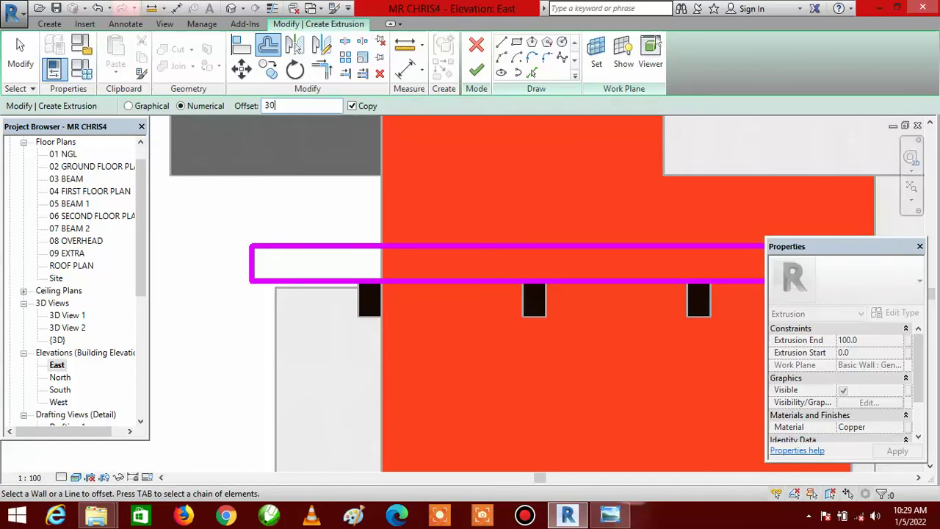
{"action": "left_click", "coordinate": [253, 270]}
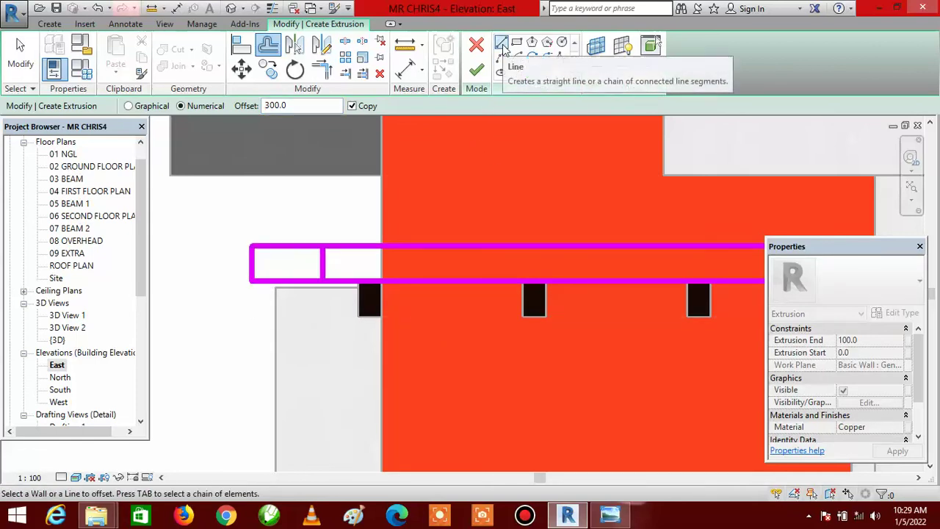
{"action": "left_click", "coordinate": [502, 45]}
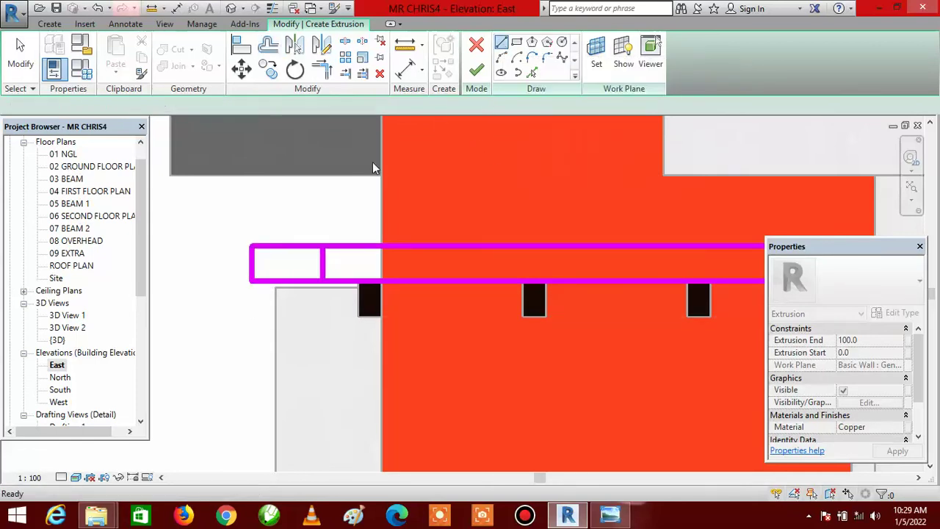
{"action": "left_click", "coordinate": [251, 246]}
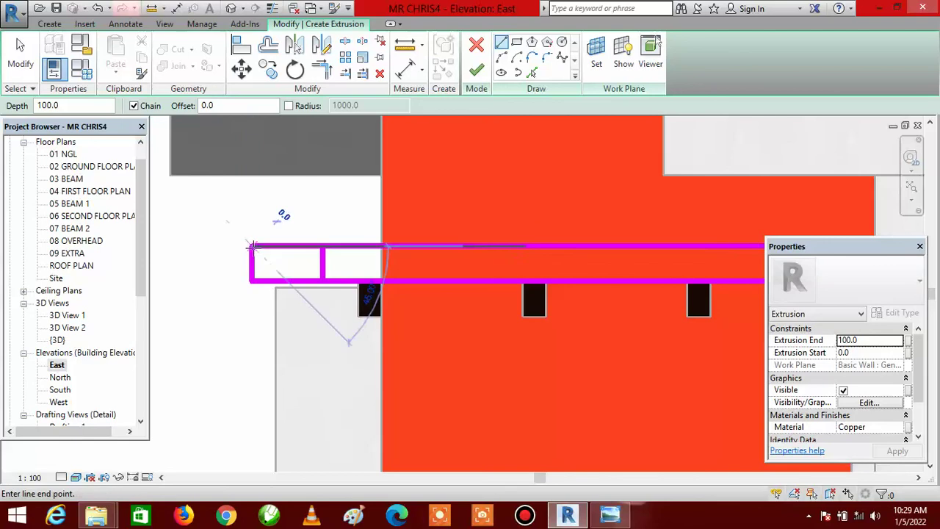
{"action": "left_click", "coordinate": [321, 280]}
{"action": "left_click", "coordinate": [321, 280]}
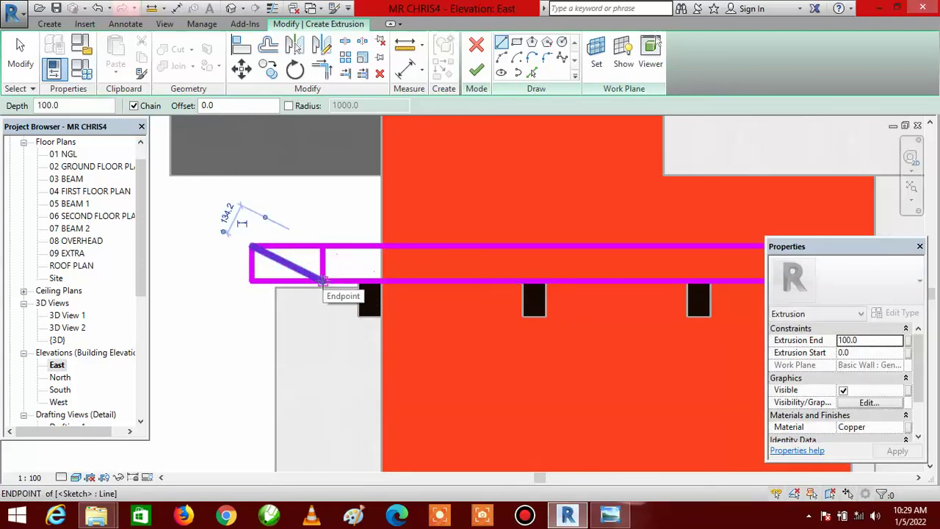
{"action": "key", "text": "Escape"}
{"action": "key", "text": "Escape"}
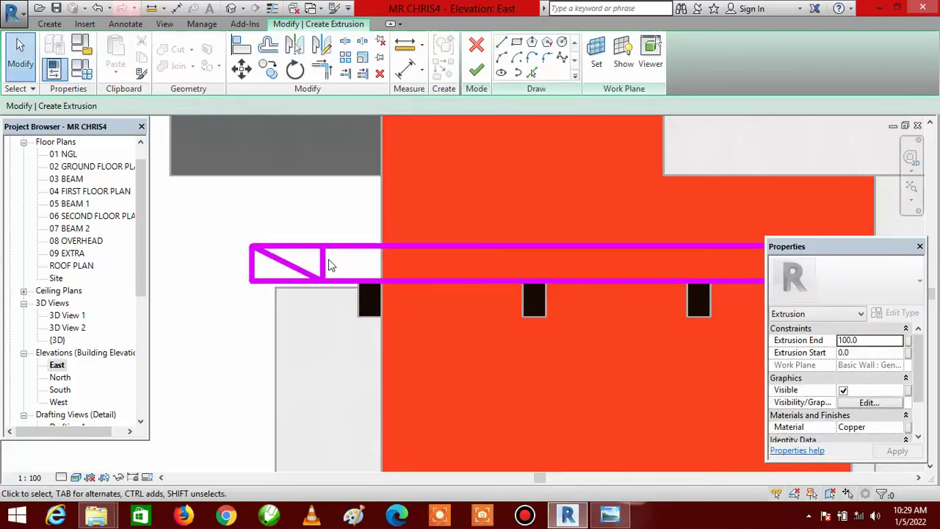
Delete the two vertical lines at the profile's outer end, keeping the diagonal.
{"action": "left_click", "coordinate": [323, 268]}
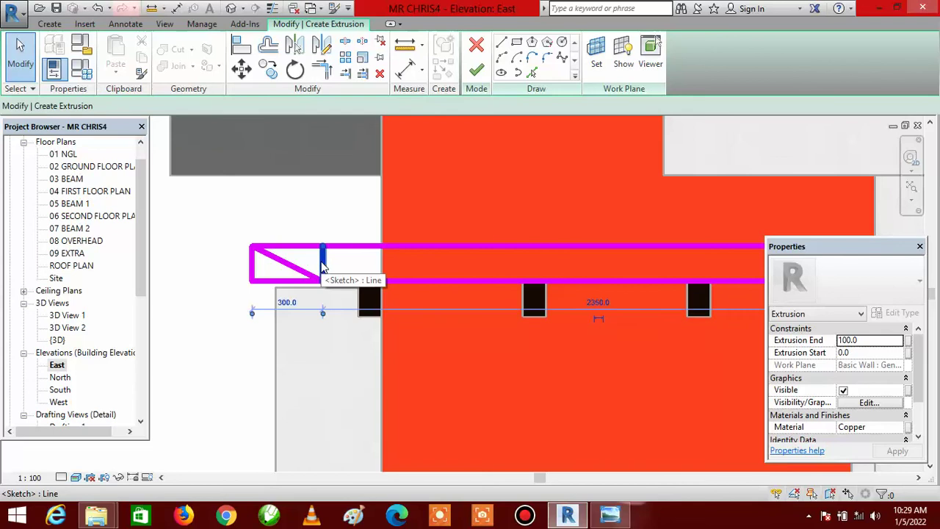
{"action": "left_click_drag", "start_coordinate": [324, 268], "coordinate": [272, 266]}
{"action": "left_click", "coordinate": [254, 265]}
{"action": "key", "text": "Delete"}
Trim the lower horizontal line to a corner with the diagonal, leaving a closed profile with a slanted outer end.
{"action": "left_click", "coordinate": [321, 69]}
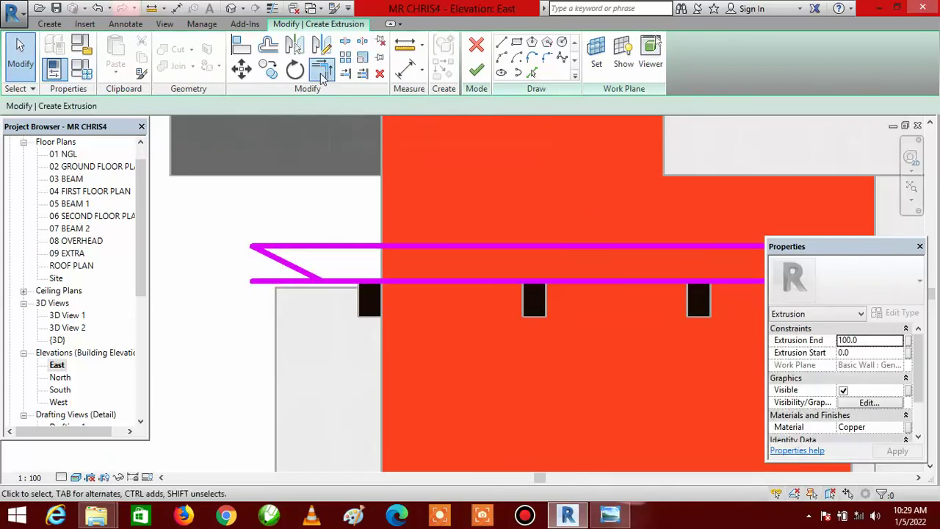
{"action": "left_click", "coordinate": [289, 265]}
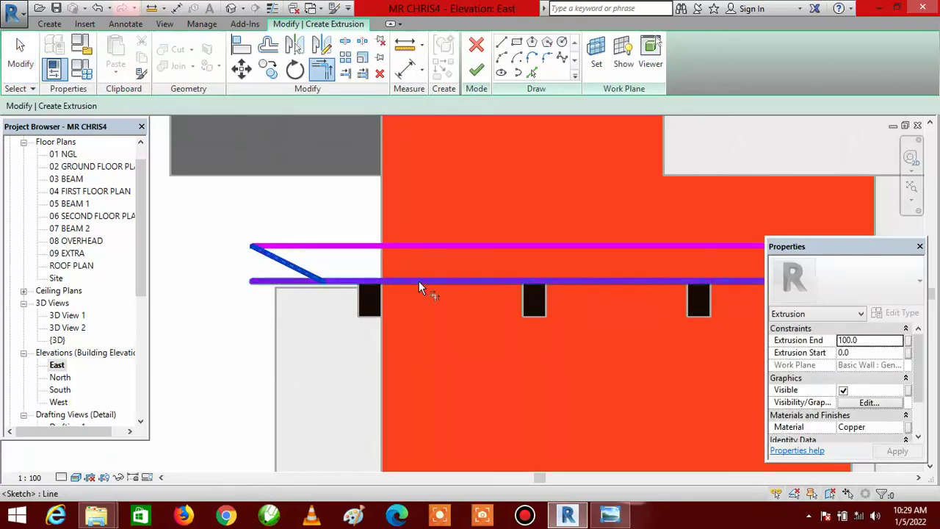
{"action": "left_click", "coordinate": [419, 282]}
{"action": "scroll", "coordinate": [353, 270], "scroll_direction": "down", "scroll_amount": 3}
{"action": "scroll", "coordinate": [368, 270], "scroll_direction": "up", "scroll_amount": 5}
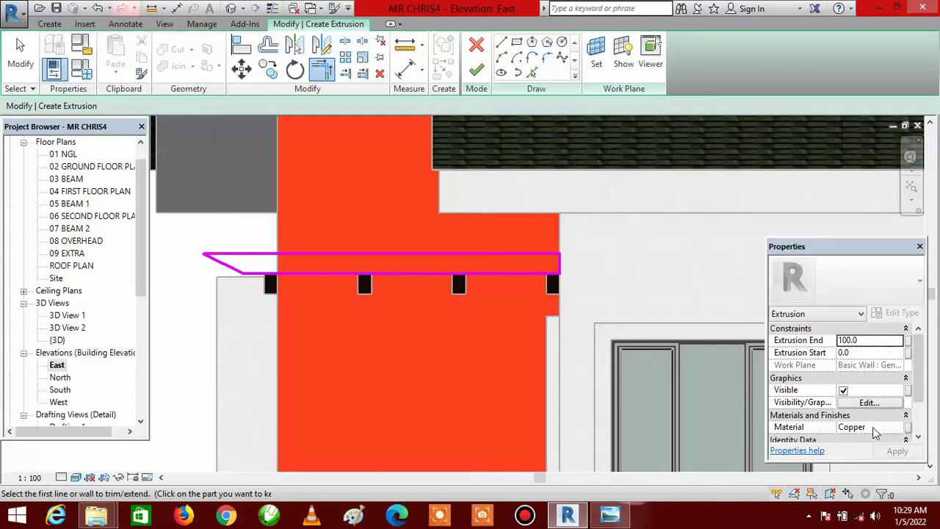
Search the project materials for "metal" and assign 11 Aluminum to the cross member extrusion.
{"action": "left_click", "coordinate": [902, 431]}
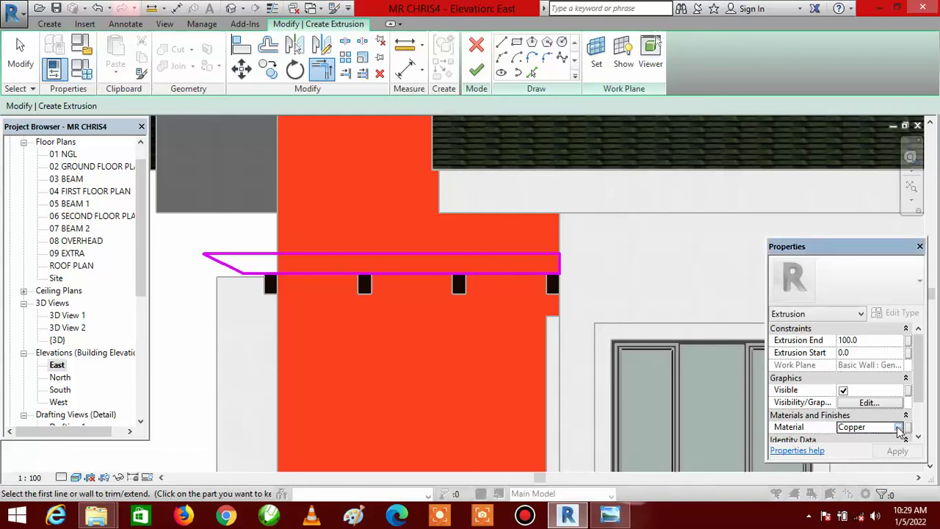
{"action": "left_click", "coordinate": [908, 428]}
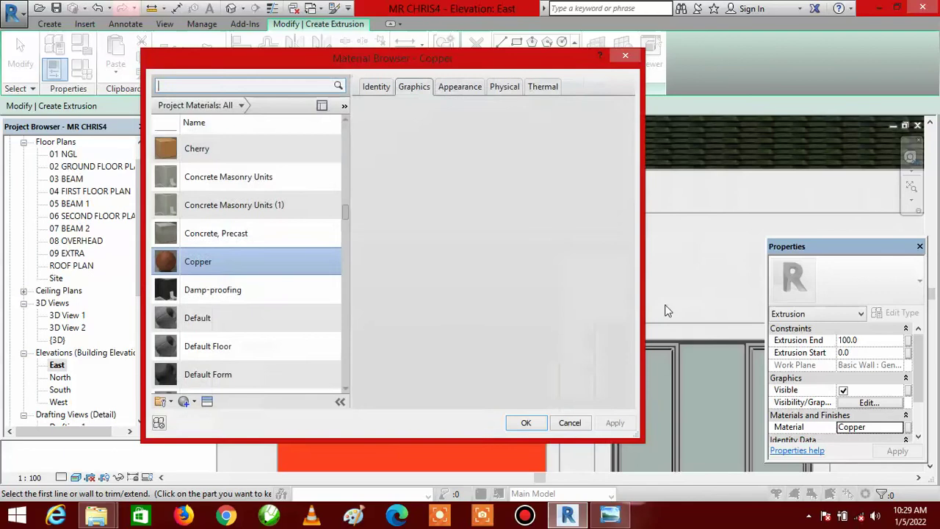
{"action": "left_click", "coordinate": [259, 85]}
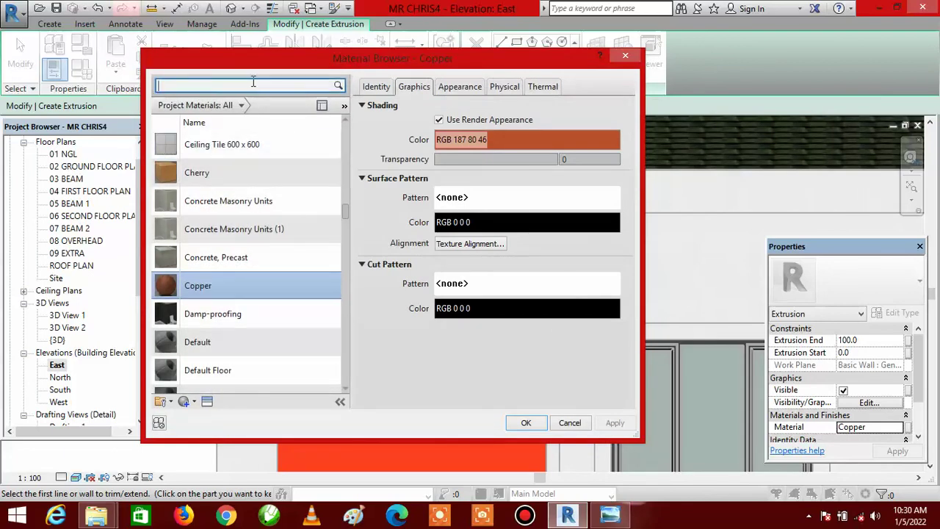
{"action": "type", "text": "metal"}
{"action": "left_click", "coordinate": [222, 190]}
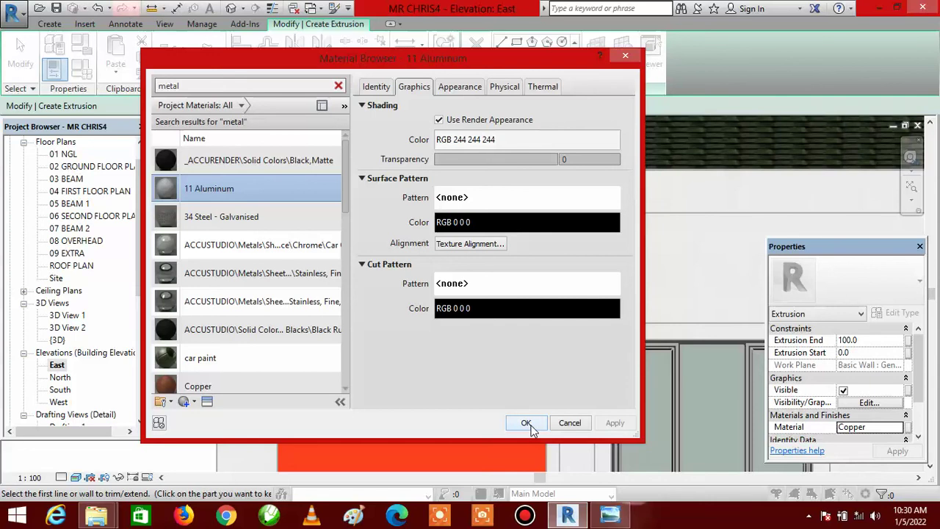
{"action": "left_click", "coordinate": [526, 424]}
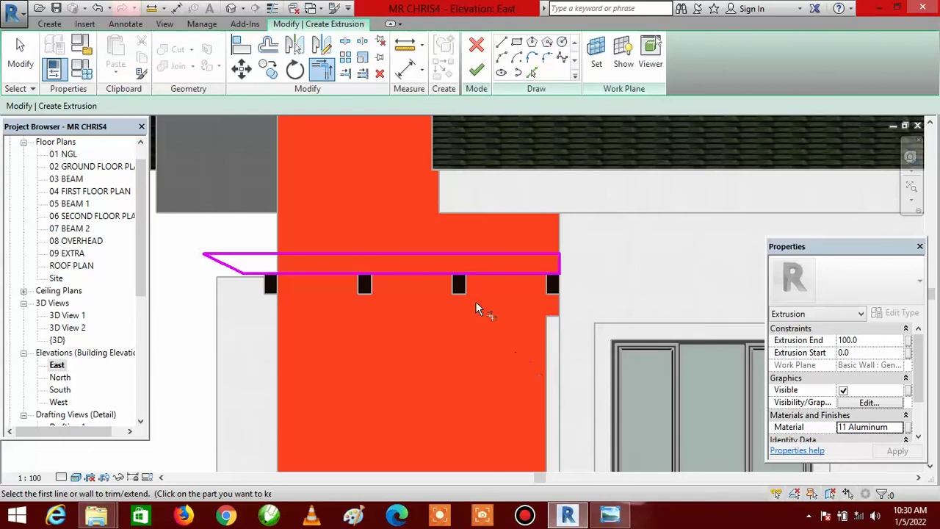
Finish the extrusion and the in-place model, and inspect the cross member in the default 3D view.
{"action": "left_click", "coordinate": [477, 72]}
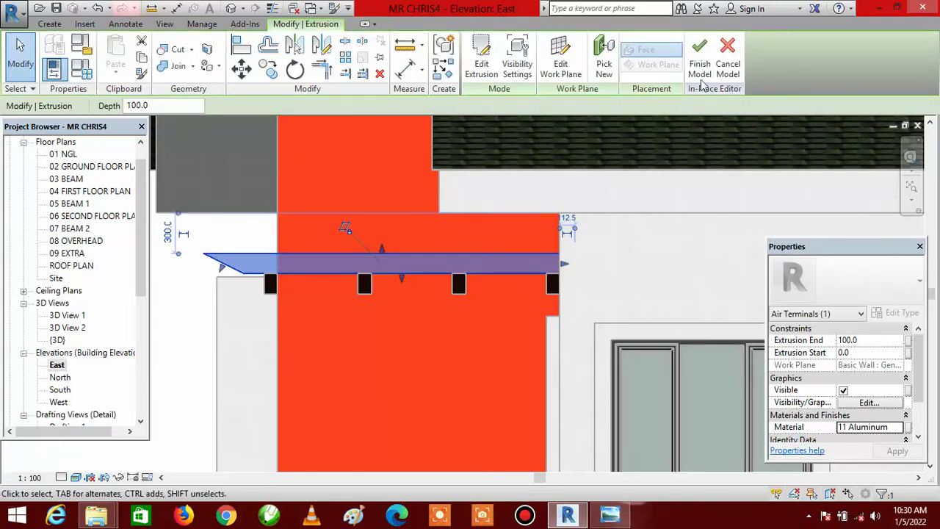
{"action": "left_click", "coordinate": [701, 74]}
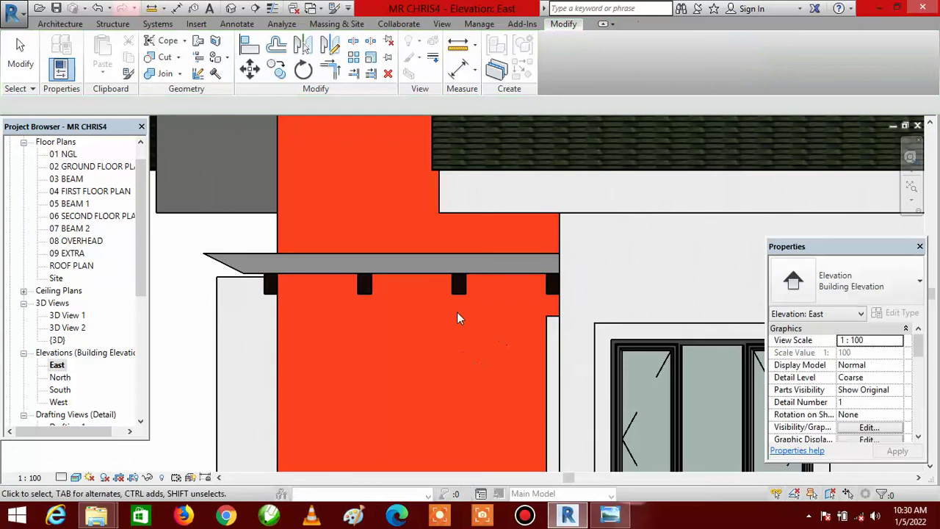
{"action": "scroll", "coordinate": [457, 312], "scroll_direction": "down", "scroll_amount": 2}
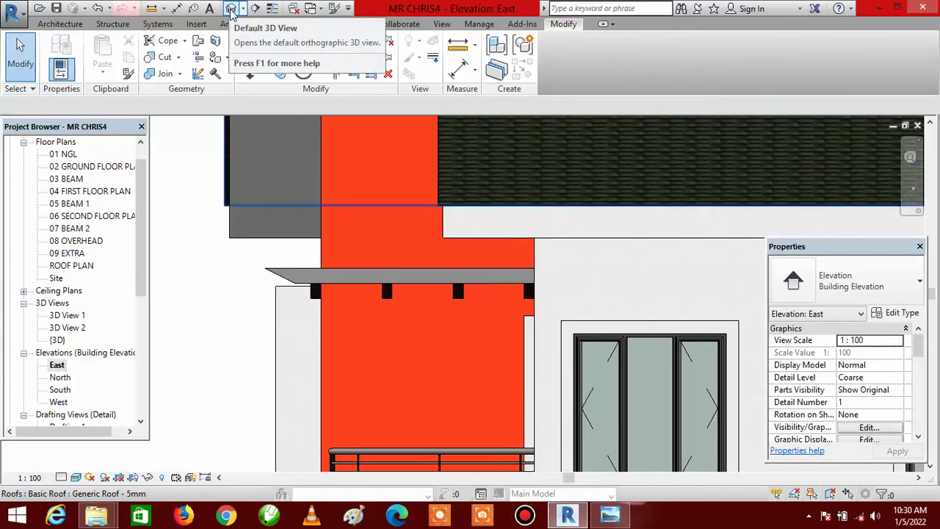
{"action": "left_click", "coordinate": [231, 9]}
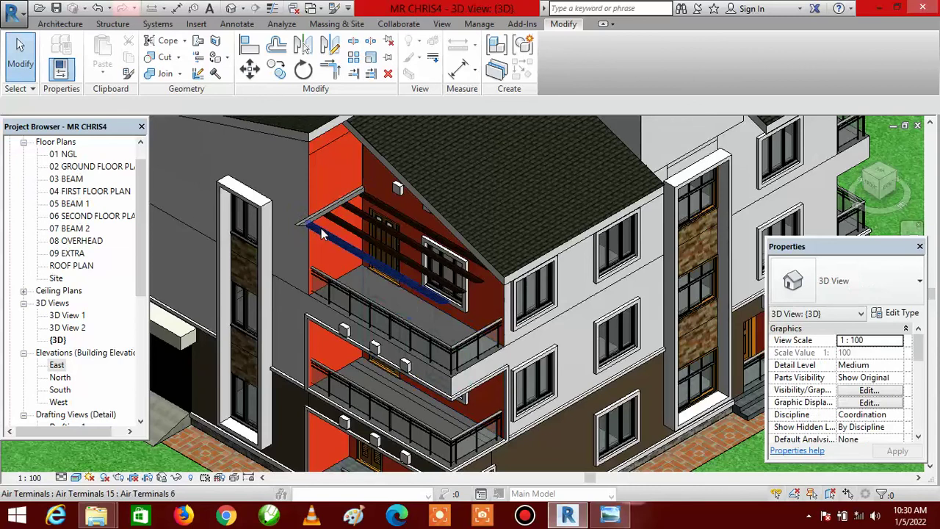
{"action": "scroll", "coordinate": [342, 275], "scroll_direction": "up", "scroll_amount": 5}
{"action": "scroll", "coordinate": [386, 223], "scroll_direction": "down", "scroll_amount": 5}
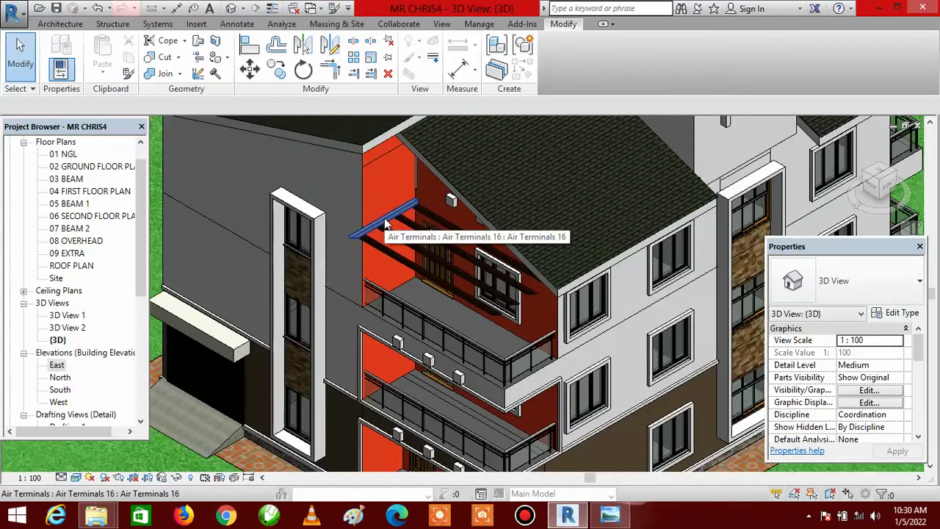
In the South elevation, draw a vertical detail line about 1140 long, offset 600 from the cross member's inner side.
{"action": "double_click", "coordinate": [60, 391]}
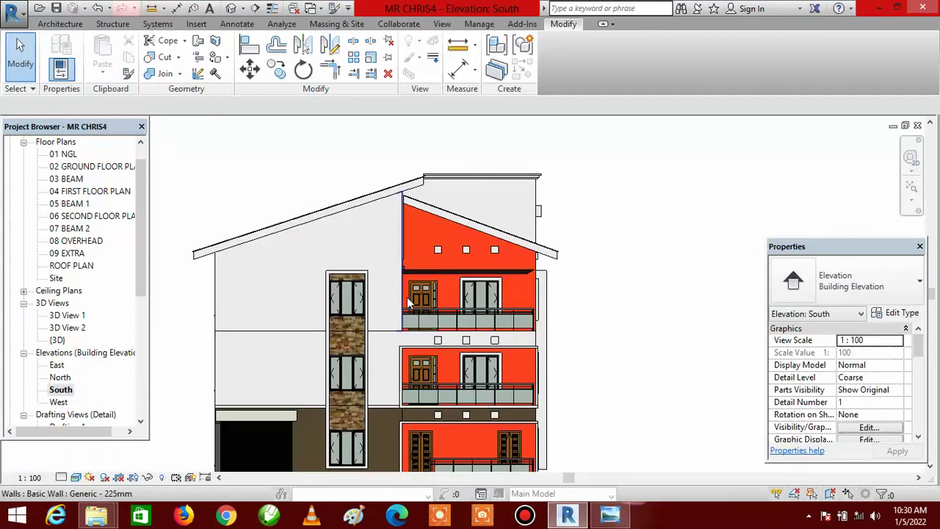
{"action": "scroll", "coordinate": [438, 268], "scroll_direction": "up", "scroll_amount": 7}
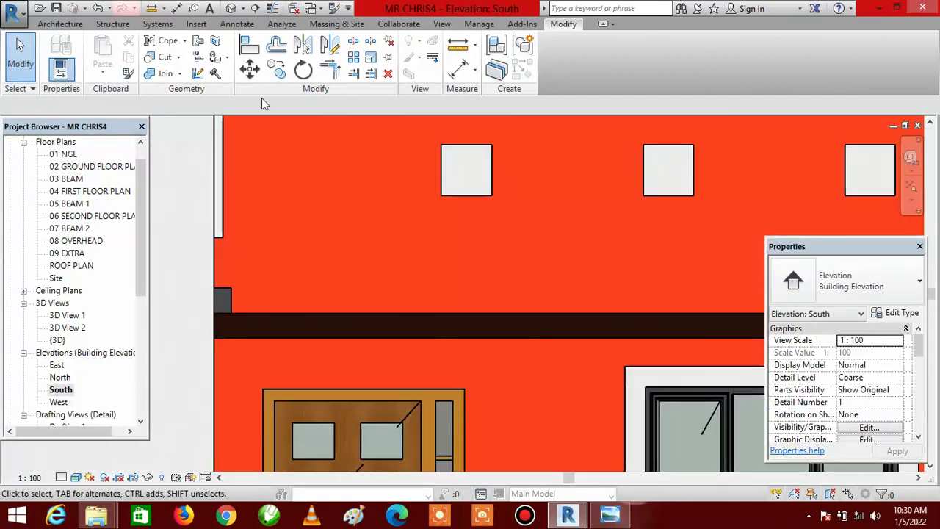
{"action": "left_click", "coordinate": [239, 24]}
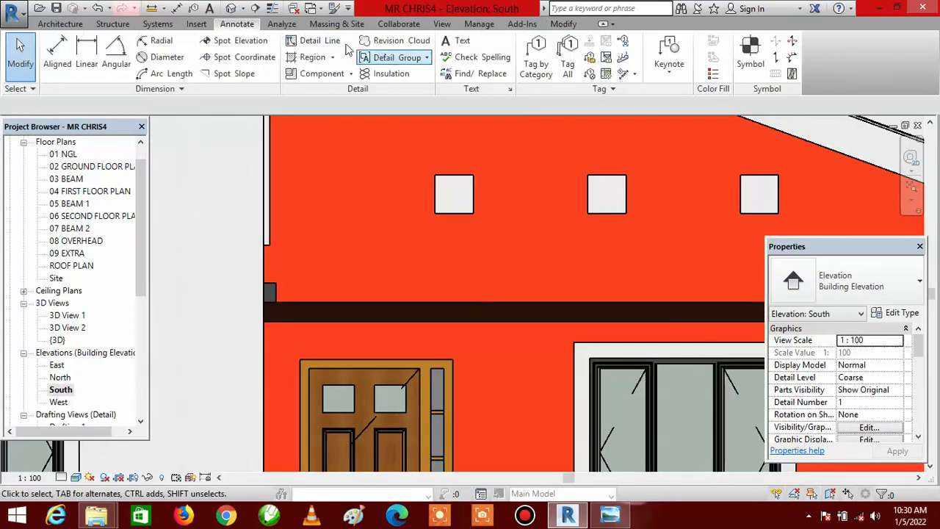
{"action": "left_click", "coordinate": [320, 42]}
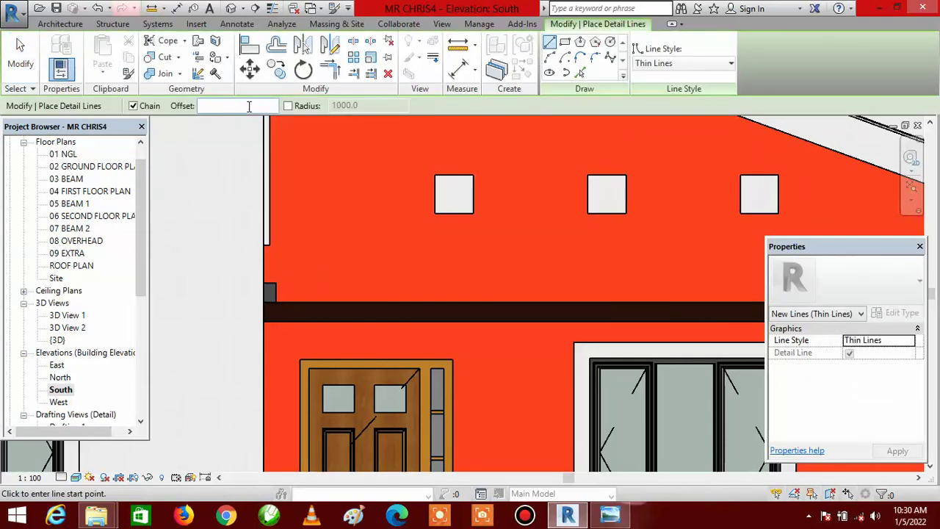
{"action": "type", "text": "60"}
{"action": "left_click", "coordinate": [278, 301]}
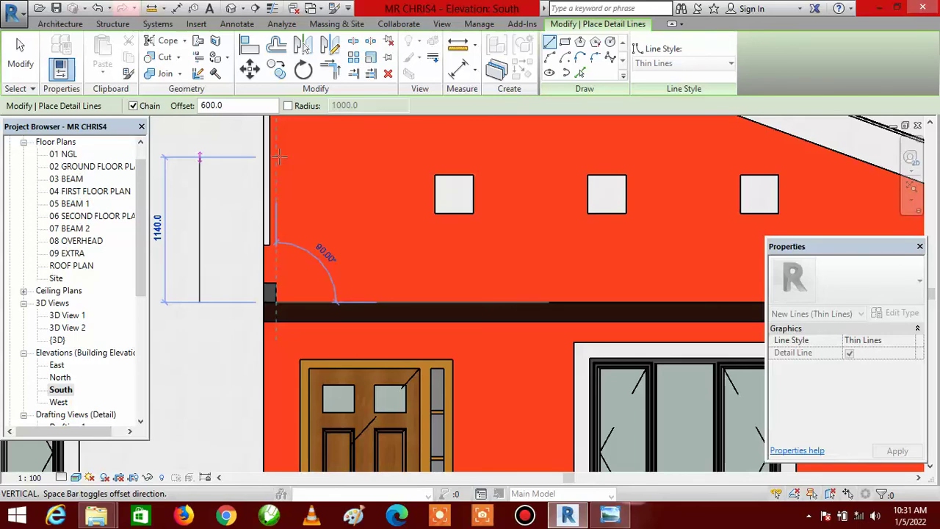
{"action": "key", "text": "space"}
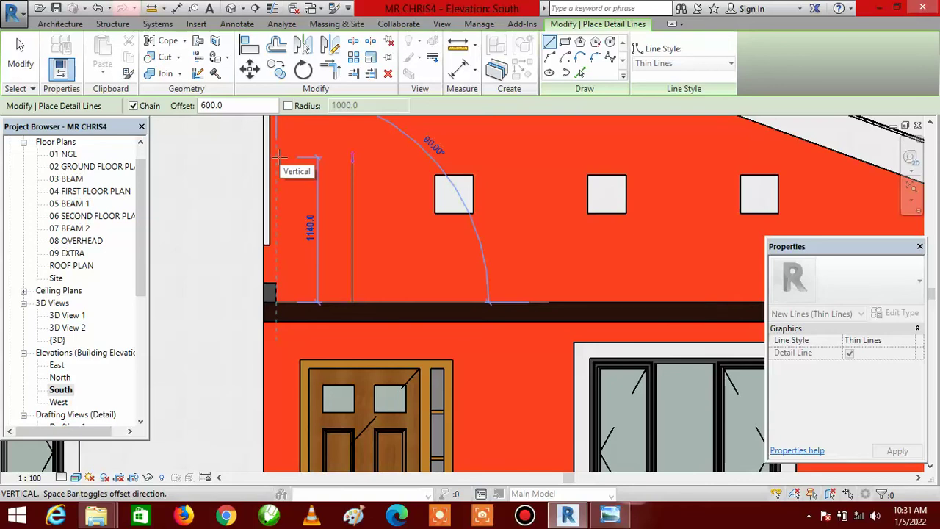
{"action": "left_click", "coordinate": [279, 156]}
{"action": "key", "text": "Escape"}
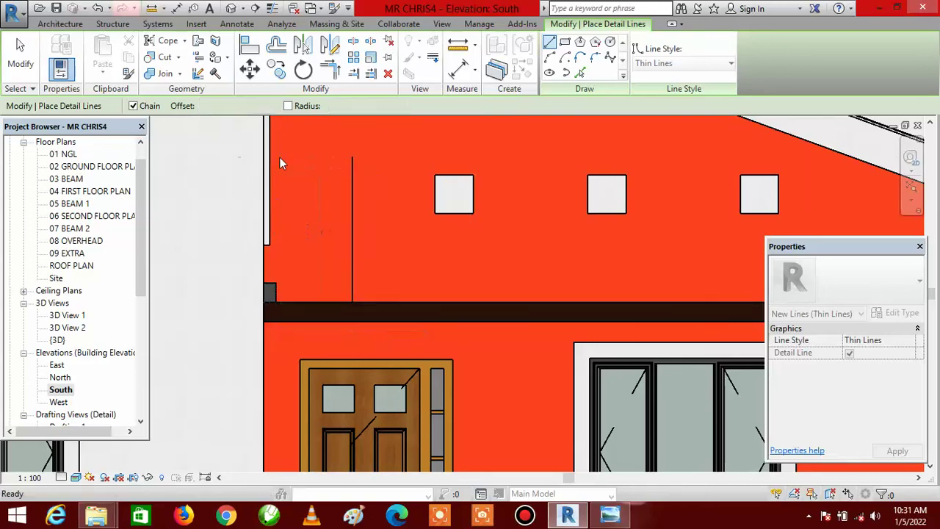
{"action": "key", "text": "Escape"}
Copy the cross member from its lower outer corner to the foot of the detail line, with Constrain turned off.
{"action": "left_click", "coordinate": [270, 289]}
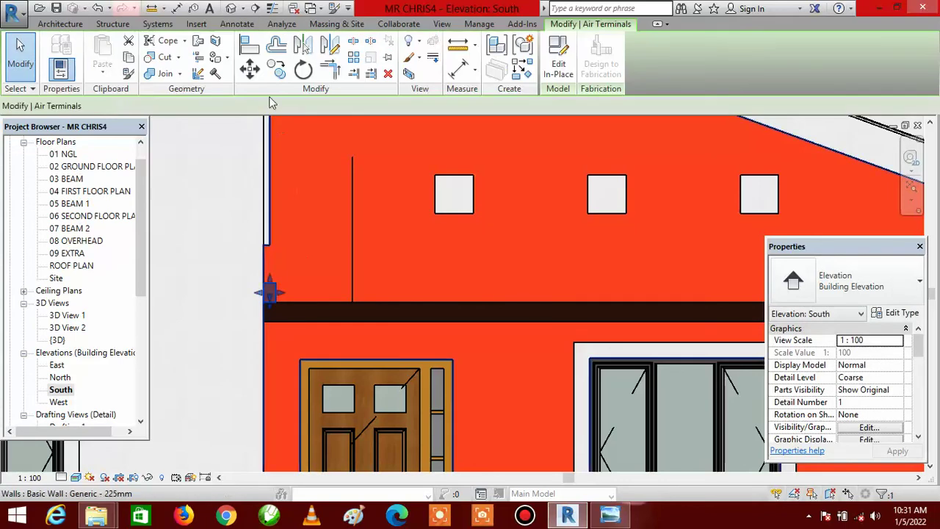
{"action": "left_click", "coordinate": [276, 70]}
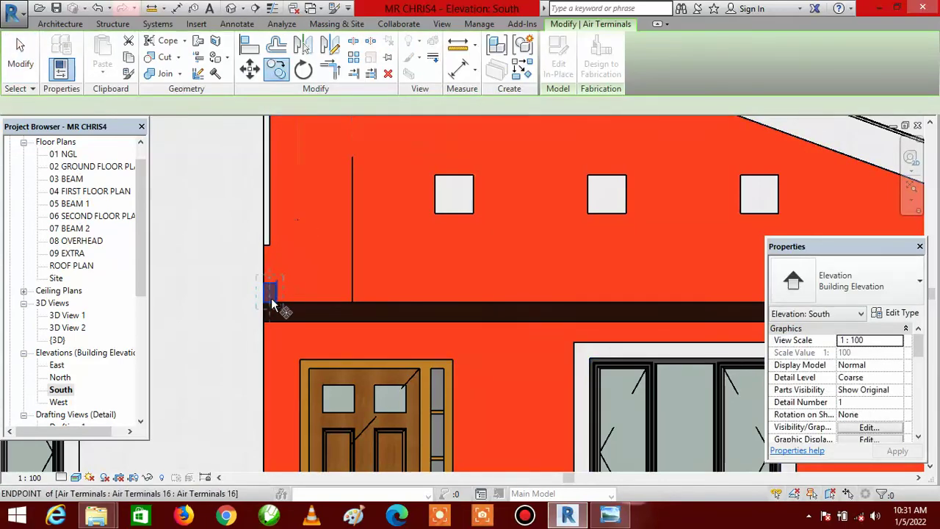
{"action": "scroll", "coordinate": [268, 310], "scroll_direction": "up", "scroll_amount": 4}
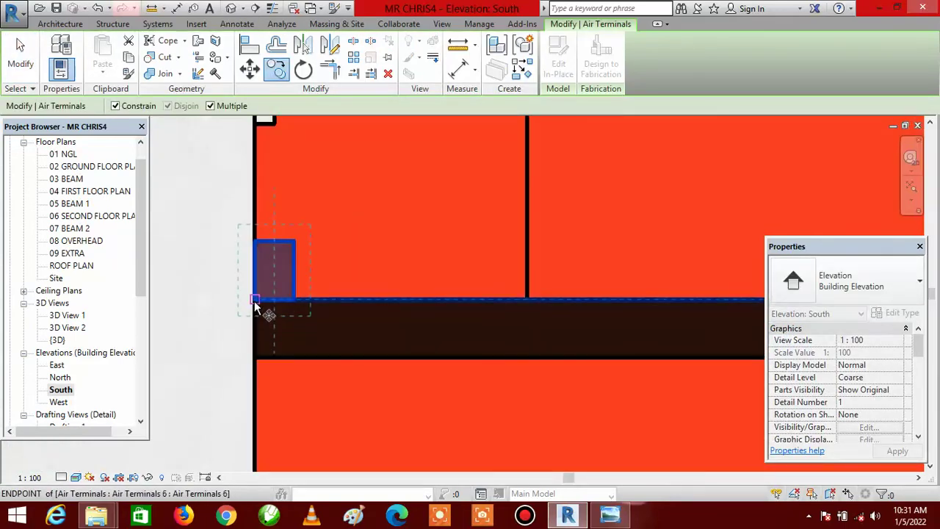
{"action": "left_click", "coordinate": [254, 301]}
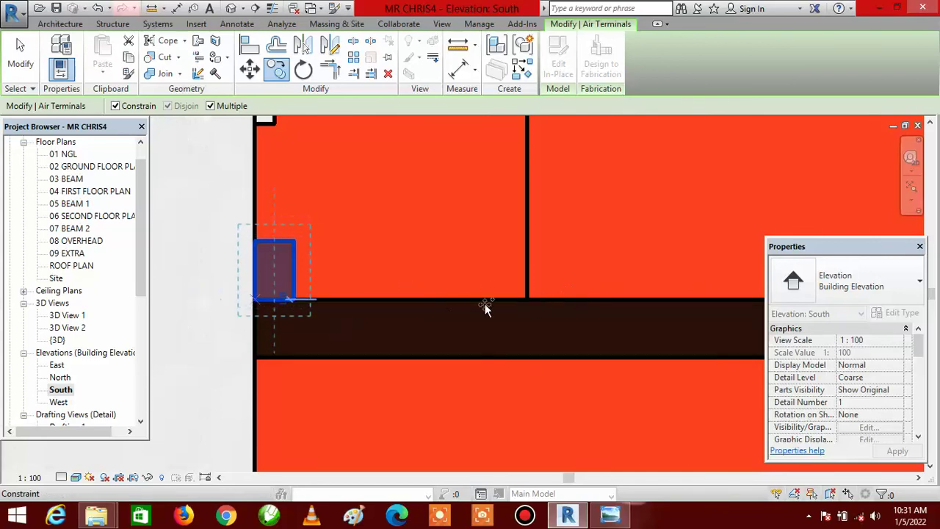
{"action": "left_click", "coordinate": [115, 106]}
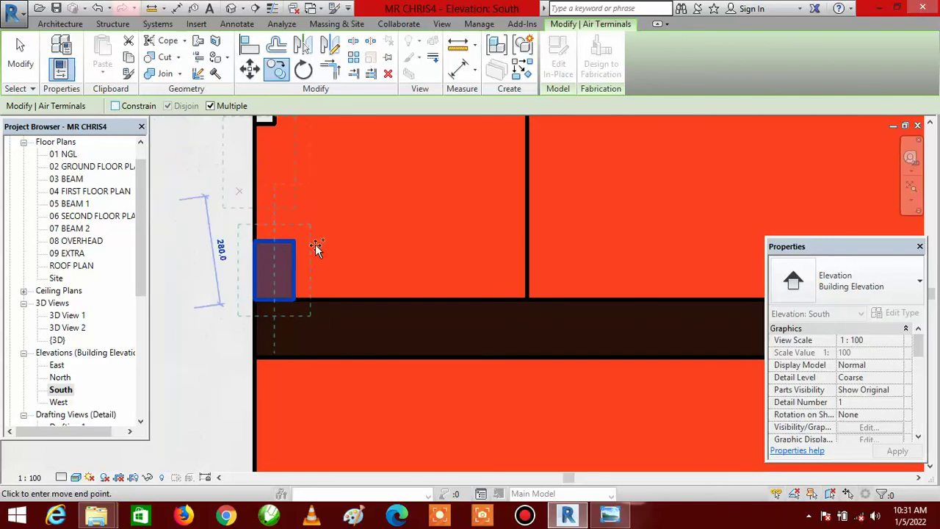
{"action": "left_click", "coordinate": [528, 301]}
{"action": "scroll", "coordinate": [374, 279], "scroll_direction": "down", "scroll_amount": 5}
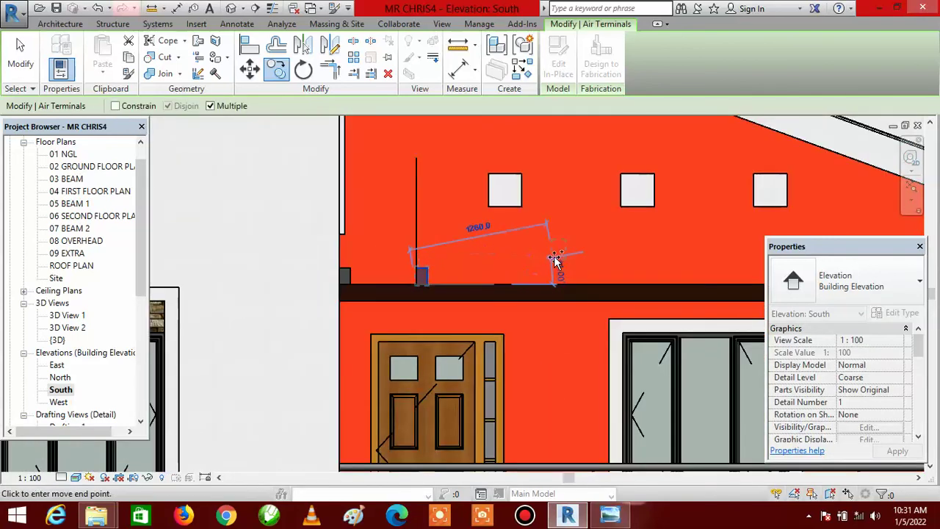
{"action": "key", "text": "Escape"}
{"action": "key", "text": "Escape"}
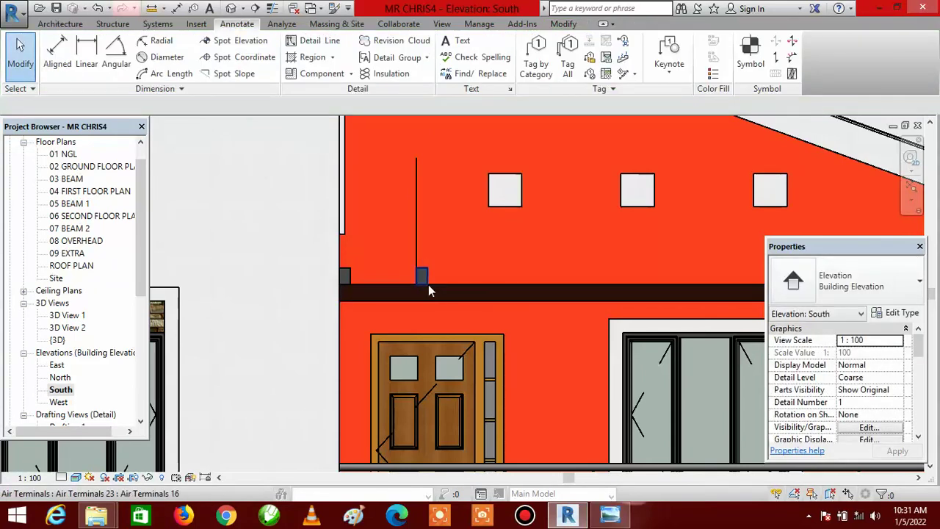
Copy the second cross member 700 further along the beam with Multiple enabled, using matching upper corners of the first two members.
{"action": "scroll", "coordinate": [429, 287], "scroll_direction": "up", "scroll_amount": 3}
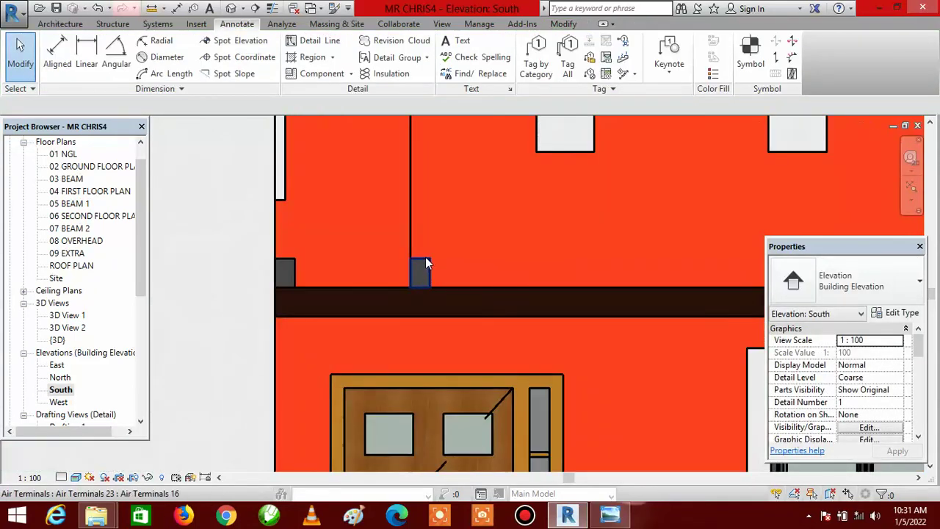
{"action": "left_click", "coordinate": [425, 267]}
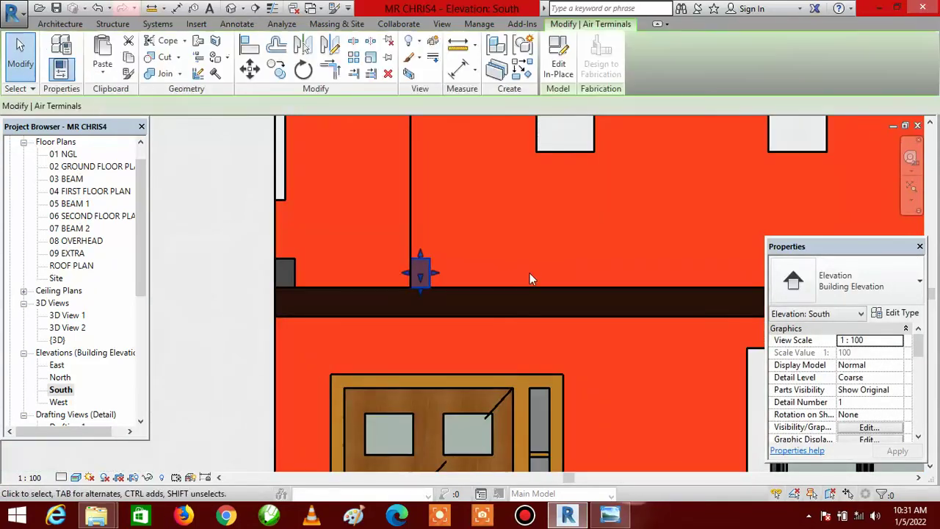
{"action": "left_click", "coordinate": [277, 69]}
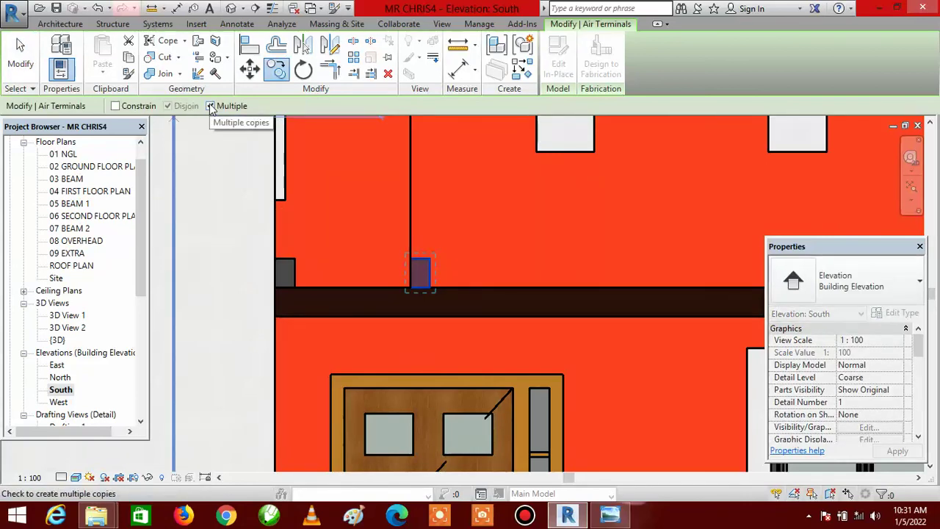
{"action": "left_click", "coordinate": [211, 107]}
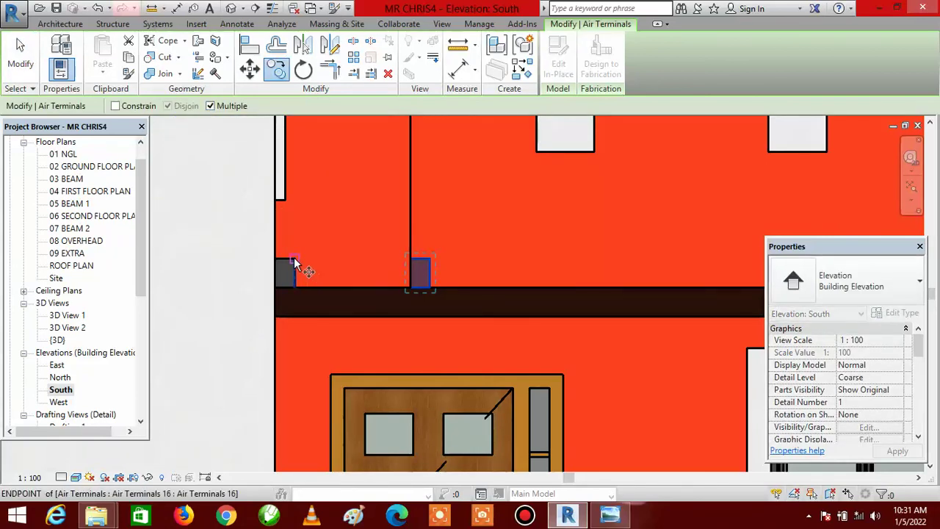
{"action": "left_click", "coordinate": [294, 258]}
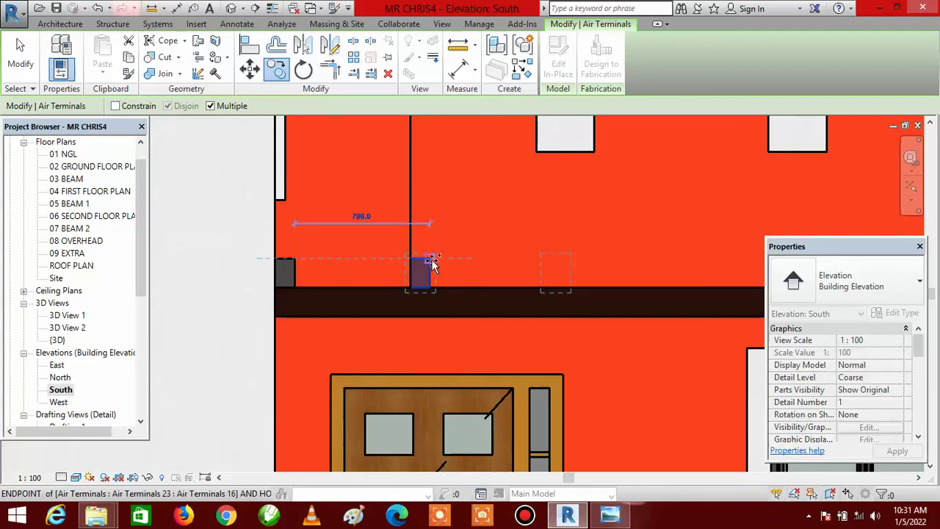
{"action": "left_click", "coordinate": [570, 260]}
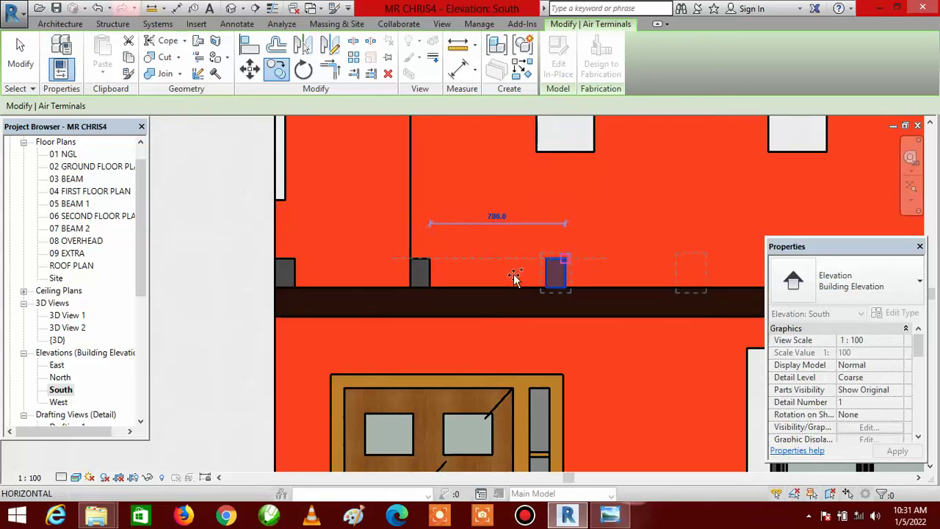
Place further cross-member copies at 700 spacing, upper corner to upper corner, until the row reaches the beams' slanted end, and finish copying.
{"action": "scroll", "coordinate": [305, 265], "scroll_direction": "down", "scroll_amount": 1}
{"action": "scroll", "coordinate": [305, 265], "scroll_direction": "down", "scroll_amount": 2}
{"action": "scroll", "coordinate": [479, 283], "scroll_direction": "up", "scroll_amount": 4}
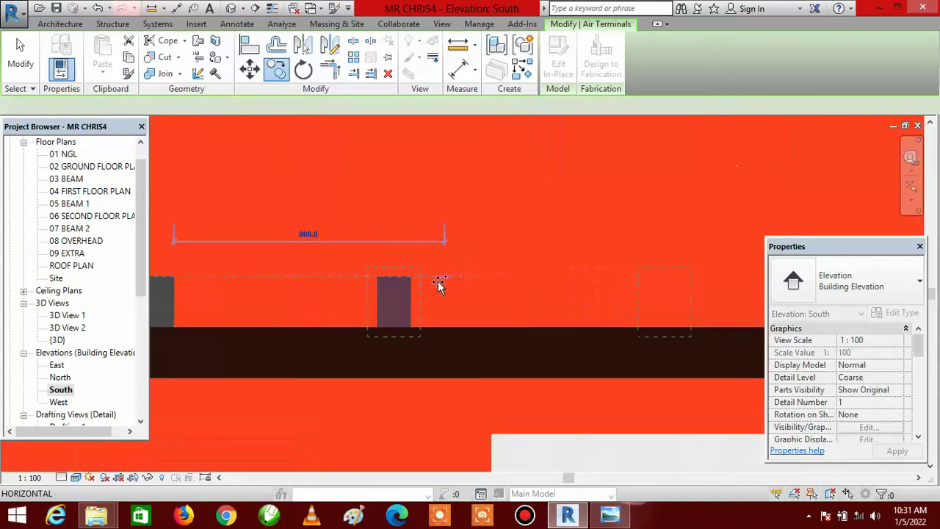
{"action": "scroll", "coordinate": [360, 288], "scroll_direction": "down", "scroll_amount": 2}
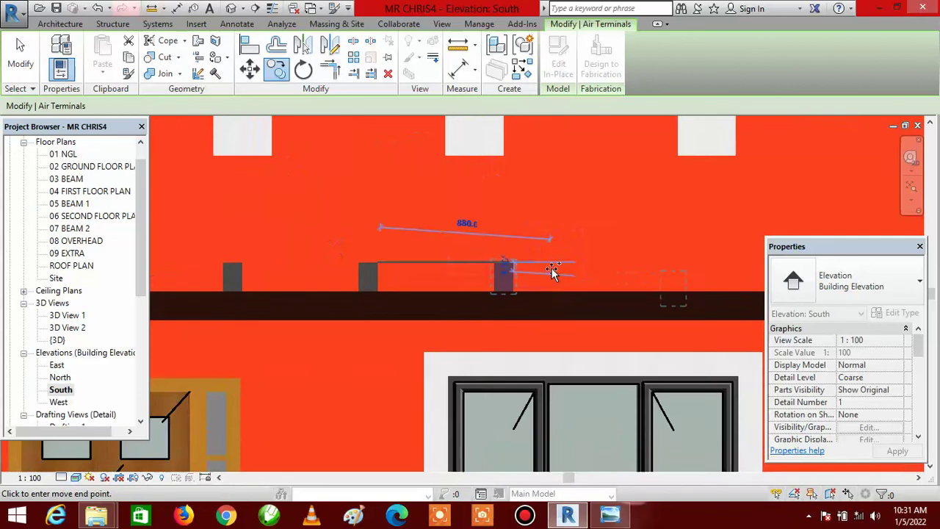
{"action": "scroll", "coordinate": [502, 270], "scroll_direction": "up", "scroll_amount": 3}
{"action": "scroll", "coordinate": [485, 265], "scroll_direction": "up", "scroll_amount": 2}
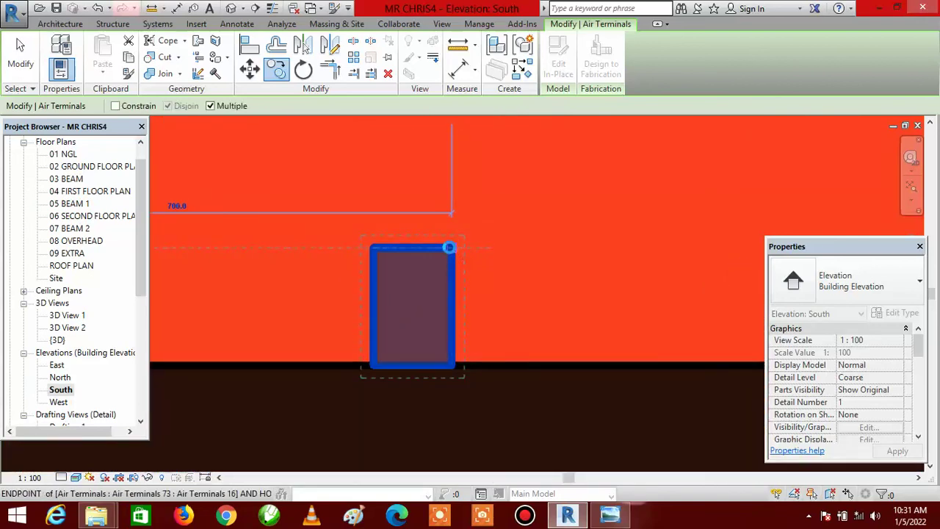
{"action": "scroll", "coordinate": [365, 228], "scroll_direction": "up", "scroll_amount": 2}
{"action": "scroll", "coordinate": [550, 245], "scroll_direction": "down", "scroll_amount": 3}
{"action": "scroll", "coordinate": [522, 240], "scroll_direction": "up", "scroll_amount": 3}
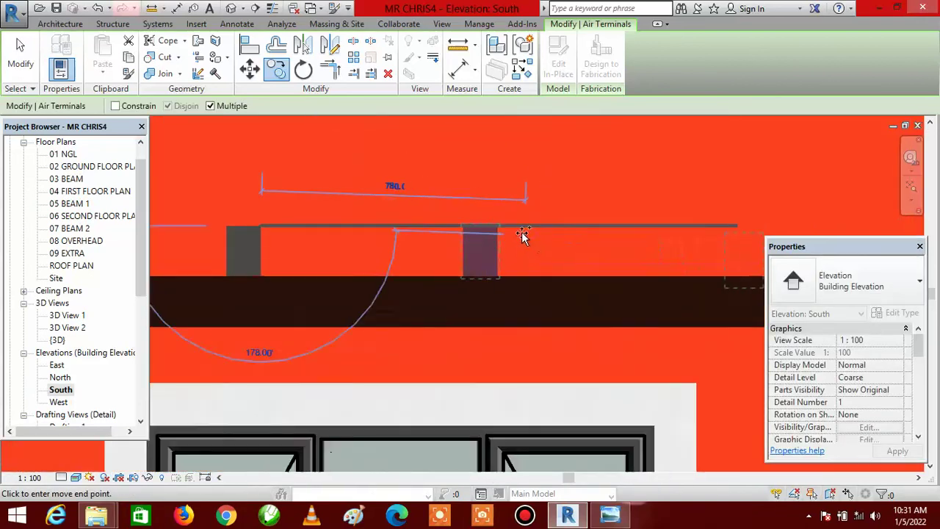
{"action": "left_click", "coordinate": [481, 220]}
{"action": "scroll", "coordinate": [382, 245], "scroll_direction": "down", "scroll_amount": 3}
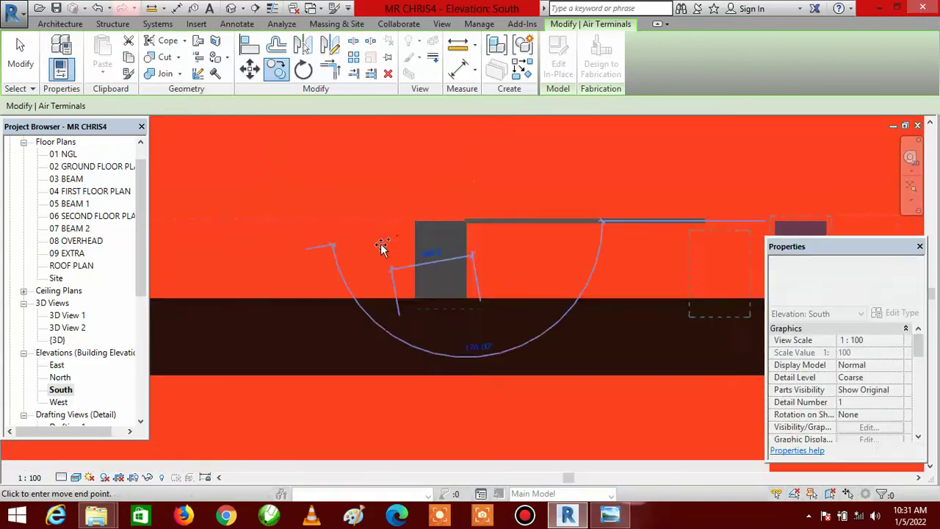
{"action": "scroll", "coordinate": [578, 235], "scroll_direction": "up", "scroll_amount": 3}
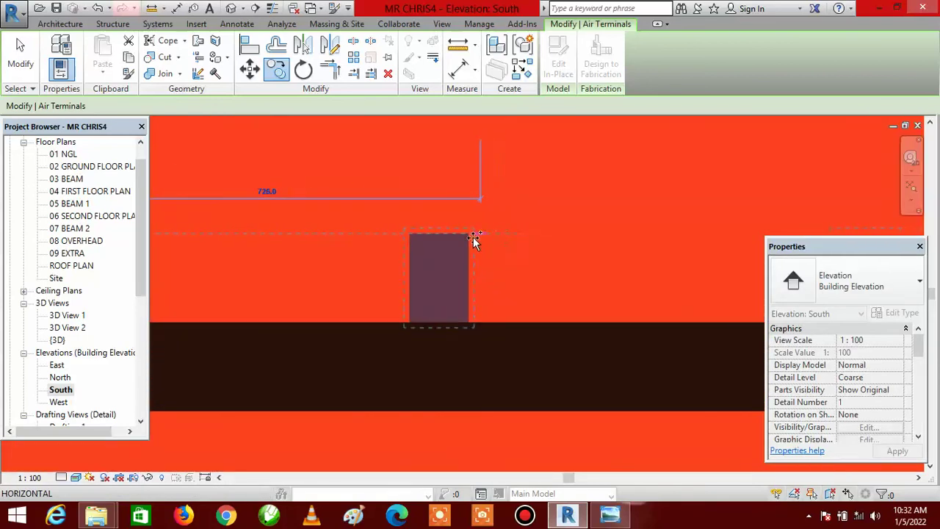
{"action": "left_click", "coordinate": [470, 236]}
{"action": "scroll", "coordinate": [453, 220], "scroll_direction": "down", "scroll_amount": 4}
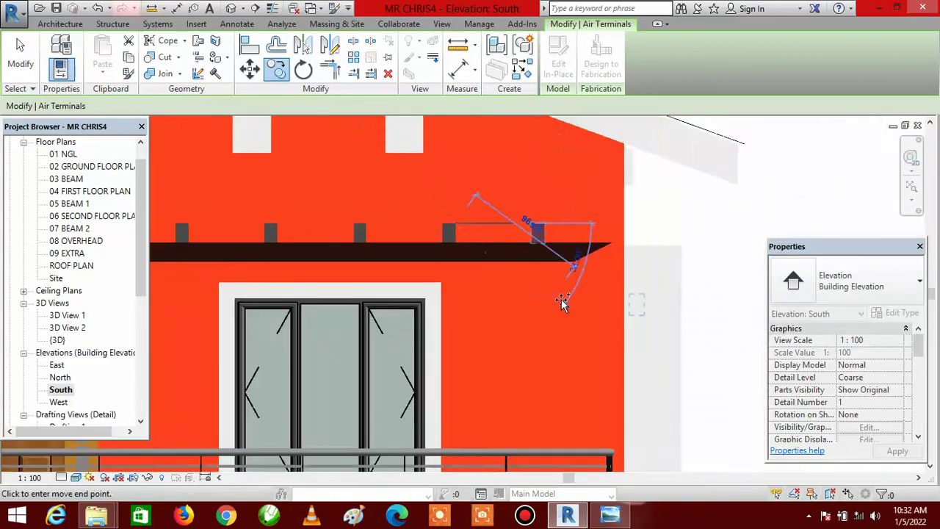
{"action": "key", "text": "Escape"}
{"action": "key", "text": "Escape"}
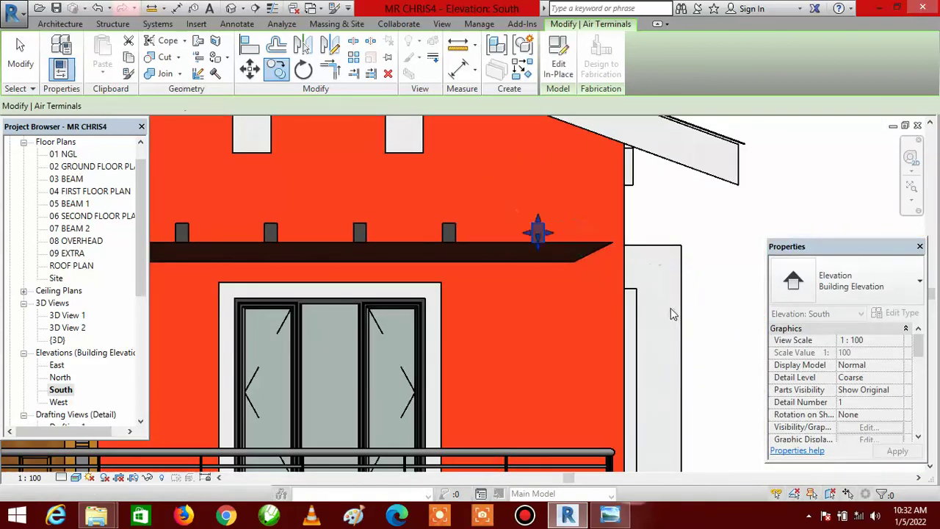
Delete the vertical detail line above the second cross member in the South elevation.
{"action": "scroll", "coordinate": [706, 301], "scroll_direction": "down", "scroll_amount": 3}
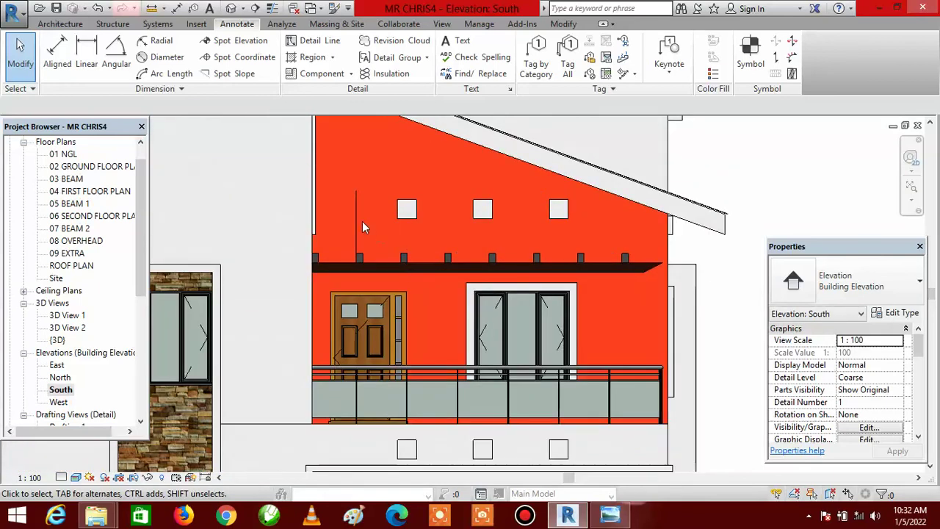
{"action": "left_click", "coordinate": [358, 220]}
{"action": "key", "text": "Delete"}
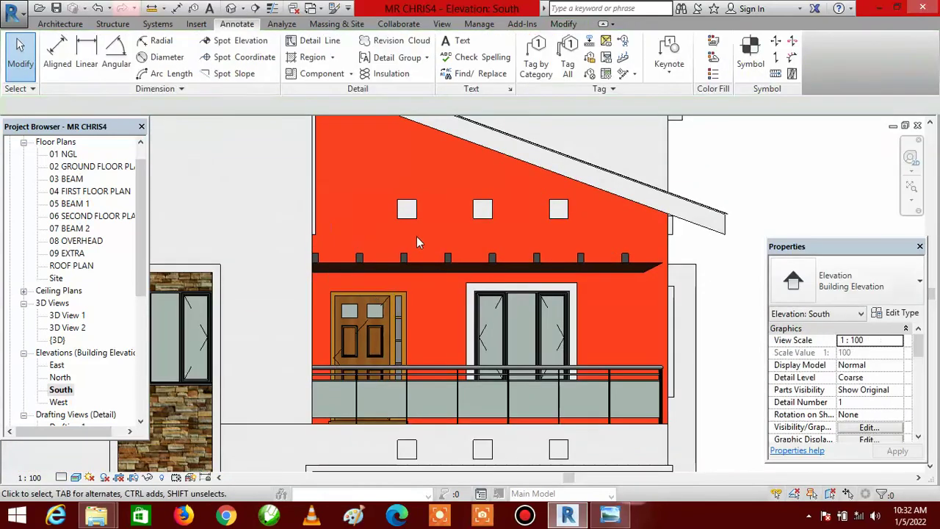
Open the default 3D view and examine the row of cross members on the pergola beams, up close and with the whole house.
{"action": "left_click", "coordinate": [231, 8]}
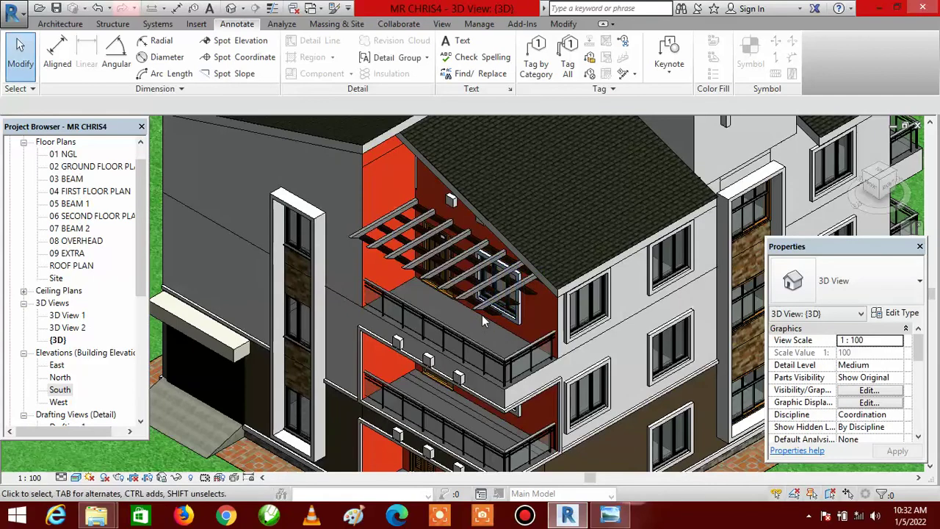
{"action": "scroll", "coordinate": [452, 247], "scroll_direction": "up", "scroll_amount": 3}
{"action": "scroll", "coordinate": [543, 379], "scroll_direction": "up", "scroll_amount": 1}
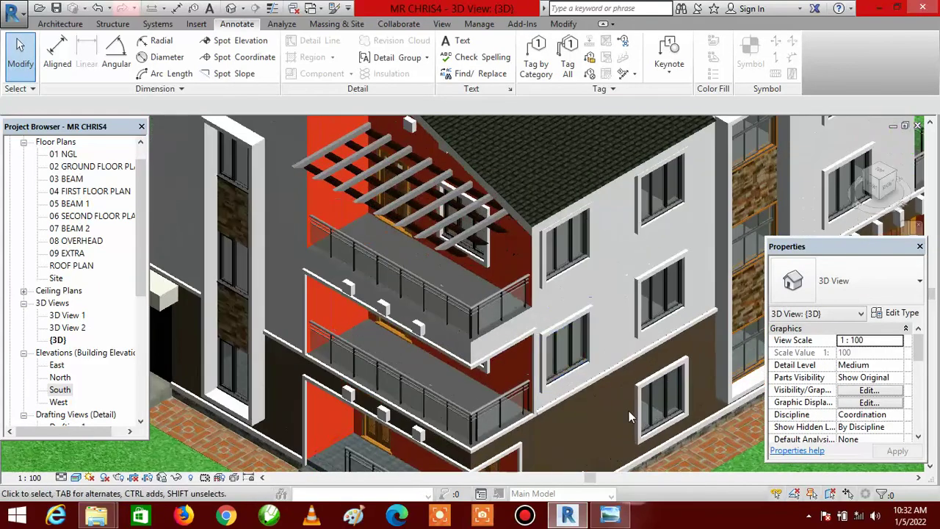
{"action": "scroll", "coordinate": [631, 412], "scroll_direction": "down", "scroll_amount": 2}
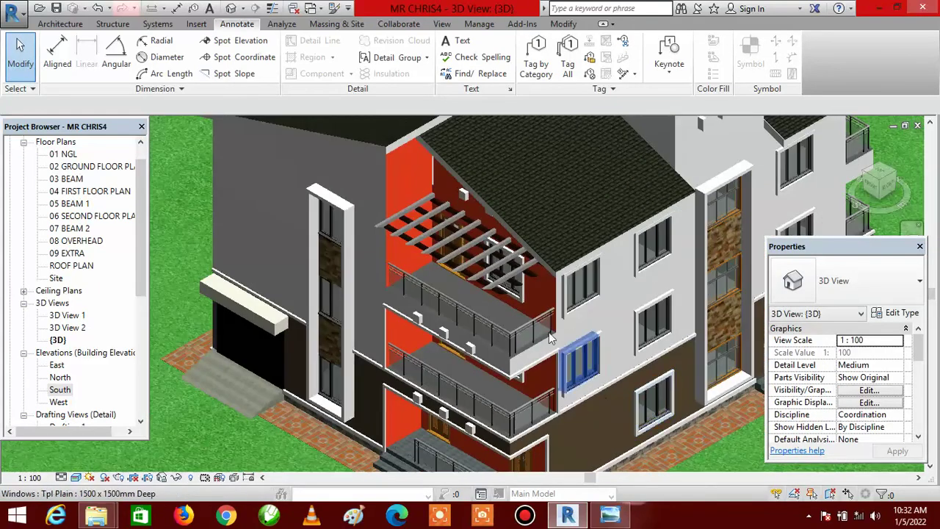
{"action": "scroll", "coordinate": [507, 301], "scroll_direction": "up", "scroll_amount": 2}
{"action": "scroll", "coordinate": [441, 260], "scroll_direction": "up", "scroll_amount": 1}
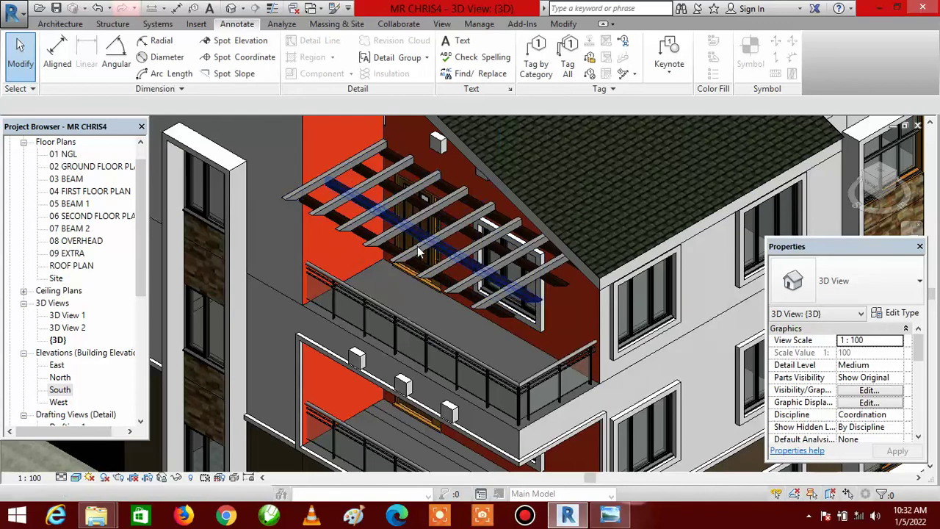
{"action": "scroll", "coordinate": [440, 294], "scroll_direction": "down", "scroll_amount": 1}
{"action": "scroll", "coordinate": [478, 266], "scroll_direction": "up", "scroll_amount": 1}
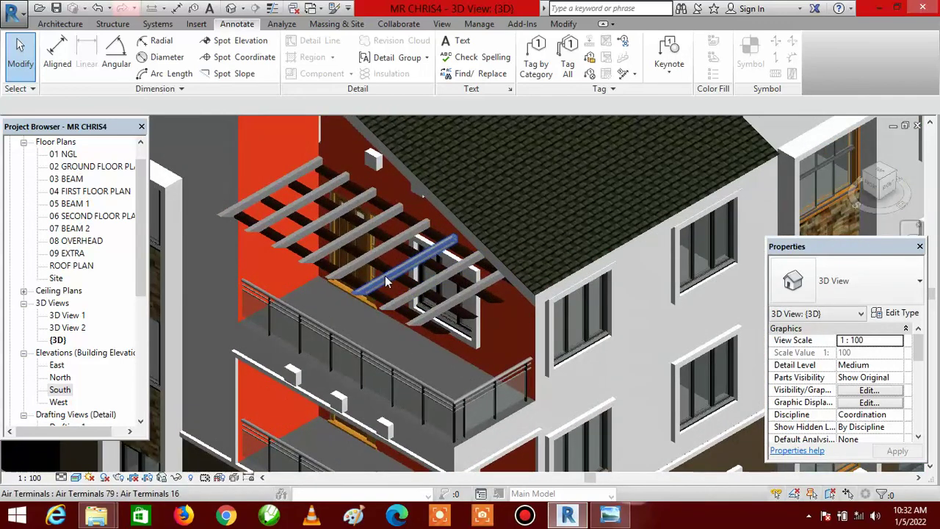
{"action": "scroll", "coordinate": [385, 275], "scroll_direction": "down", "scroll_amount": 1}
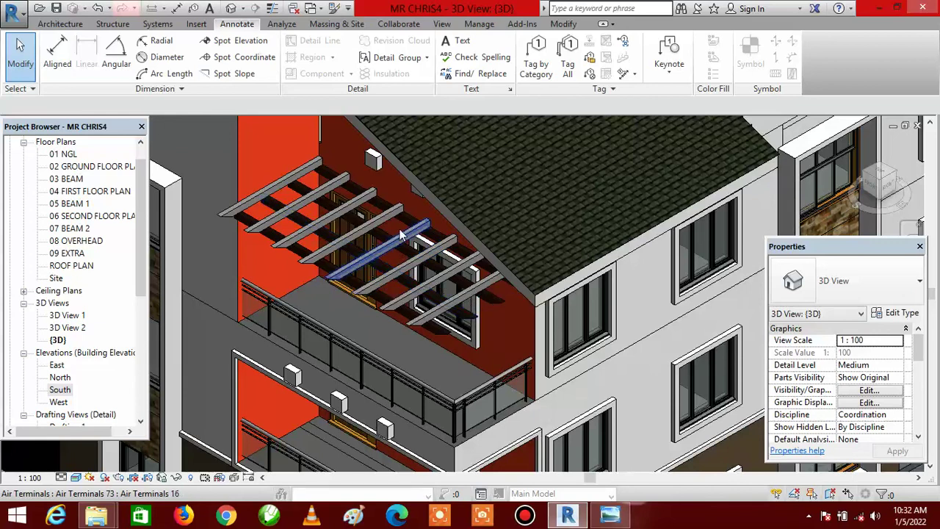
{"action": "scroll", "coordinate": [400, 235], "scroll_direction": "down", "scroll_amount": 1}
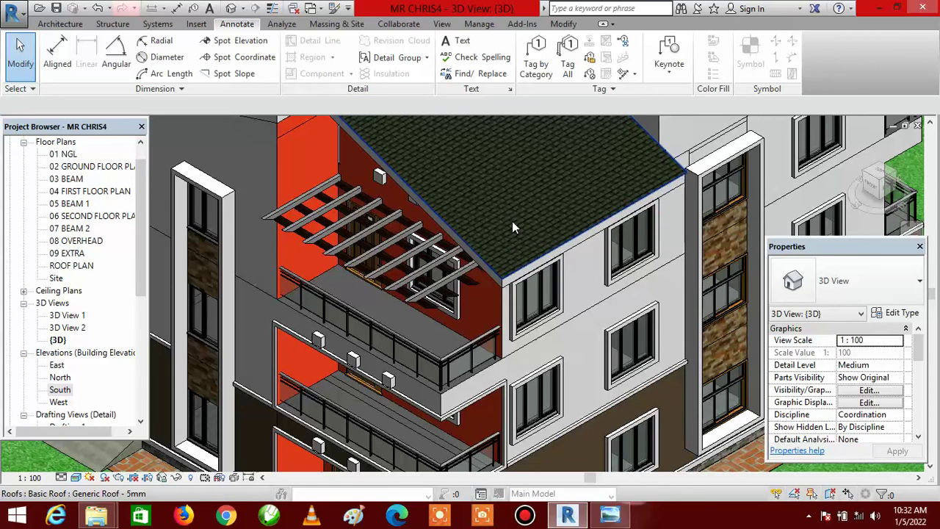
{"action": "scroll", "coordinate": [529, 221], "scroll_direction": "down", "scroll_amount": 4}
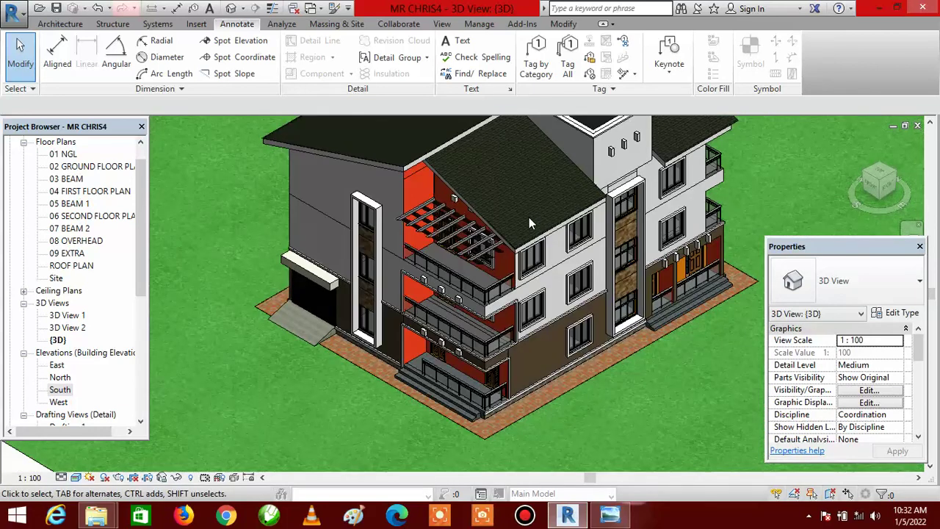